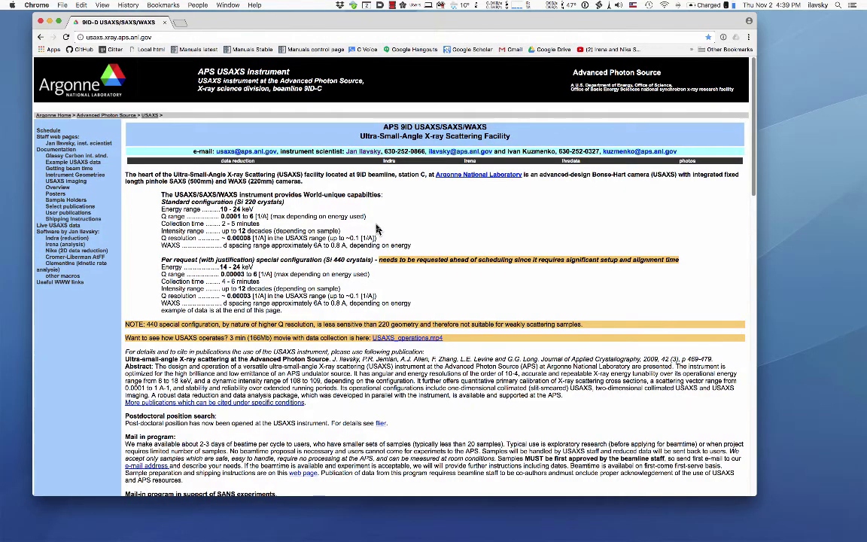
Read the USAXS instrument page, highlighting the Bonse-Hart camera and pinhole SAXS/WAXS description, and continue to the instrument schematics.
{"action": "scroll", "coordinate": [376, 230], "scroll_direction": "down", "scroll_amount": 5}
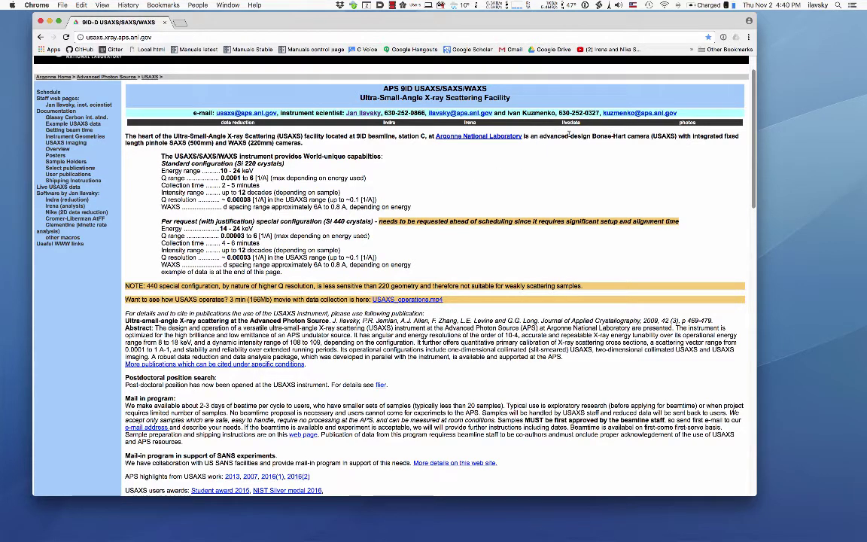
{"action": "left_click_drag", "start_coordinate": [539, 137], "coordinate": [689, 136]}
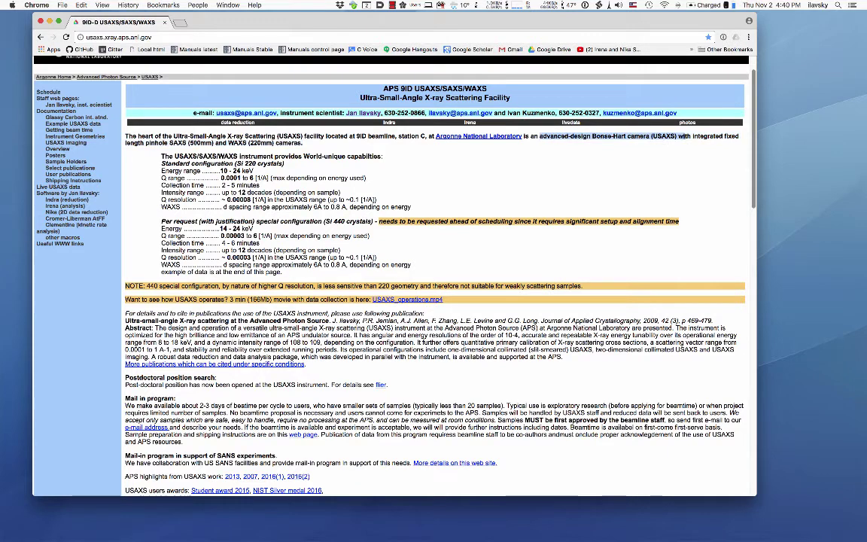
{"action": "left_click_drag", "start_coordinate": [125, 143], "coordinate": [245, 143]}
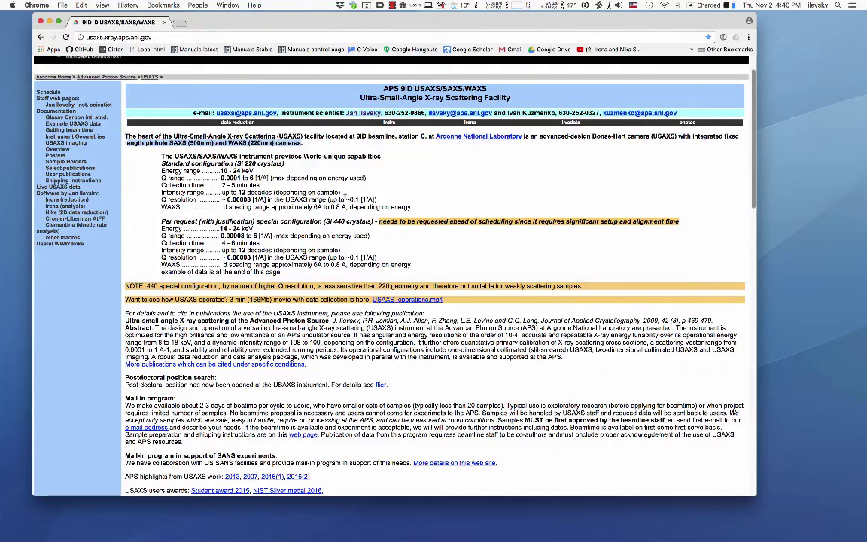
{"action": "scroll", "coordinate": [345, 196], "scroll_direction": "down", "scroll_amount": 8}
{"action": "scroll", "coordinate": [345, 197], "scroll_direction": "down", "scroll_amount": 2}
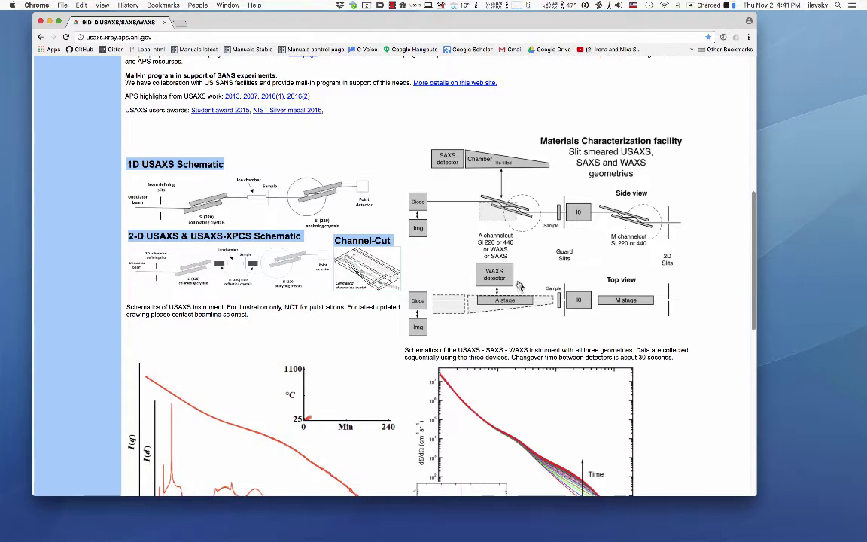
Switch to Preview to examine the USAXS-SAXS-WAXS.png scattering plot, then hide it to return to the web page.
{"action": "key", "text": "super+Tab"}
{"action": "key", "text": "super+Tab"}
{"action": "key", "text": "super+Tab"}
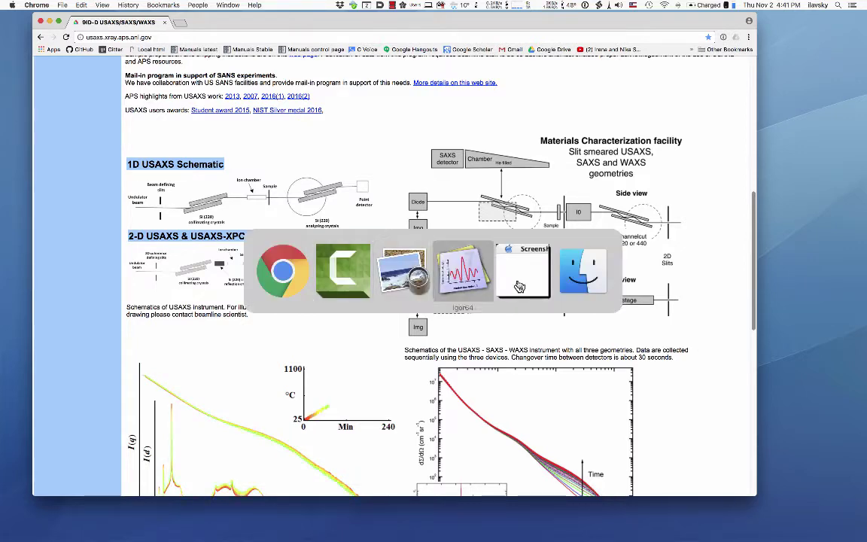
{"action": "key", "text": "super+Tab"}
{"action": "key", "text": "super+Tab"}
{"action": "key", "text": "super+Tab"}
{"action": "key", "text": "super+Tab"}
{"action": "key", "text": "super+Tab"}
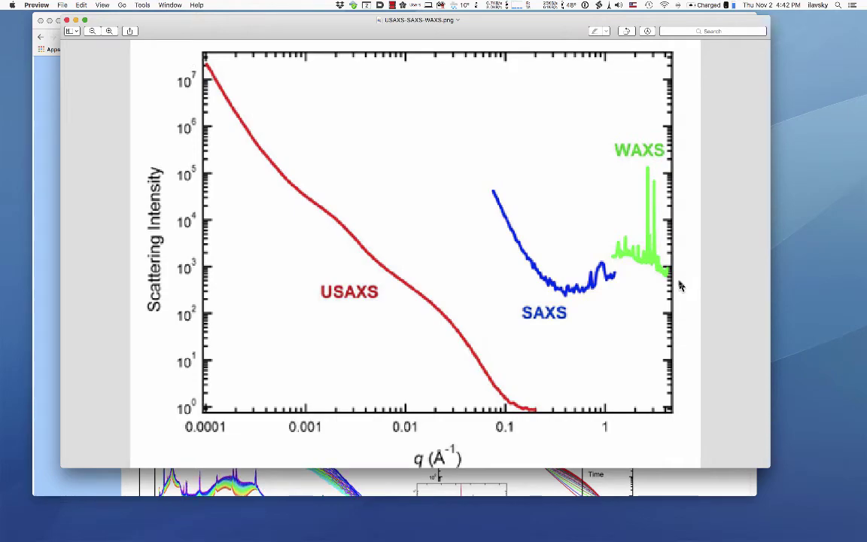
{"action": "key", "text": "super+h"}
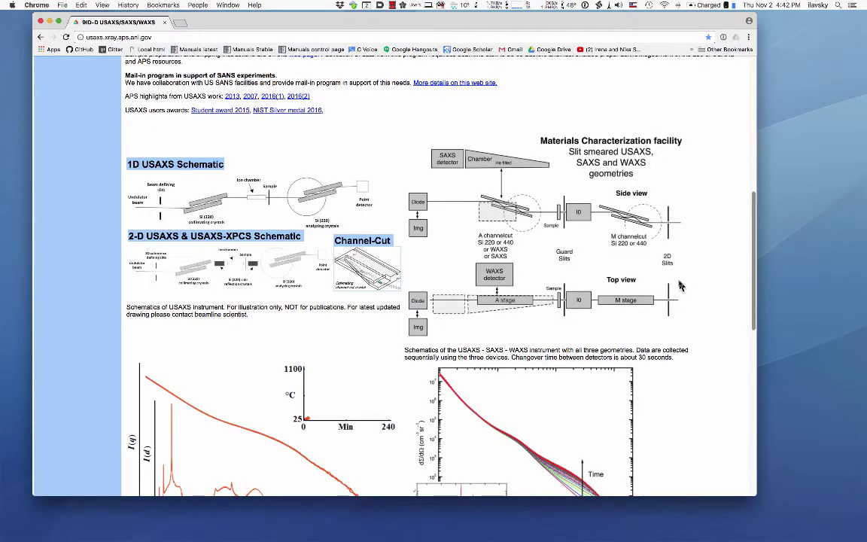
Examine the example USAXS/SAXS/WAXS data plots below the schematics and return to the beginning of the page.
{"action": "scroll", "coordinate": [706, 334], "scroll_direction": "down", "scroll_amount": 6}
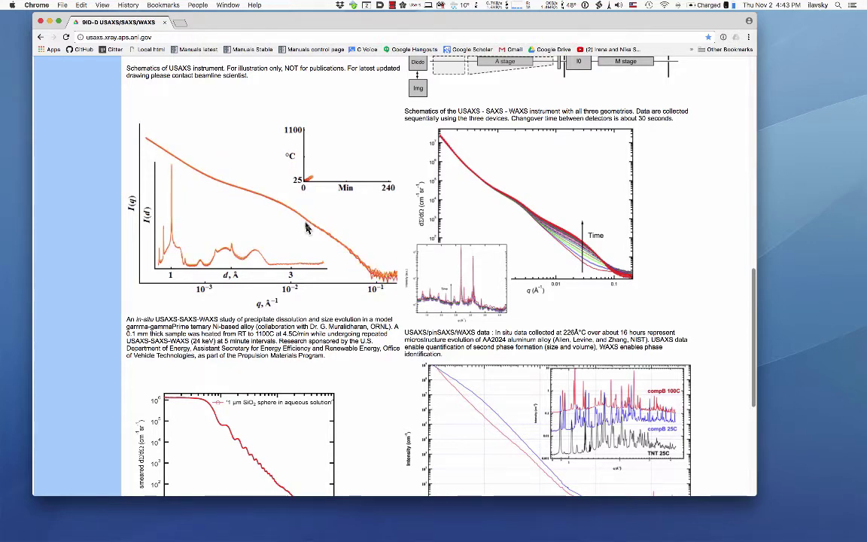
{"action": "scroll", "coordinate": [306, 230], "scroll_direction": "down", "scroll_amount": 1}
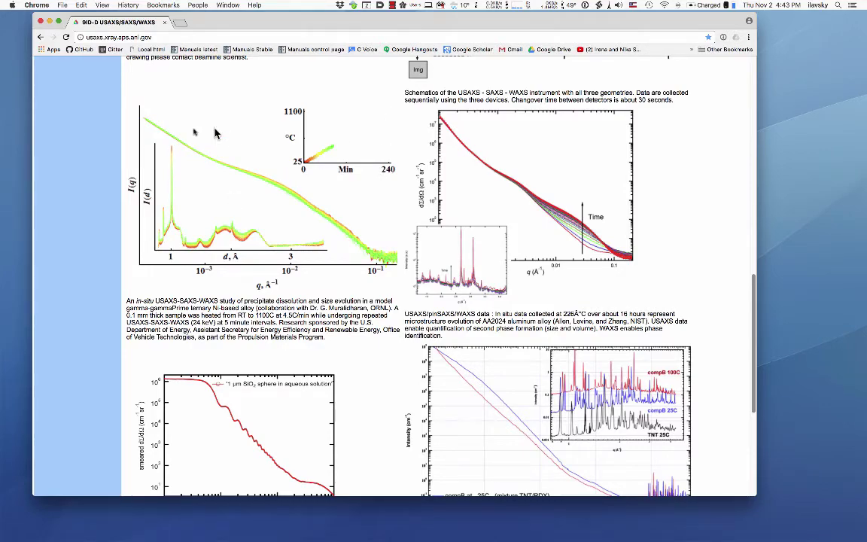
{"action": "scroll", "coordinate": [557, 361], "scroll_direction": "down", "scroll_amount": 3}
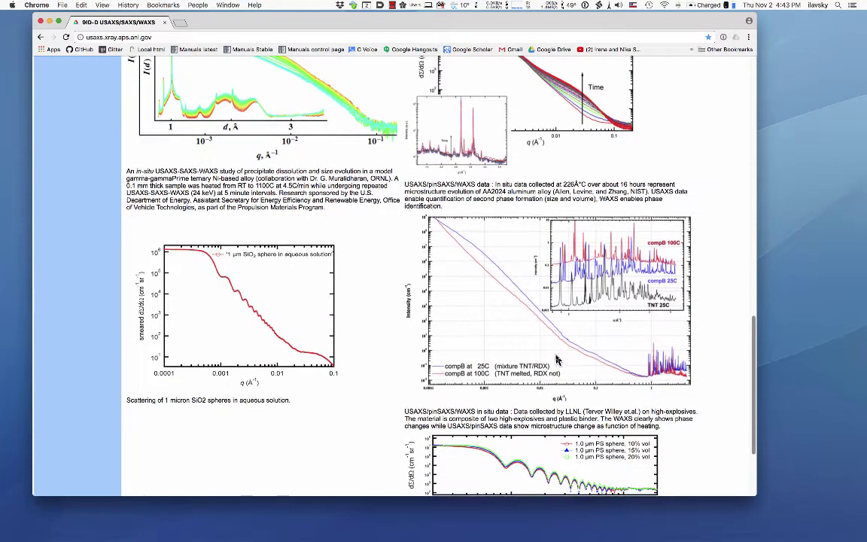
{"action": "scroll", "coordinate": [557, 360], "scroll_direction": "down", "scroll_amount": 2}
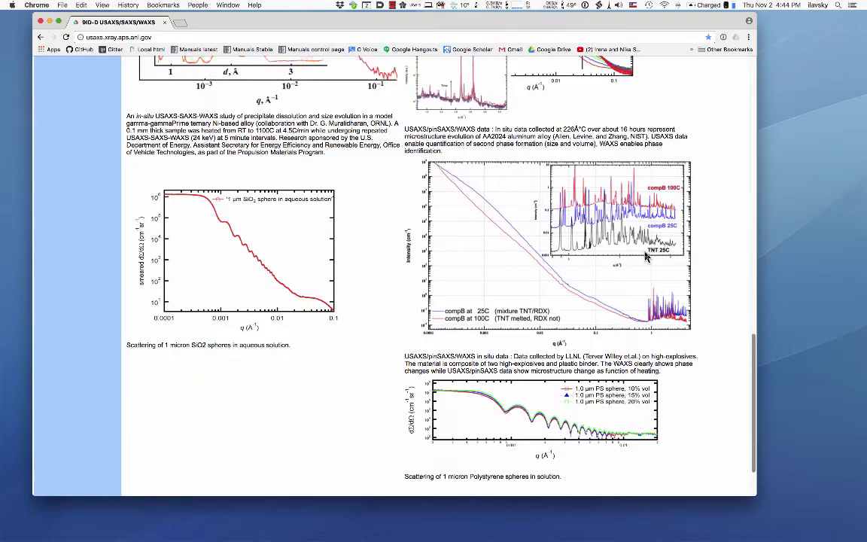
{"action": "scroll", "coordinate": [646, 257], "scroll_direction": "up", "scroll_amount": 10}
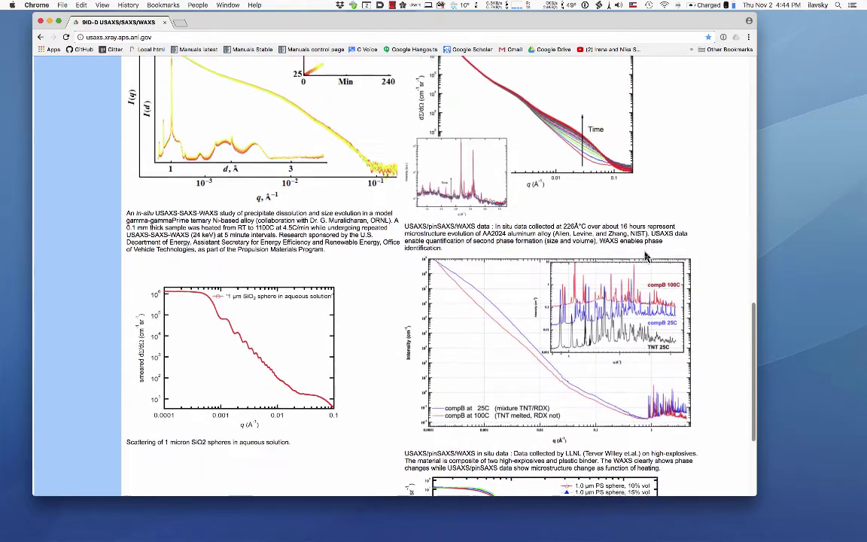
{"action": "scroll", "coordinate": [646, 256], "scroll_direction": "up", "scroll_amount": 13}
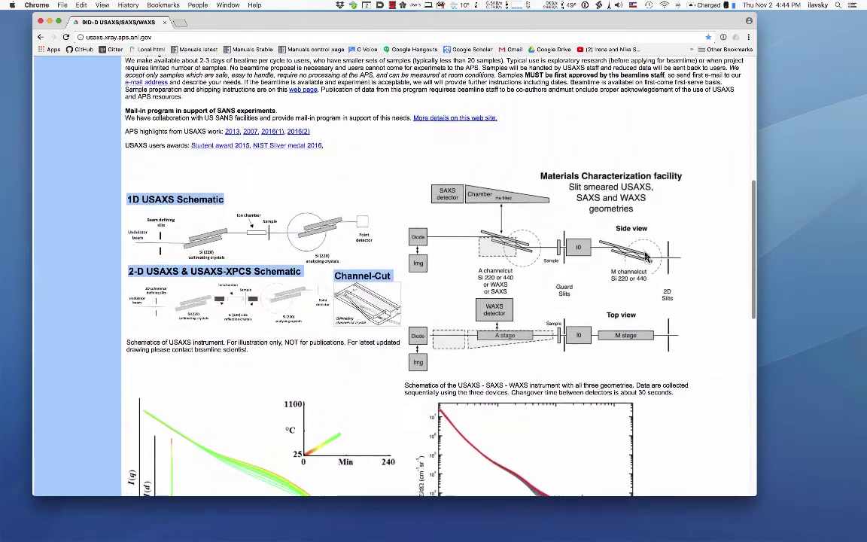
{"action": "scroll", "coordinate": [645, 256], "scroll_direction": "up", "scroll_amount": 3}
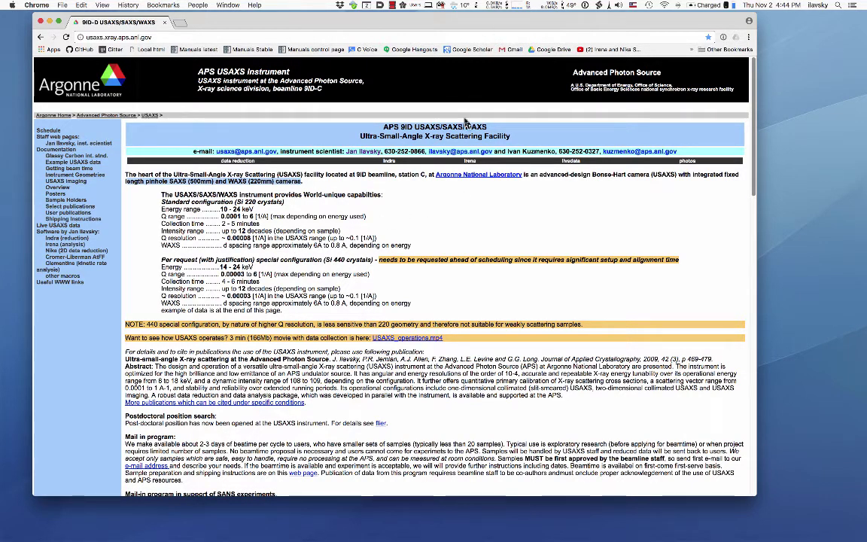
Switch to Finder with the TestData folder and reposition its window over the web page.
{"action": "key", "text": "super+Tab"}
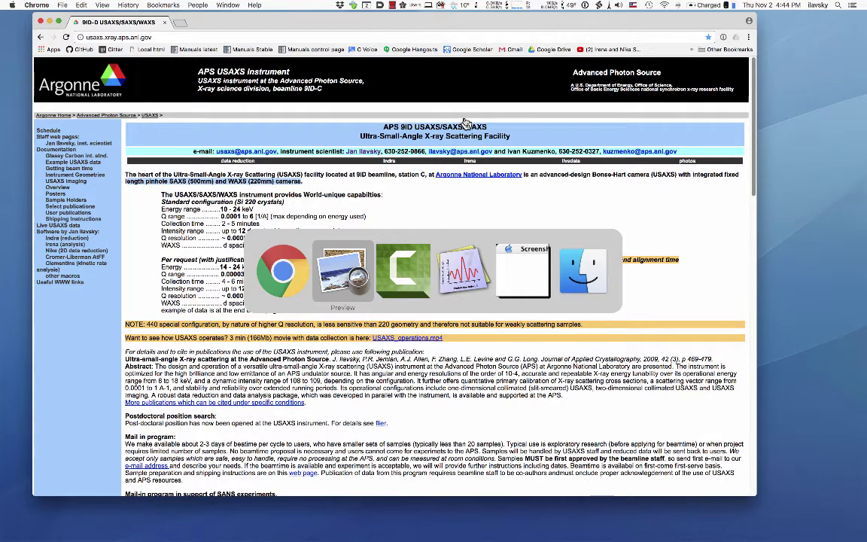
{"action": "key", "text": "super+Tab"}
{"action": "key", "text": "super+Tab"}
{"action": "key", "text": "super+Tab"}
{"action": "key", "text": "super+Tab"}
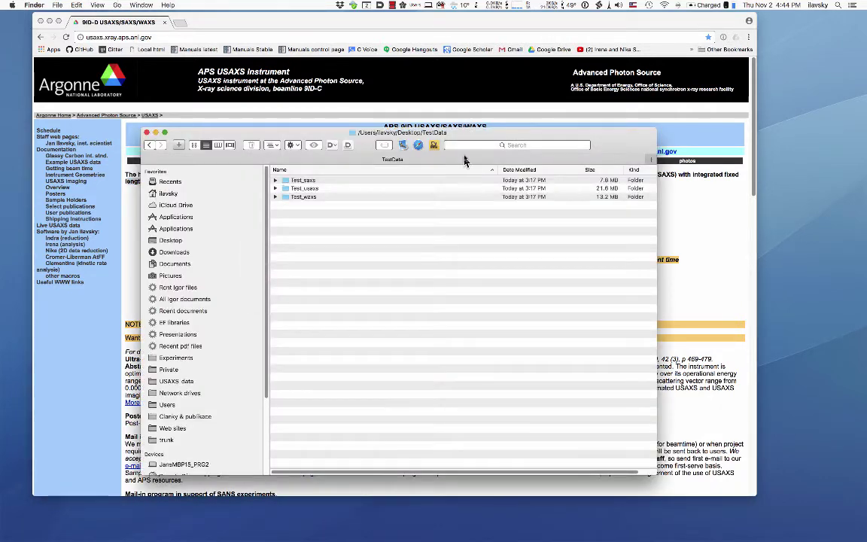
{"action": "left_click_drag", "start_coordinate": [470, 133], "coordinate": [470, 86]}
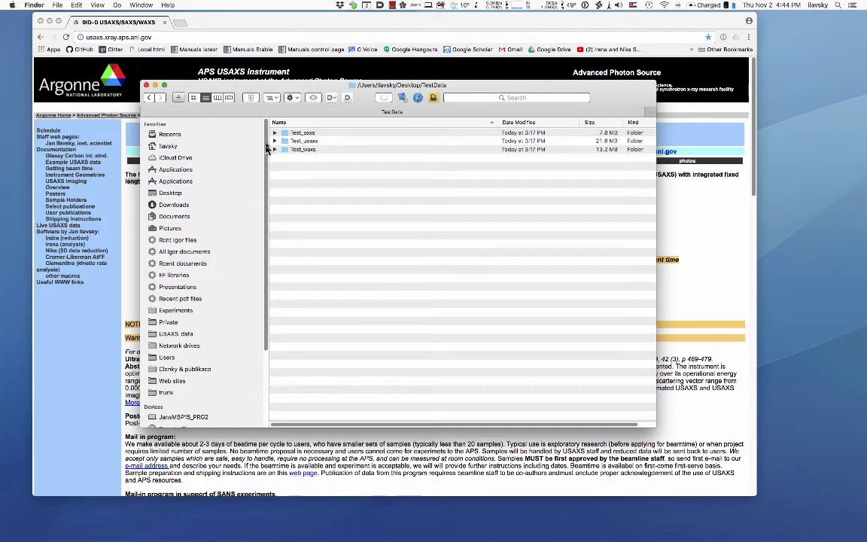
{"action": "scroll", "coordinate": [276, 136], "scroll_direction": "right", "scroll_amount": 1}
{"action": "scroll", "coordinate": [290, 140], "scroll_direction": "left", "scroll_amount": 1}
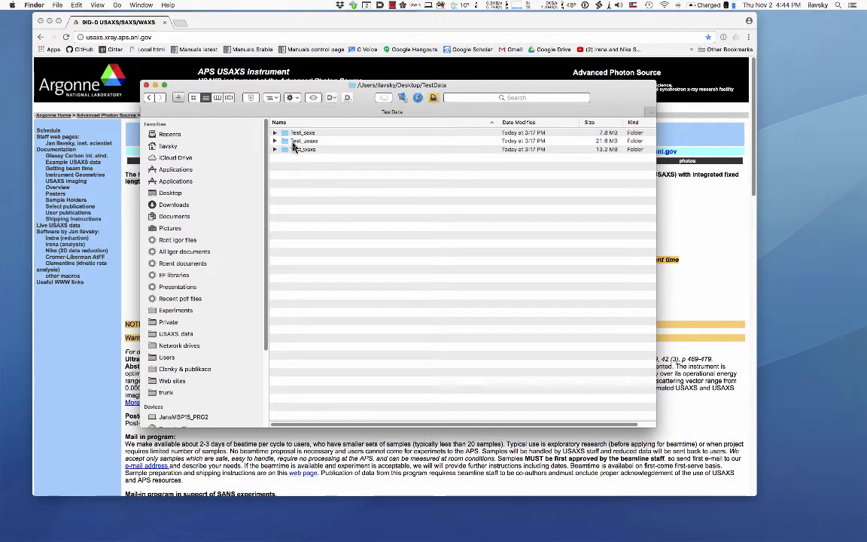
{"action": "left_click_drag", "start_coordinate": [304, 84], "coordinate": [373, 92]}
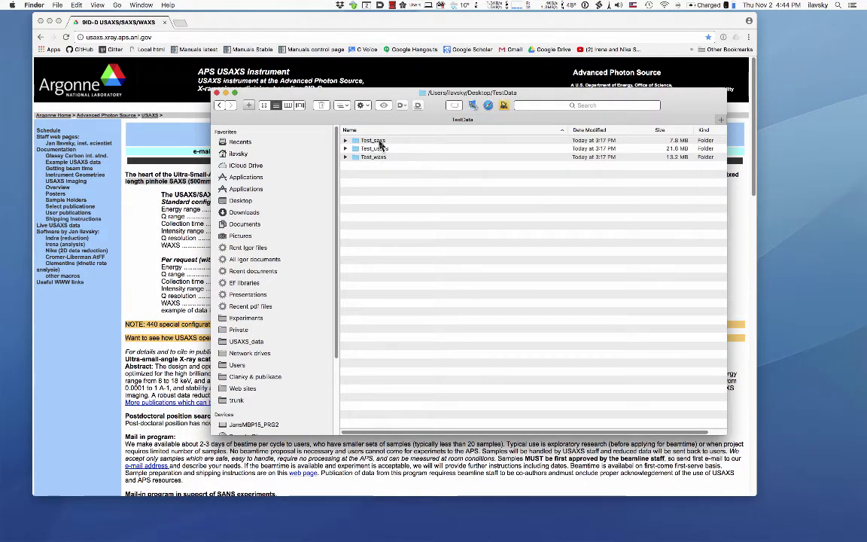
Expand the Test_usaxs, Test_saxs and Test_waxs folders to examine their data files, and collapse all three again.
{"action": "left_click", "coordinate": [345, 149]}
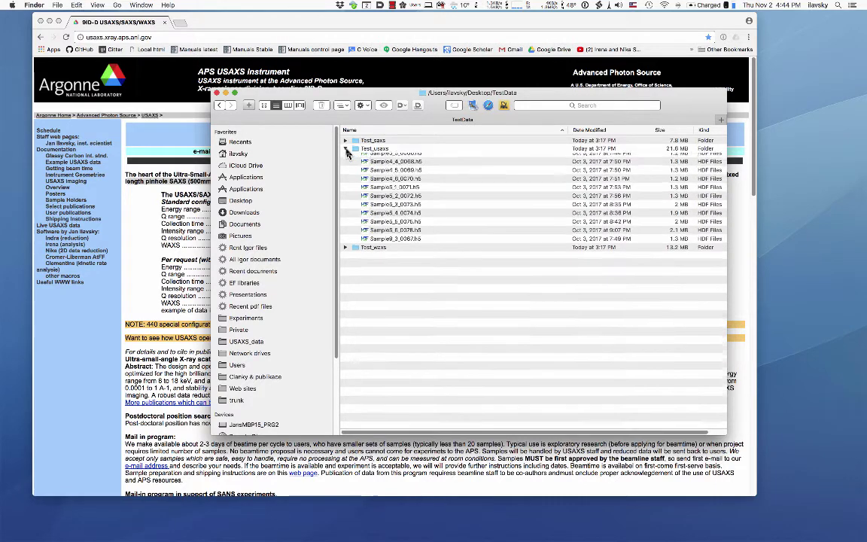
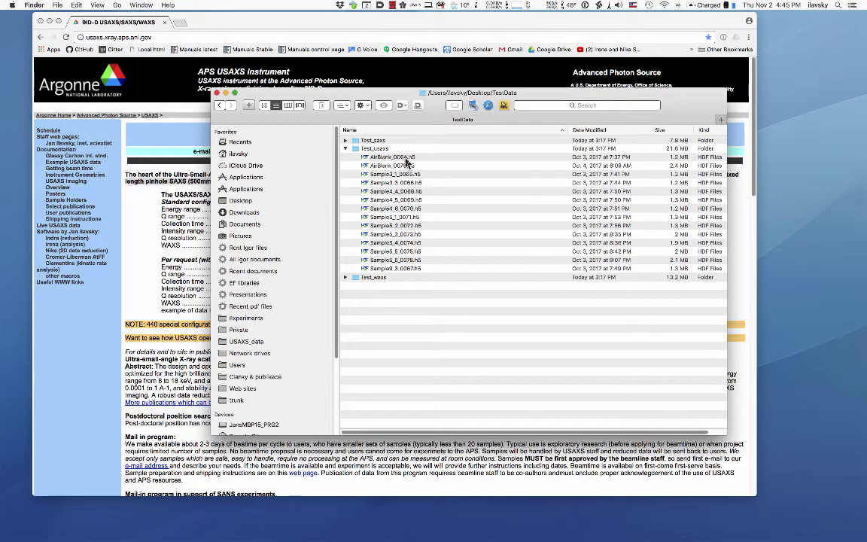
{"action": "left_click", "coordinate": [346, 141]}
{"action": "scroll", "coordinate": [346, 287], "scroll_direction": "down", "scroll_amount": 3}
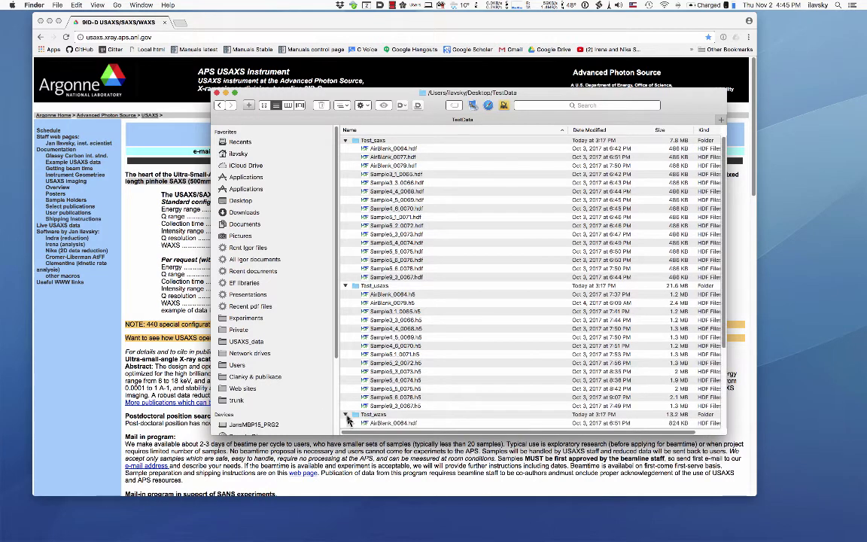
{"action": "left_click", "coordinate": [345, 415]}
{"action": "scroll", "coordinate": [349, 352], "scroll_direction": "down", "scroll_amount": 2}
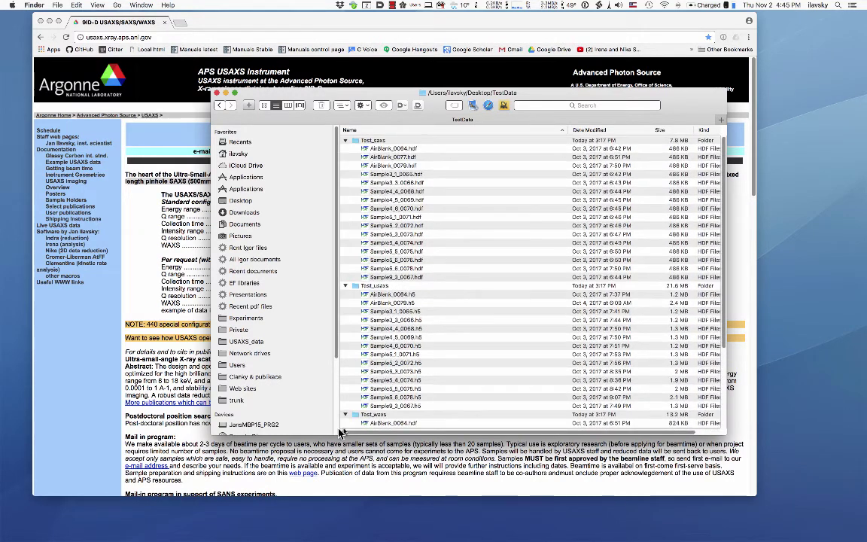
{"action": "left_click", "coordinate": [345, 409]}
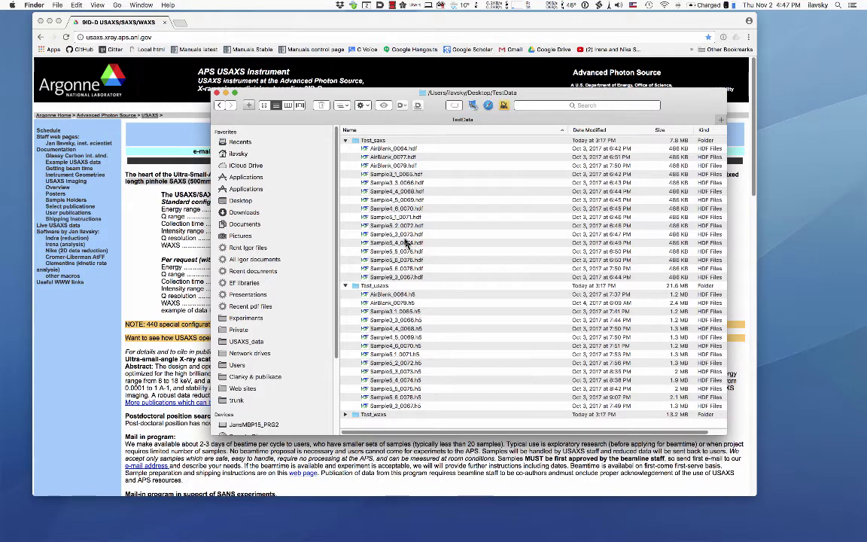
{"action": "left_click", "coordinate": [346, 142]}
{"action": "left_click", "coordinate": [346, 148]}
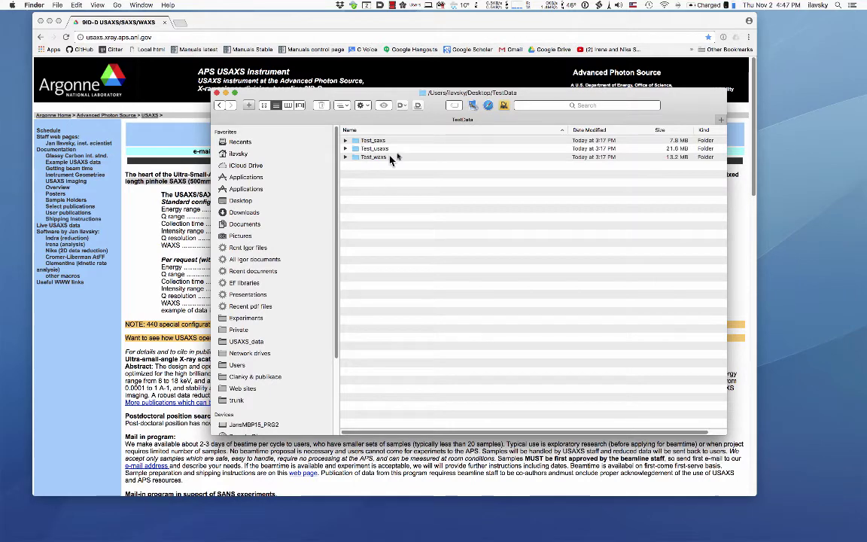
Switch to Igor Pro, move the Data Browser aside, and review which macro packages can be loaded.
{"action": "left_click_drag", "start_coordinate": [477, 90], "coordinate": [457, 96]}
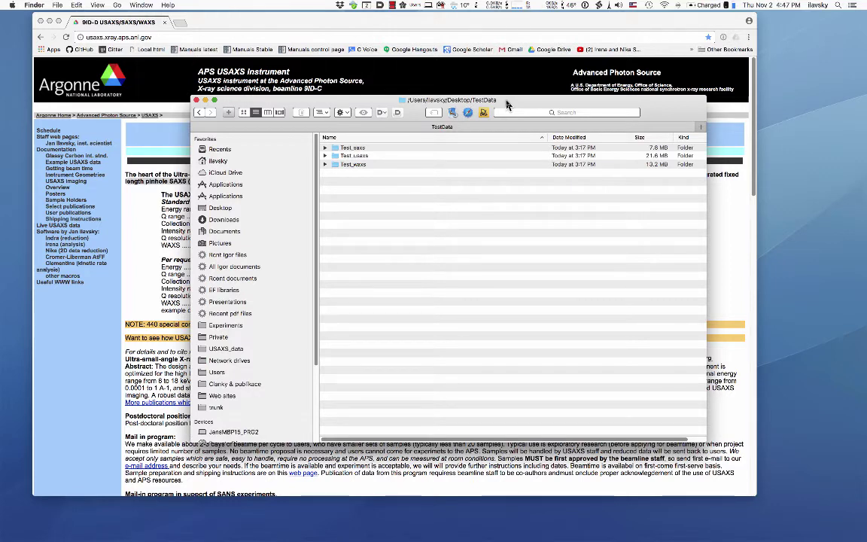
{"action": "key", "text": "super+Tab"}
{"action": "key", "text": "super+Tab"}
{"action": "key", "text": "super+Tab"}
{"action": "key", "text": "super+Tab"}
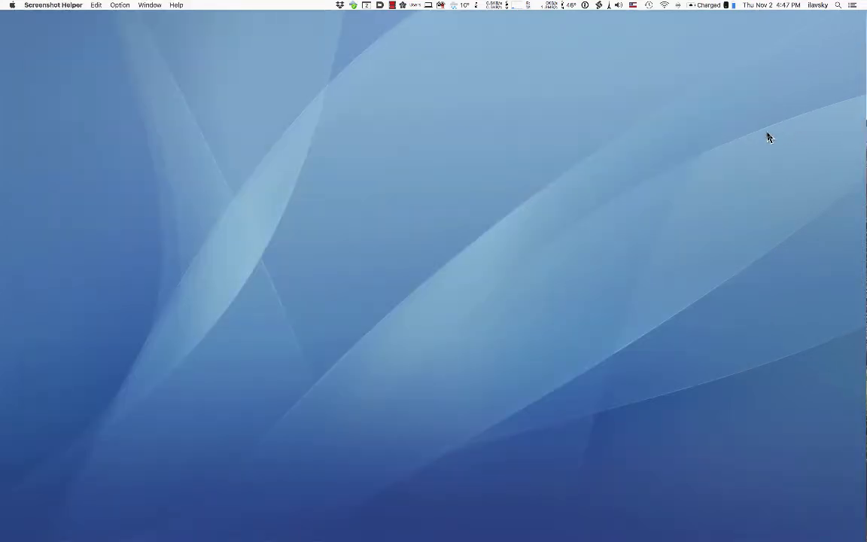
{"action": "key", "text": "super+Tab"}
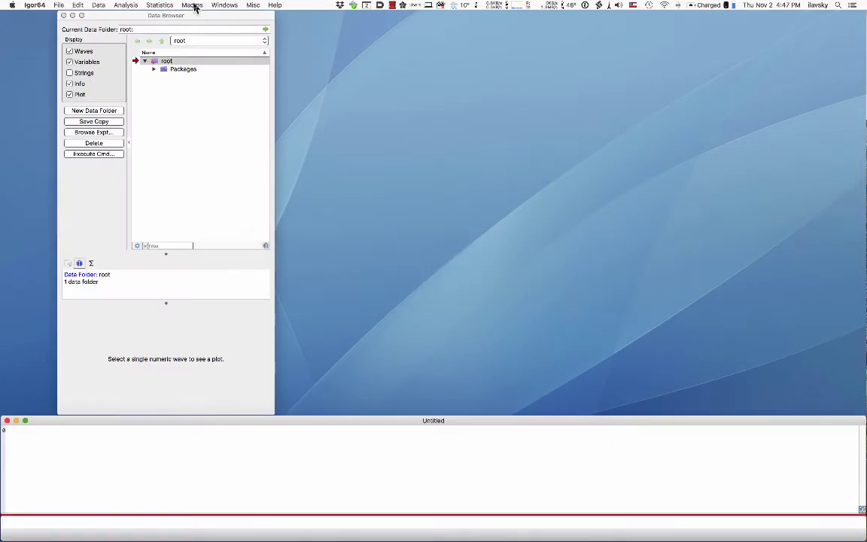
{"action": "left_click_drag", "start_coordinate": [168, 15], "coordinate": [112, 15]}
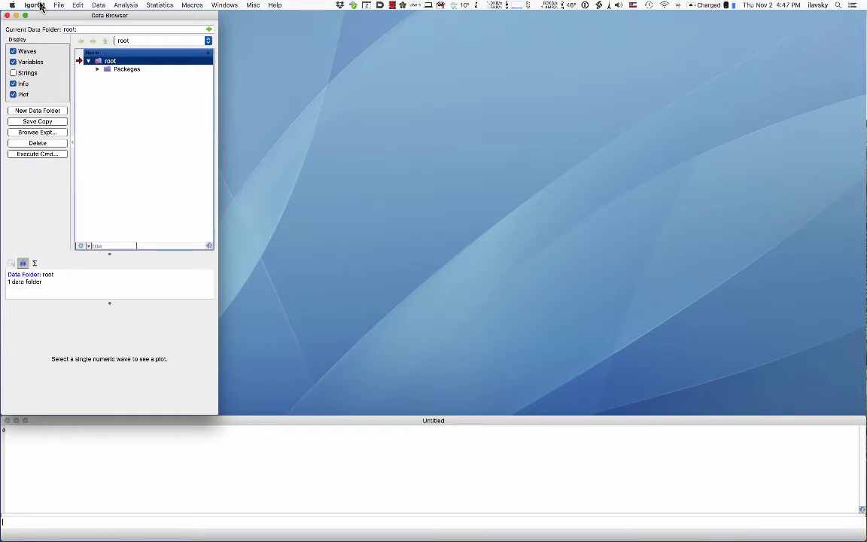
{"action": "left_click", "coordinate": [192, 6]}
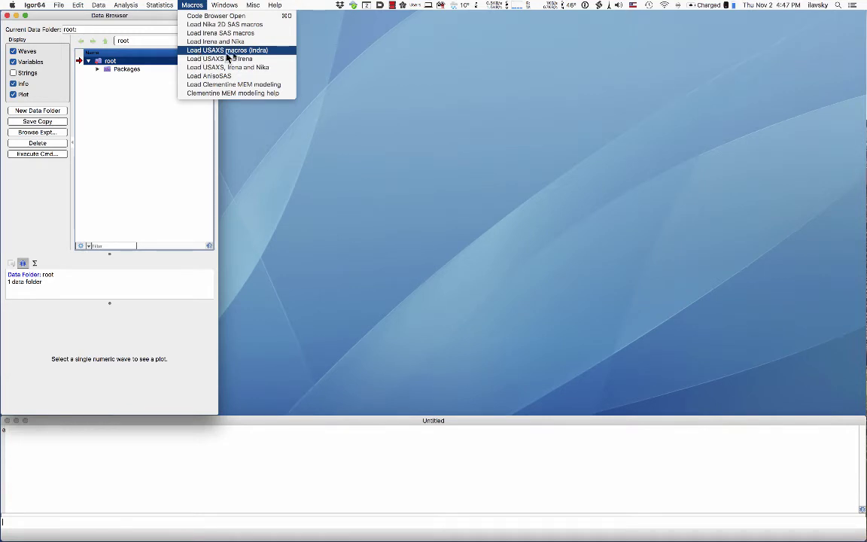
{"action": "left_click", "coordinate": [164, 24]}
Switch to Chrome, open the Irena (analysis) software page and examine the current version's release date in the installation table.
{"action": "key", "text": "super+Tab"}
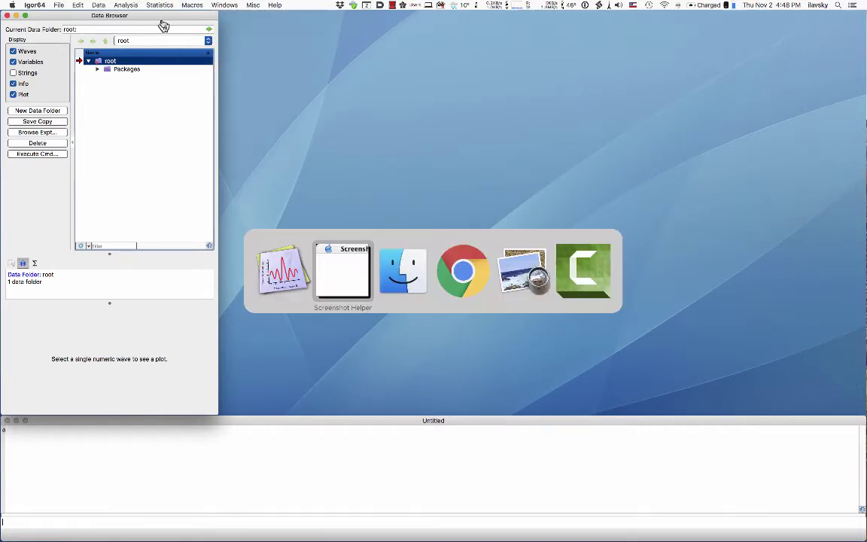
{"action": "key", "text": "super+Tab"}
{"action": "key", "text": "super+Tab"}
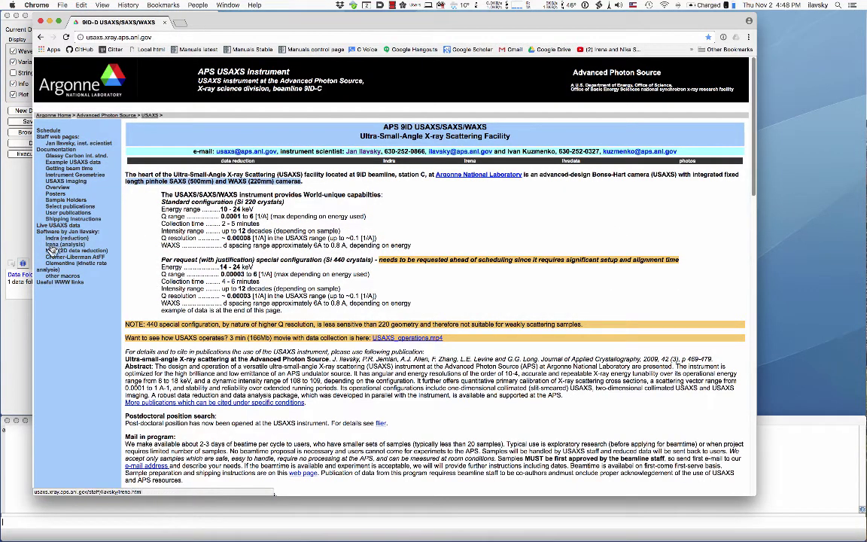
{"action": "left_click", "coordinate": [65, 245]}
{"action": "scroll", "coordinate": [330, 241], "scroll_direction": "down", "scroll_amount": 5}
{"action": "scroll", "coordinate": [330, 241], "scroll_direction": "down", "scroll_amount": 4}
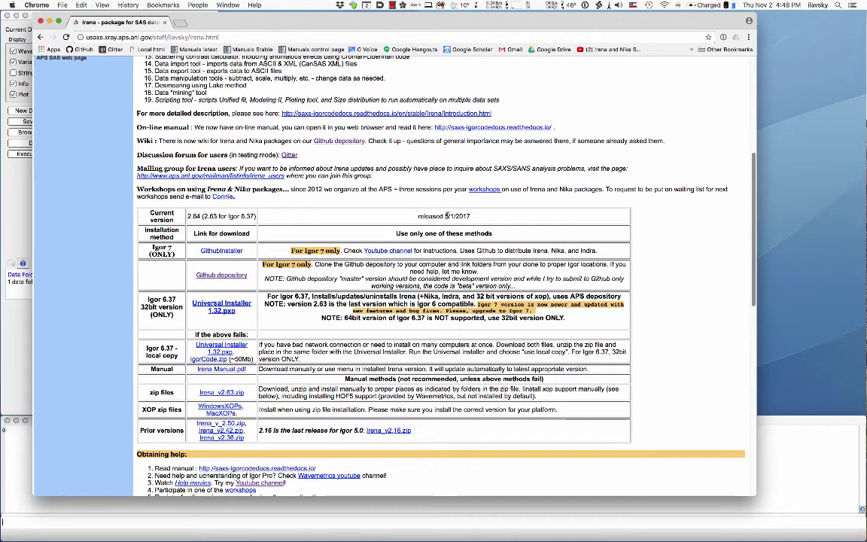
{"action": "left_click_drag", "start_coordinate": [446, 216], "coordinate": [471, 215]}
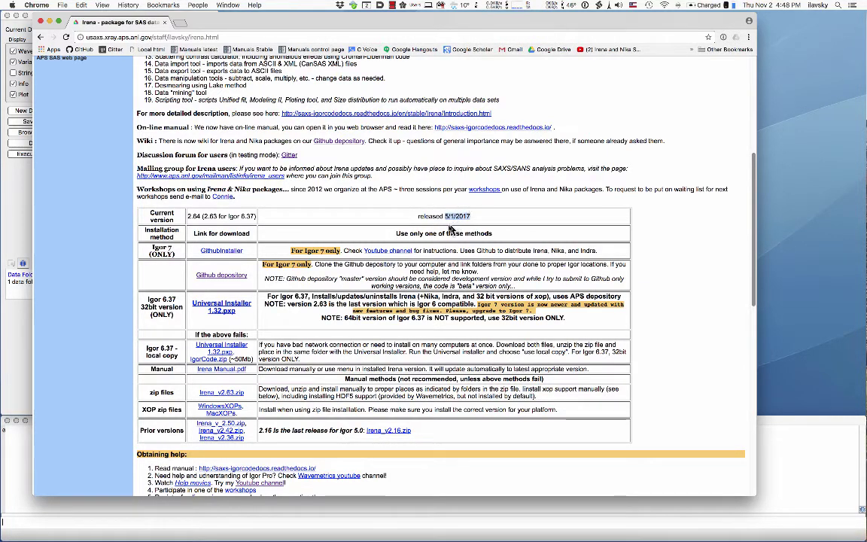
{"action": "left_click", "coordinate": [436, 215]}
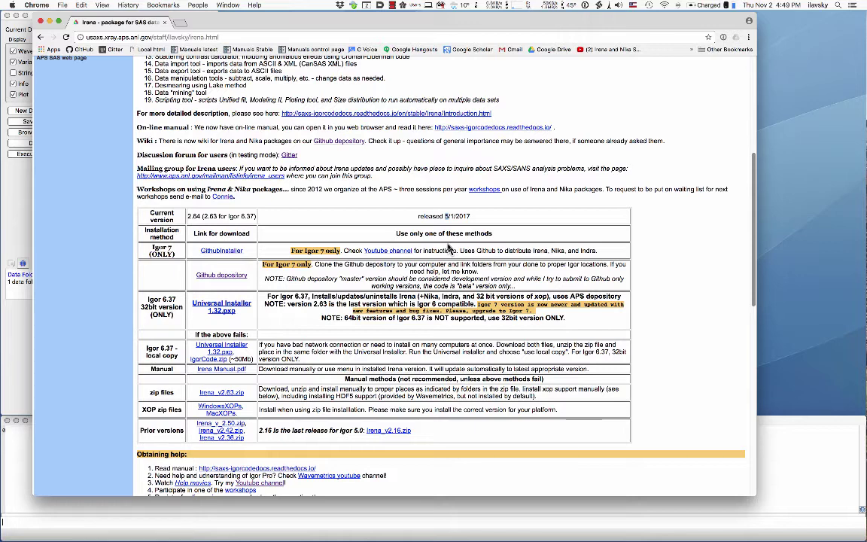
Switch to Igor Pro, load the USAXS, Irena and Nika packages together, and close the Read Me notebook.
{"action": "key", "text": "super+h"}
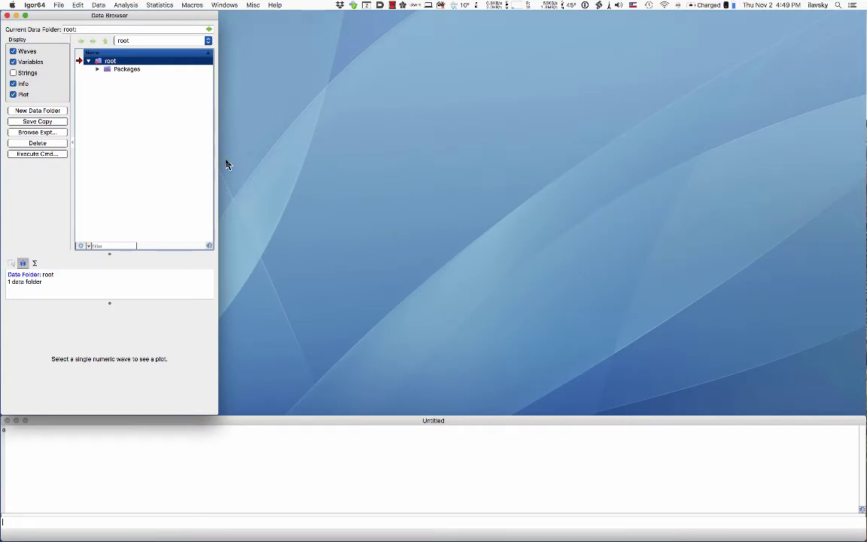
{"action": "left_click", "coordinate": [193, 5]}
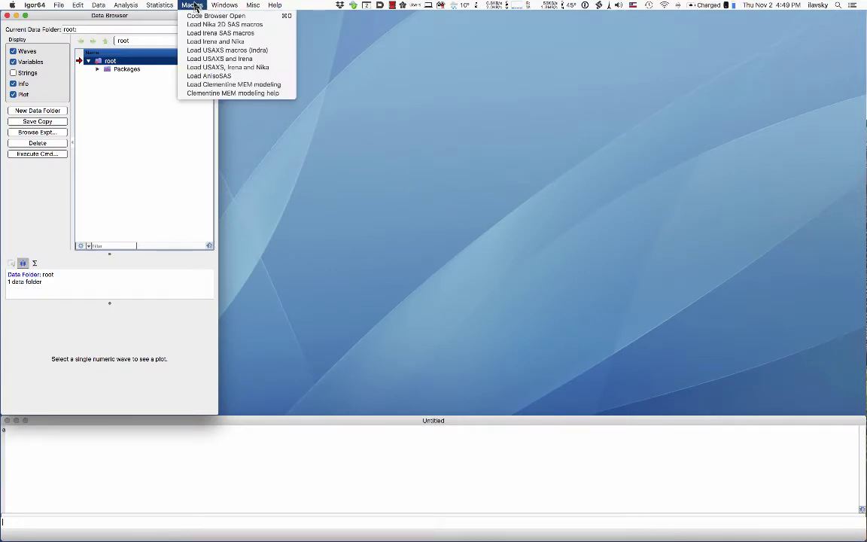
{"action": "left_click", "coordinate": [207, 69]}
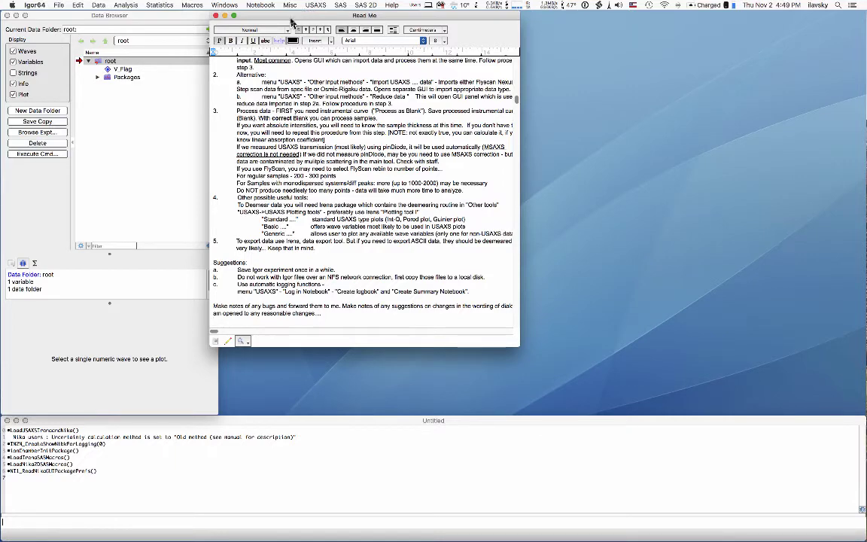
{"action": "left_click", "coordinate": [216, 15]}
Review the USAXS and SAS commands that the loaded packages provide.
{"action": "left_click", "coordinate": [281, 6]}
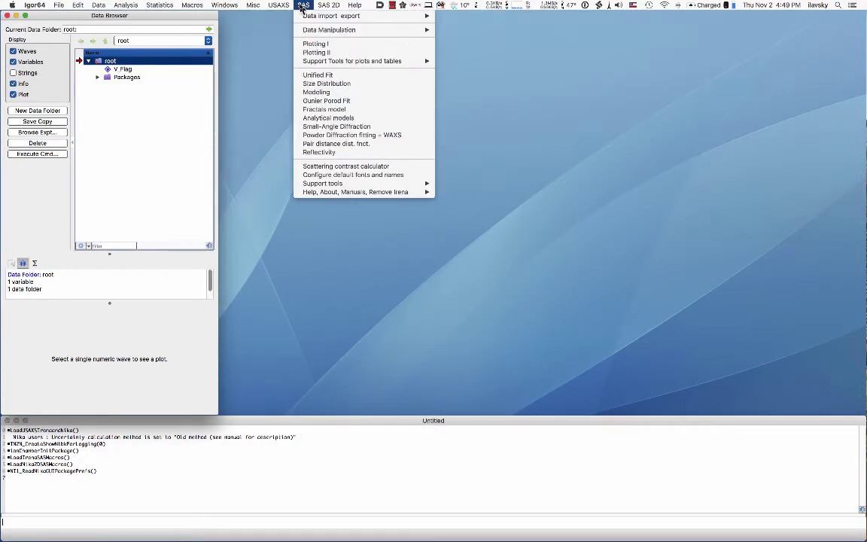
{"action": "mouse_move", "coordinate": [280, 6]}
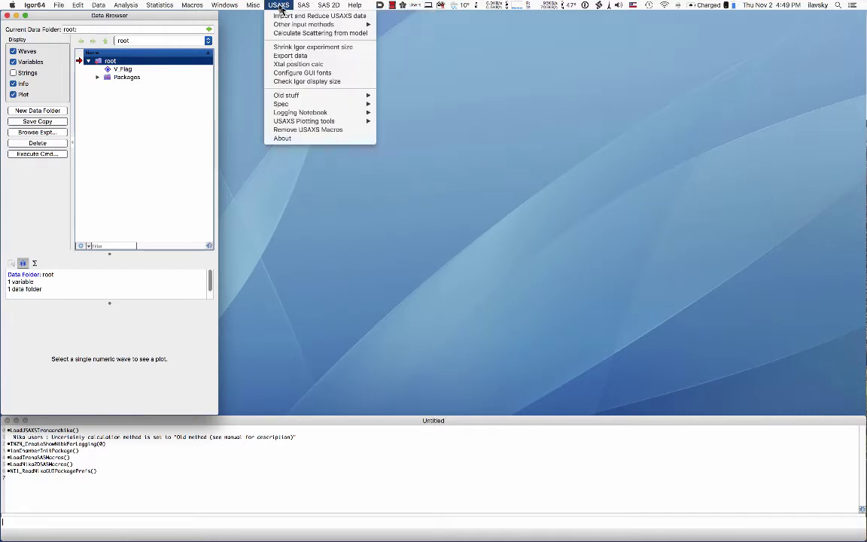
{"action": "mouse_move", "coordinate": [326, 9]}
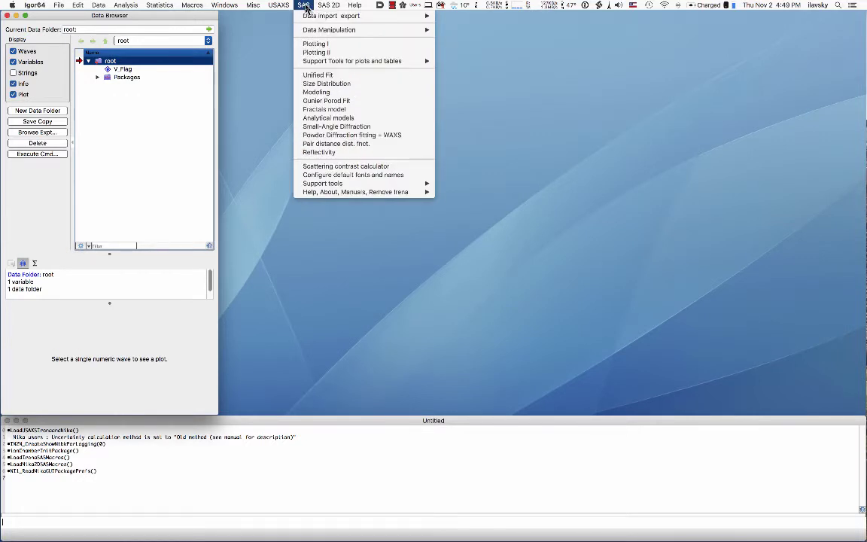
{"action": "left_click", "coordinate": [165, 23]}
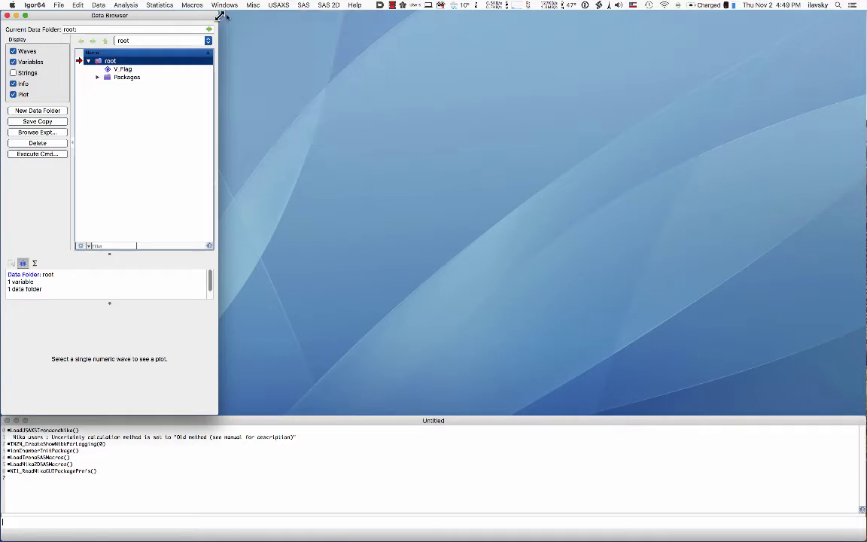
Open the Import and Reduce USAXS data tool and place its panel against the screen edge.
{"action": "left_click", "coordinate": [277, 6]}
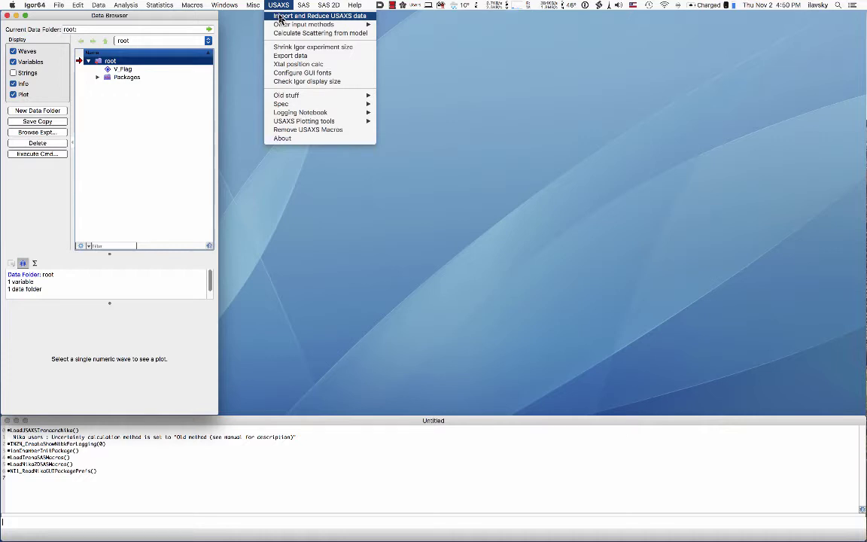
{"action": "left_click", "coordinate": [280, 16]}
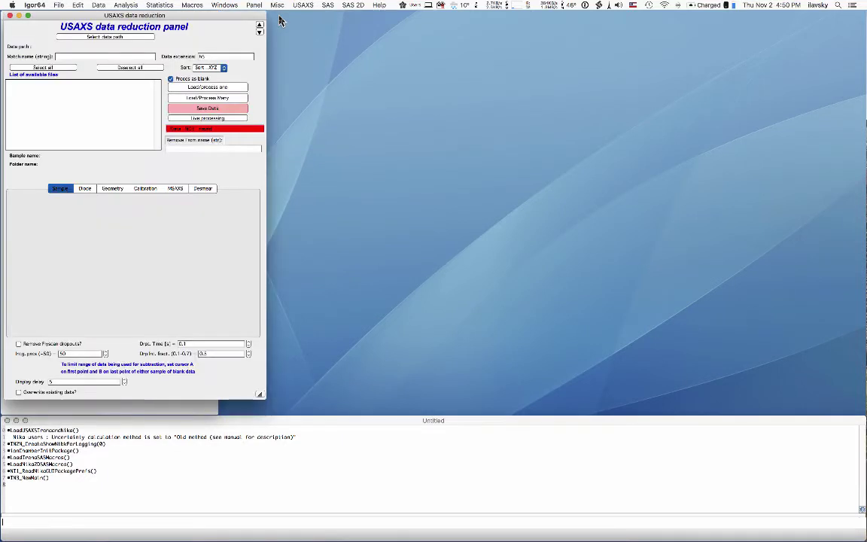
{"action": "left_click_drag", "start_coordinate": [137, 19], "coordinate": [134, 16]}
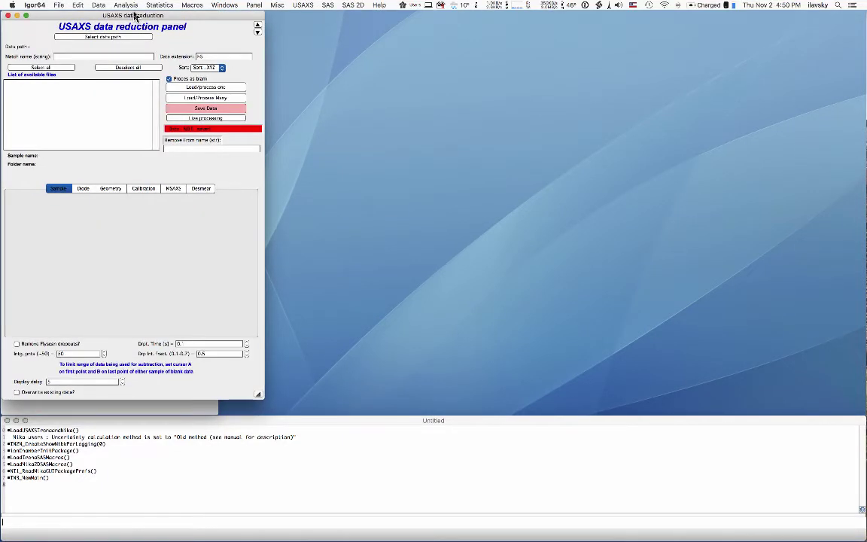
Set the Test_usaxs folder inside TestData as the data path of the USAXS data reduction panel.
{"action": "left_click", "coordinate": [104, 37]}
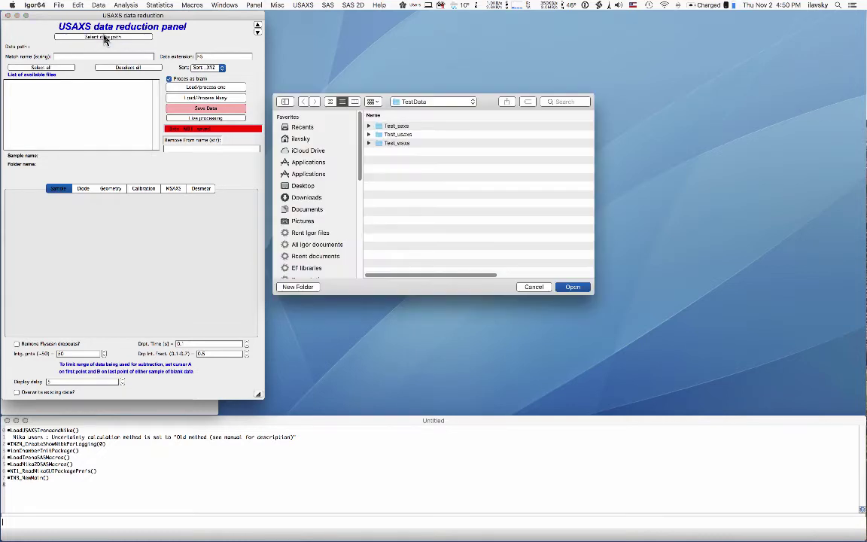
{"action": "left_click_drag", "start_coordinate": [351, 98], "coordinate": [346, 67]}
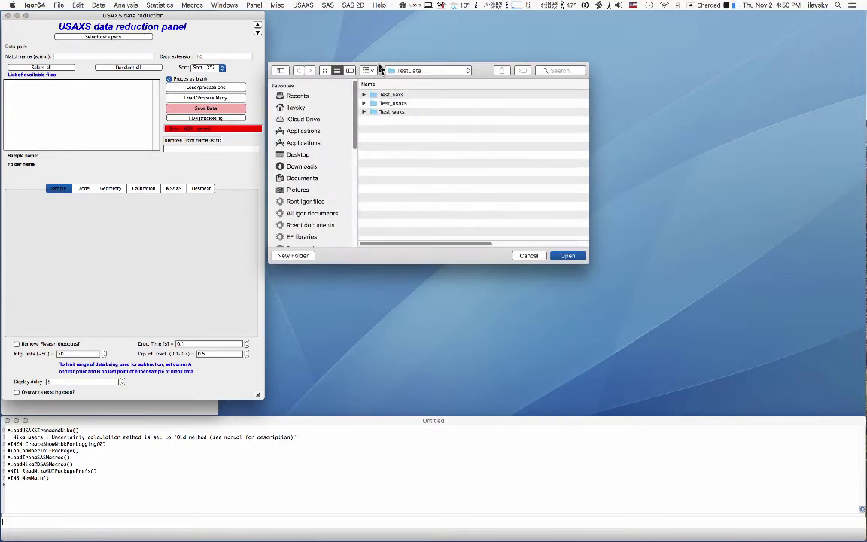
{"action": "left_click", "coordinate": [384, 104]}
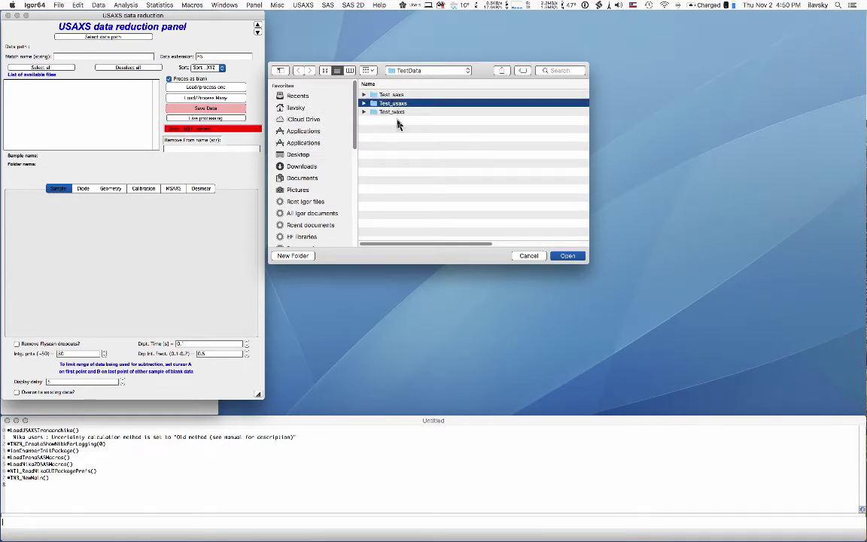
{"action": "left_click", "coordinate": [567, 256]}
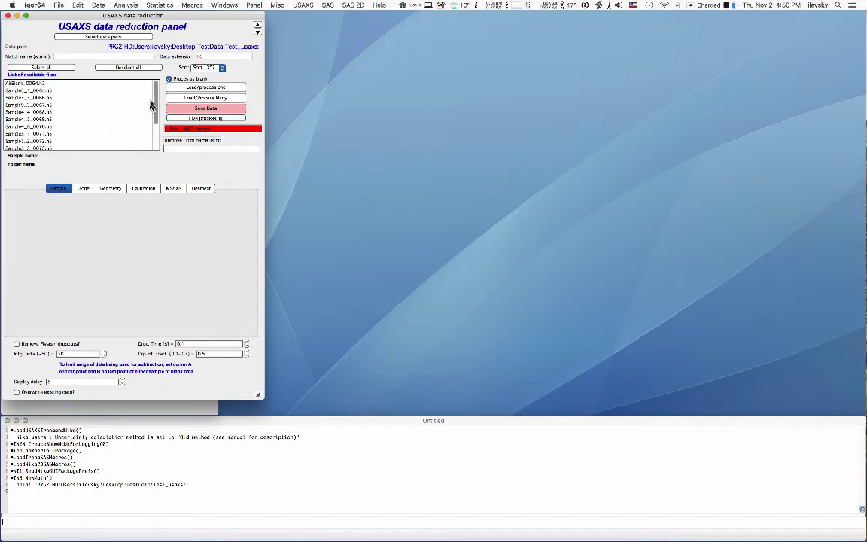
Look through the available files, then load and process AirBlank_0064.h5 as a blank.
{"action": "mouse_move", "coordinate": [157, 103]}
{"action": "left_mouse_down"}
{"action": "mouse_move", "coordinate": [155, 128]}
{"action": "mouse_move", "coordinate": [155, 93]}
{"action": "left_mouse_up"}
{"action": "scroll", "coordinate": [135, 128], "scroll_direction": "down", "scroll_amount": 5}
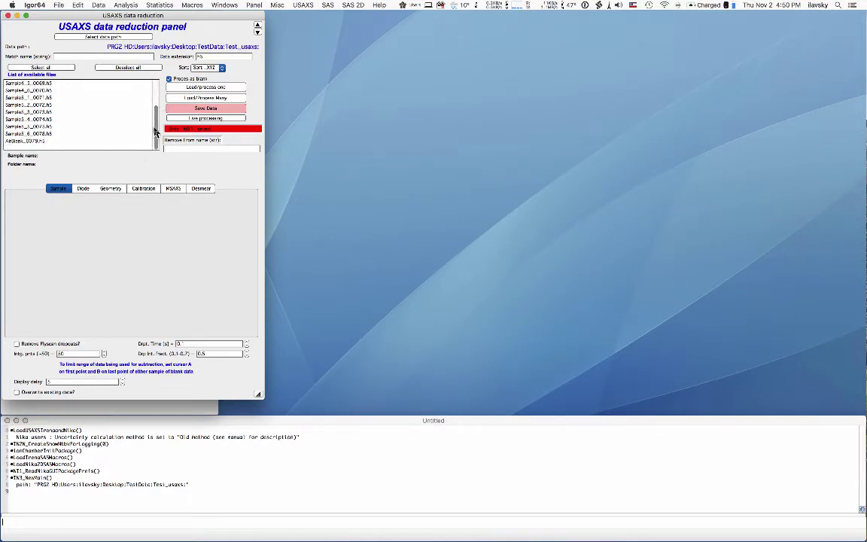
{"action": "scroll", "coordinate": [144, 113], "scroll_direction": "up", "scroll_amount": 5}
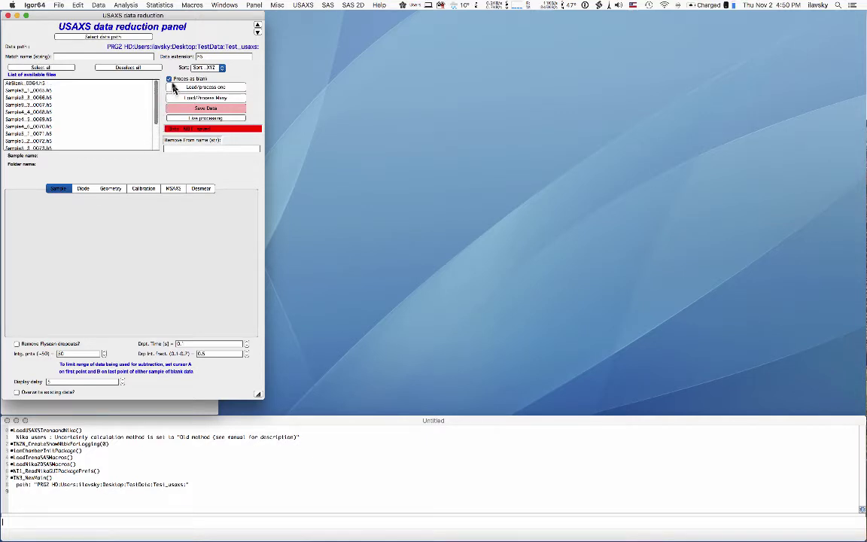
{"action": "left_click", "coordinate": [169, 80]}
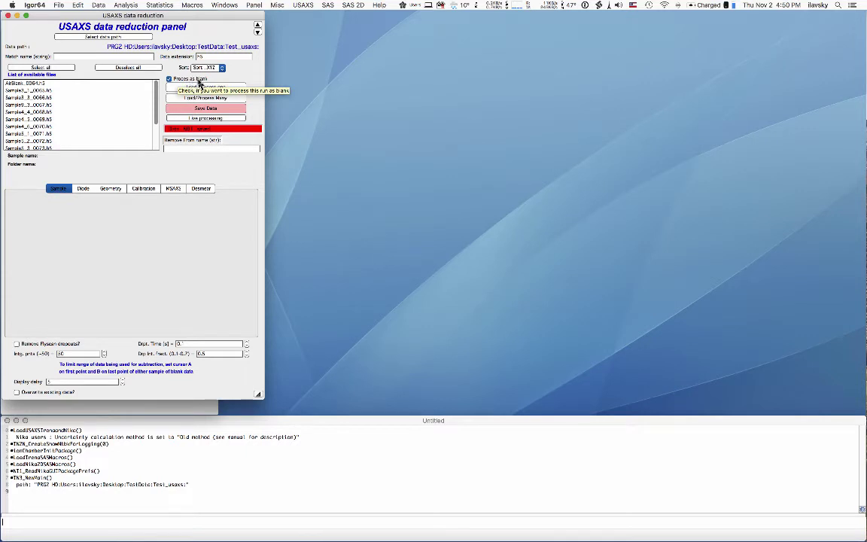
{"action": "left_click", "coordinate": [9, 83]}
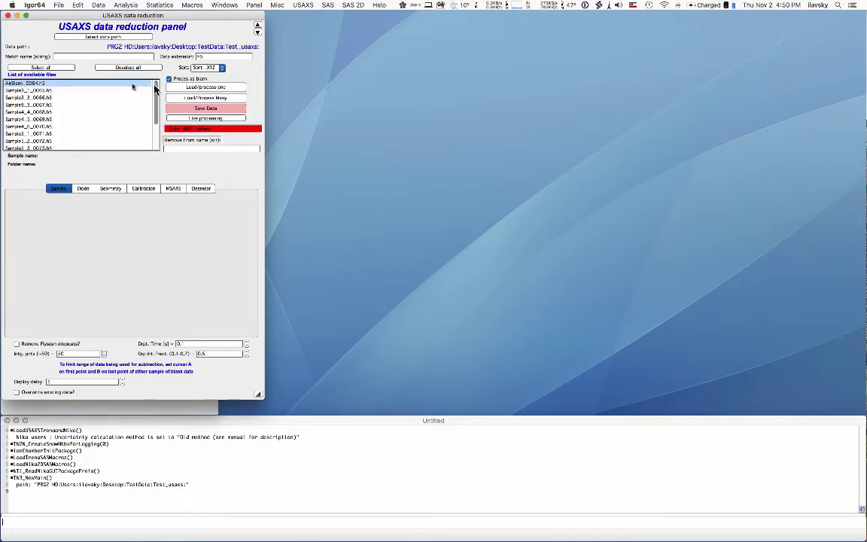
{"action": "left_click", "coordinate": [203, 88]}
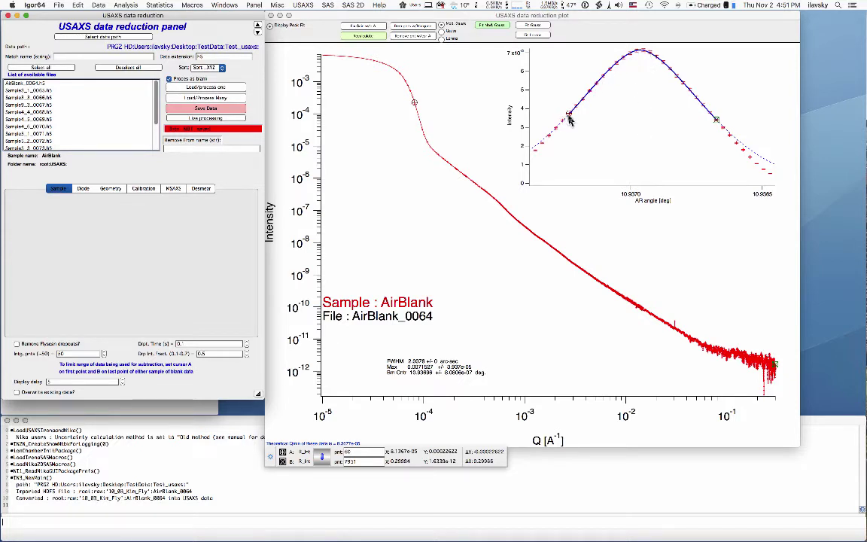
Fit the AirBlank peak with a modified Gauss, examine the diode gain ranges, and save the blank data.
{"action": "left_click", "coordinate": [493, 27]}
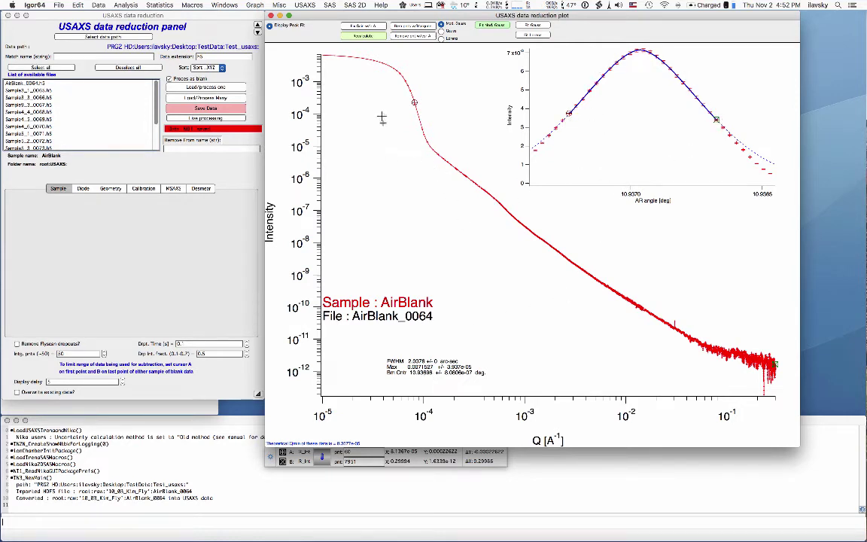
{"action": "left_click", "coordinate": [83, 189]}
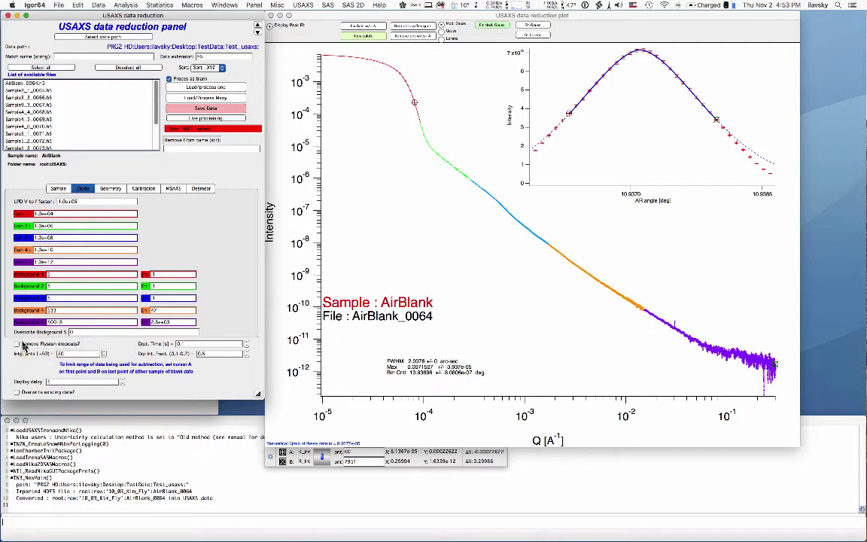
{"action": "left_click", "coordinate": [54, 189]}
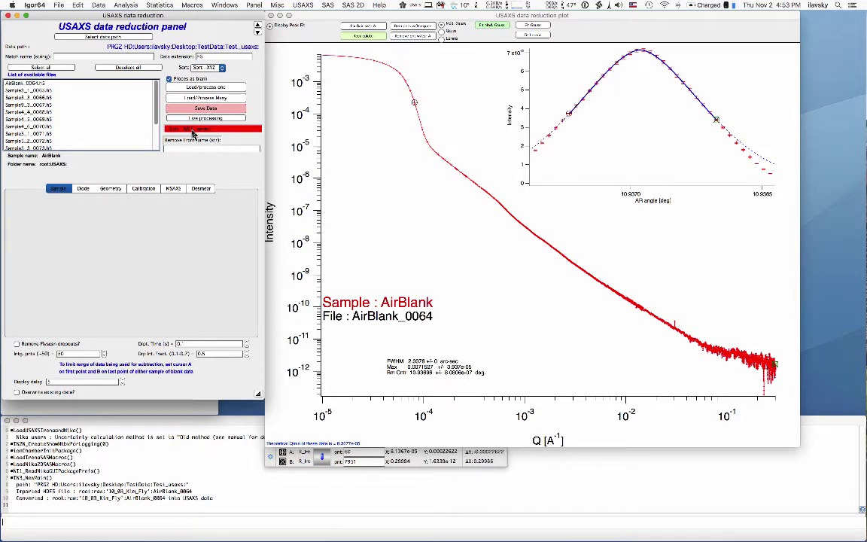
{"action": "left_click", "coordinate": [219, 111]}
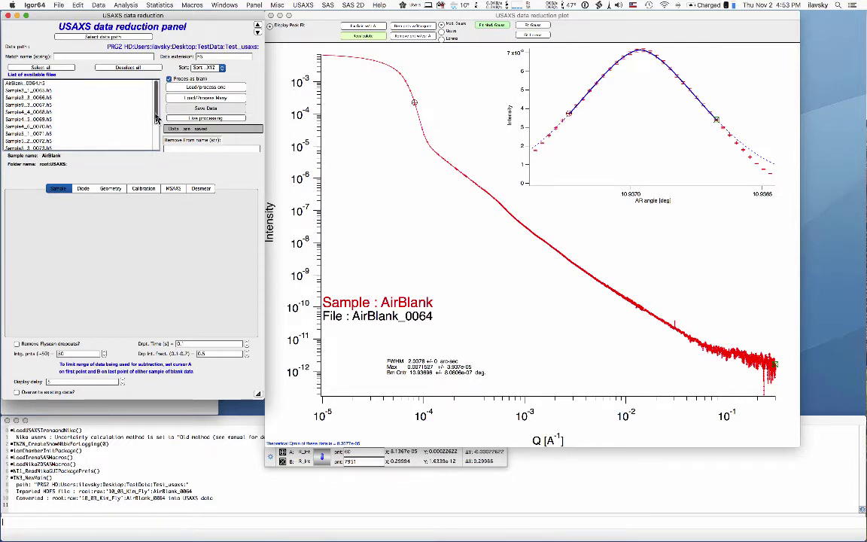
Turn off blank processing and process Sample3_1_0065.h5 with root:USAXS:AirBlank_0064: as its blank folder.
{"action": "left_click", "coordinate": [170, 80]}
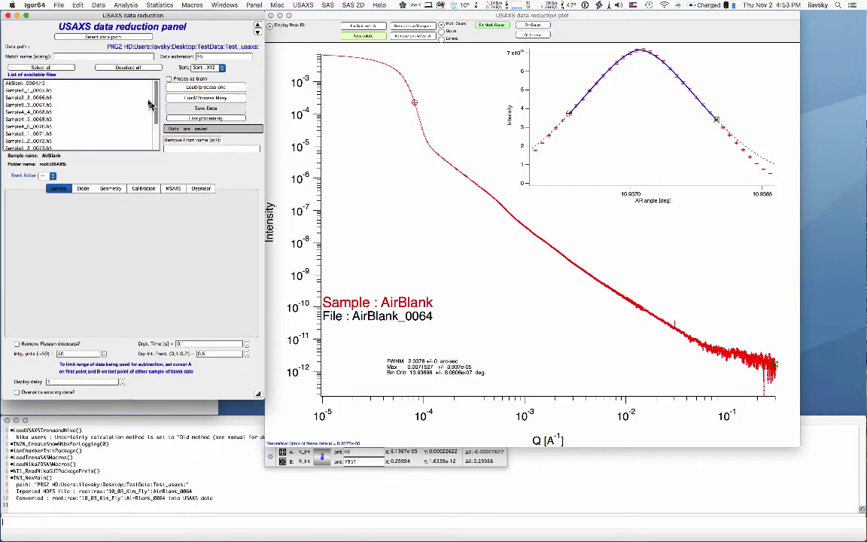
{"action": "left_click", "coordinate": [18, 90]}
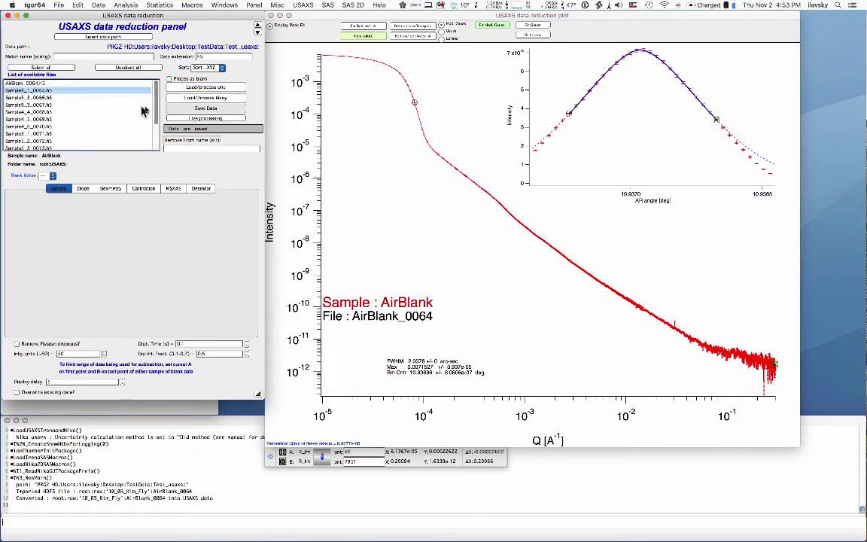
{"action": "left_click", "coordinate": [45, 175]}
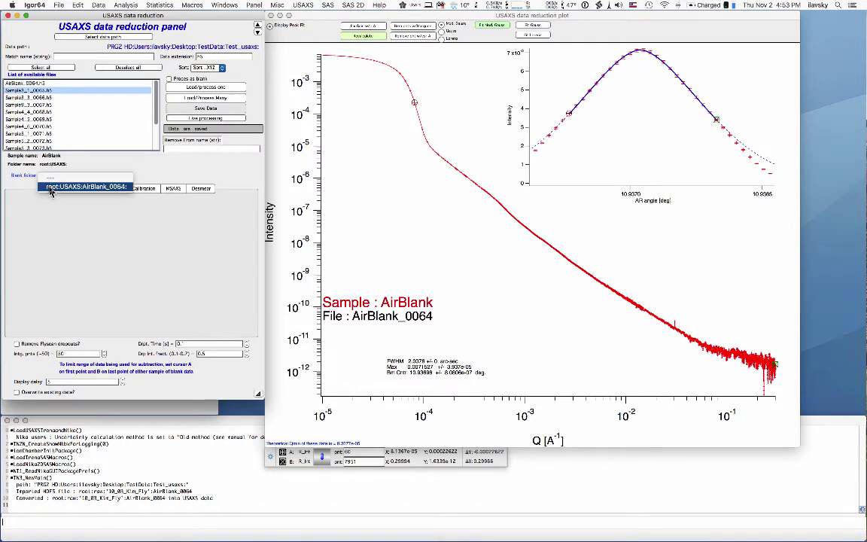
{"action": "left_click", "coordinate": [50, 189]}
{"action": "scroll", "coordinate": [141, 106], "scroll_direction": "down", "scroll_amount": 5}
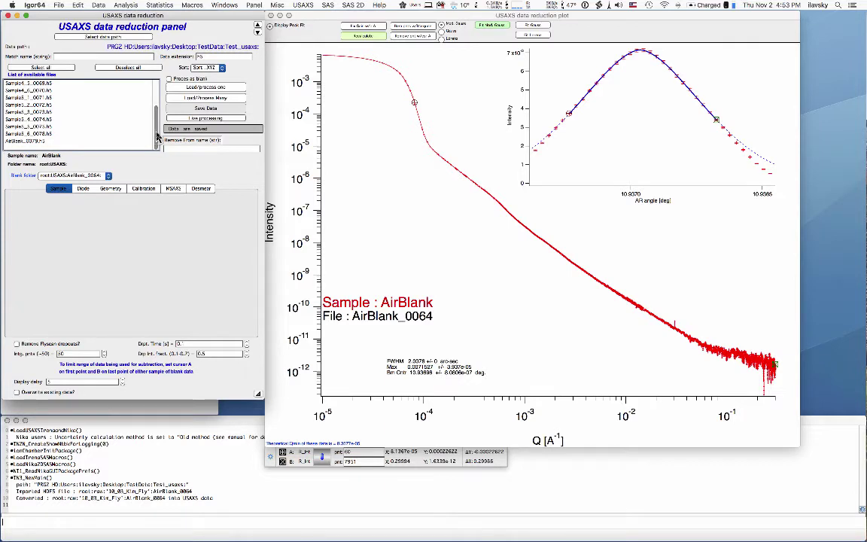
{"action": "left_click_drag", "start_coordinate": [158, 138], "coordinate": [162, 107]}
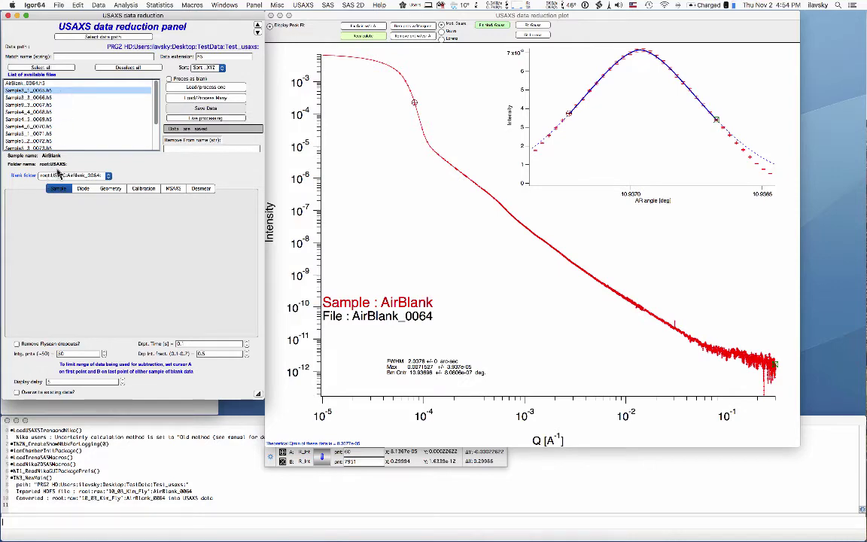
{"action": "left_click", "coordinate": [205, 86]}
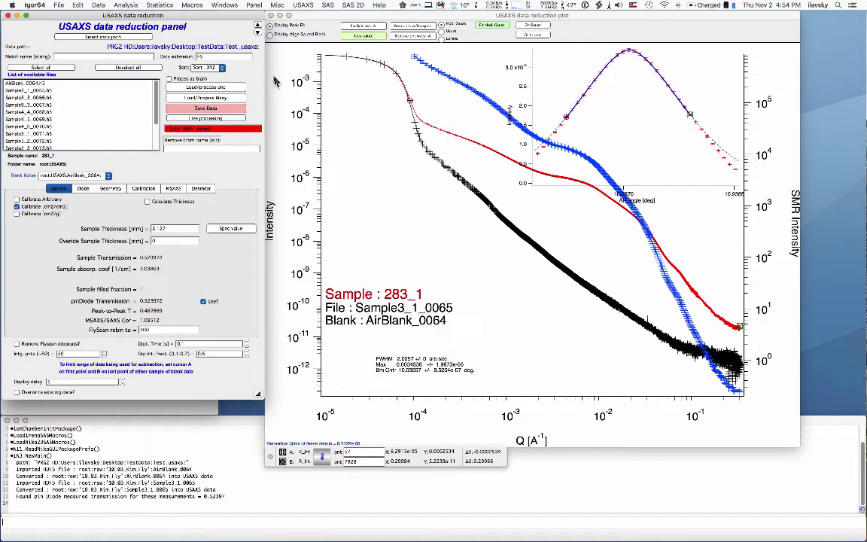
Examine the sample and blank peak alignment in the reduction plot, and return to the peak fit display.
{"action": "left_click", "coordinate": [269, 35]}
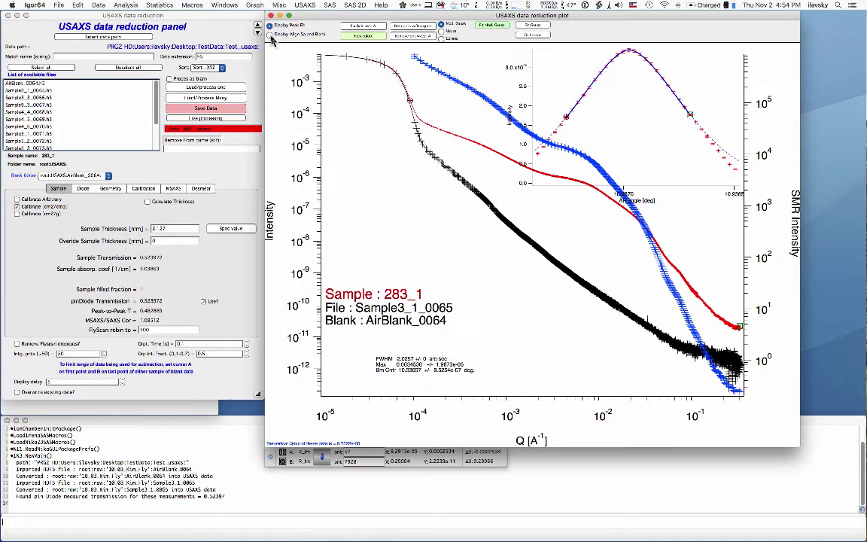
{"action": "left_click", "coordinate": [269, 35]}
{"action": "left_click", "coordinate": [445, 26]}
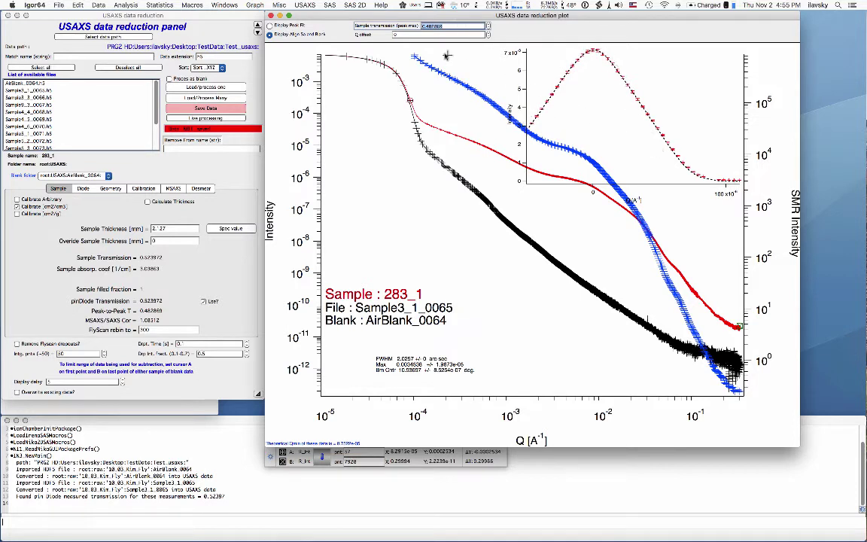
{"action": "left_click", "coordinate": [269, 26]}
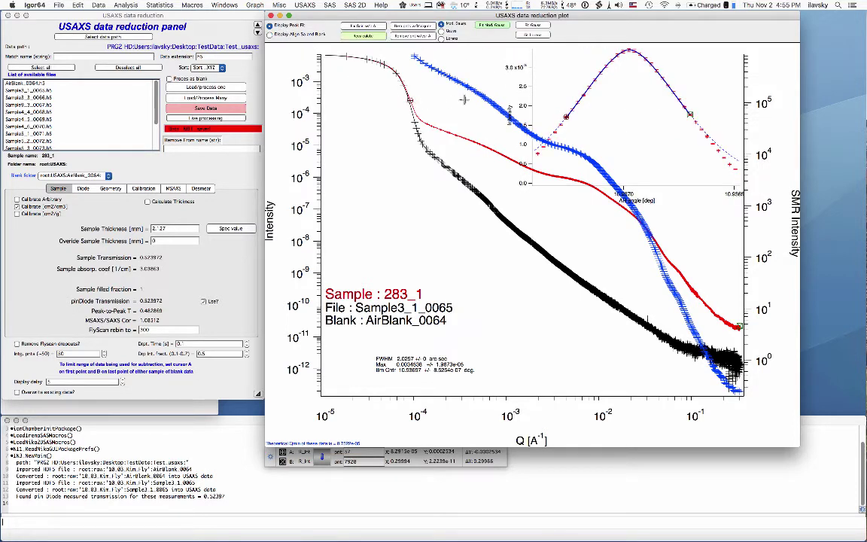
Move cursor A on the sample curve to a Q of about 1e-4 and recalculate the reduced data.
{"action": "left_click", "coordinate": [409, 99]}
{"action": "left_click_drag", "start_coordinate": [415, 113], "coordinate": [415, 116]}
{"action": "left_click", "coordinate": [367, 38]}
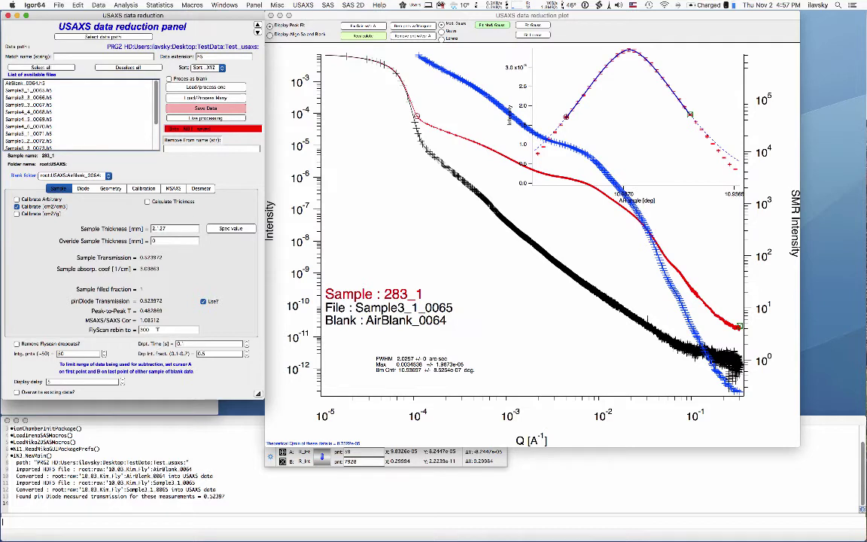
Set the sample's FlyScan rebinning to 100 points.
{"action": "left_click", "coordinate": [157, 330]}
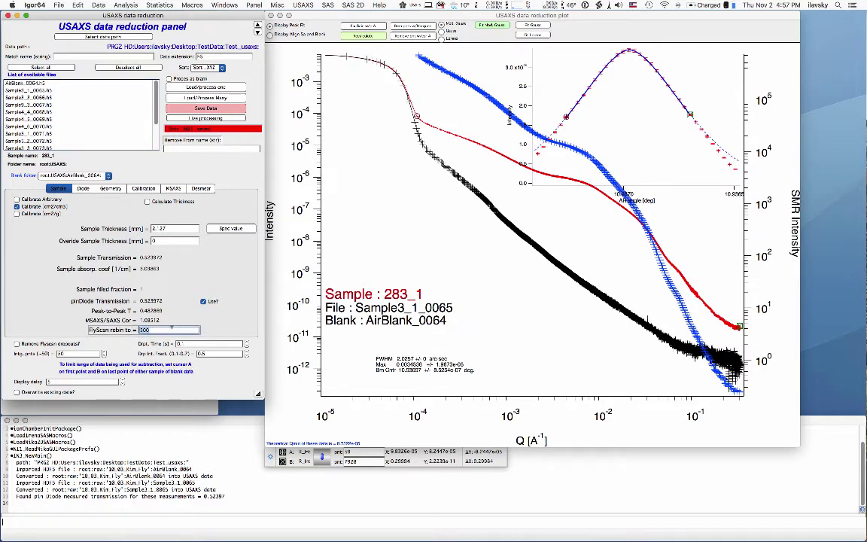
{"action": "type", "text": "100"}
{"action": "key", "text": "Return"}
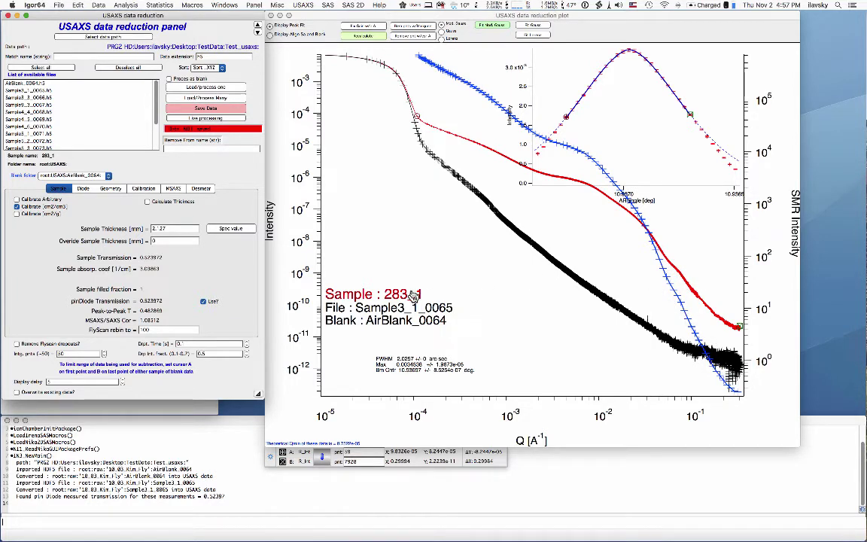
Try FlyScan rebinning at 1000 points and settle on 300 points for the sample.
{"action": "left_click", "coordinate": [158, 330]}
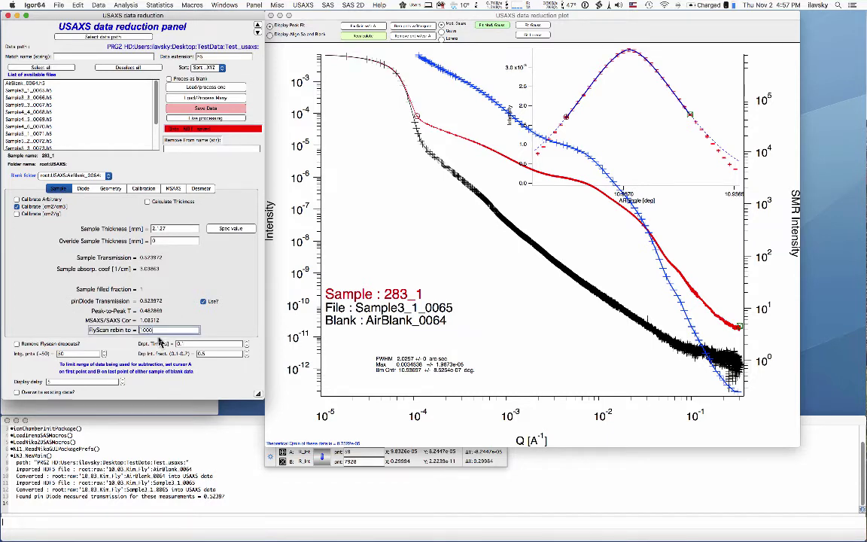
{"action": "key", "text": "Return"}
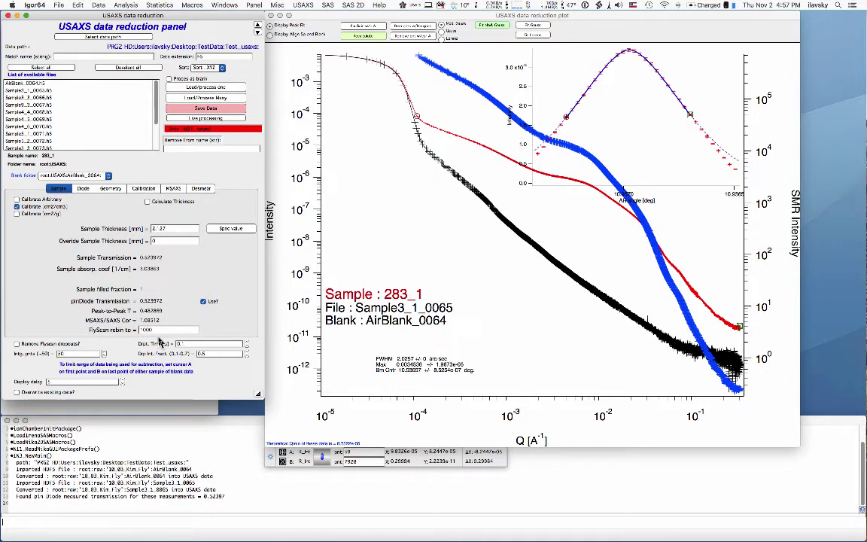
{"action": "left_click", "coordinate": [119, 331]}
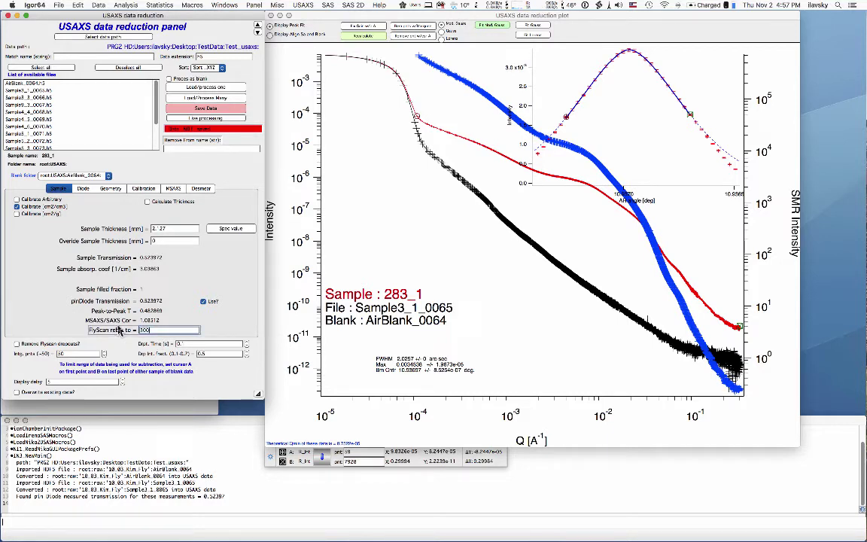
{"action": "key", "text": "Return"}
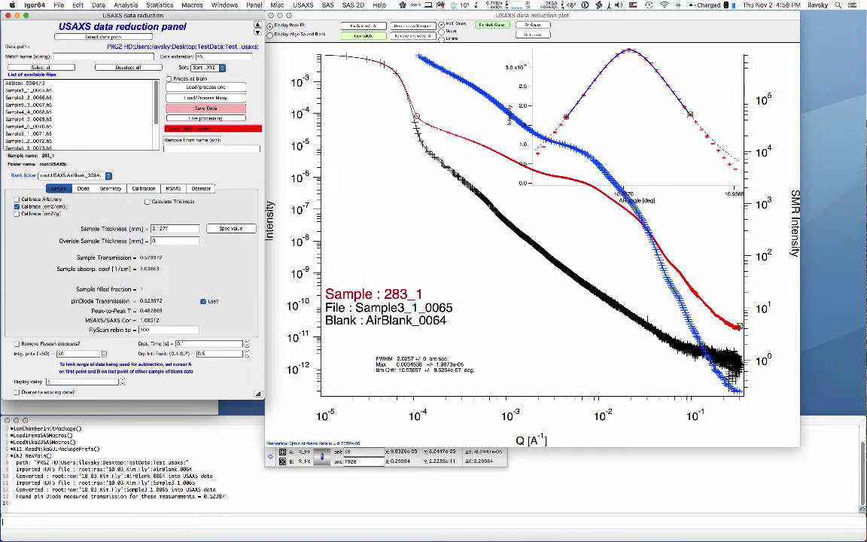
Examine the sample thickness and the override sample thickness used for the calibration.
{"action": "left_click", "coordinate": [147, 228]}
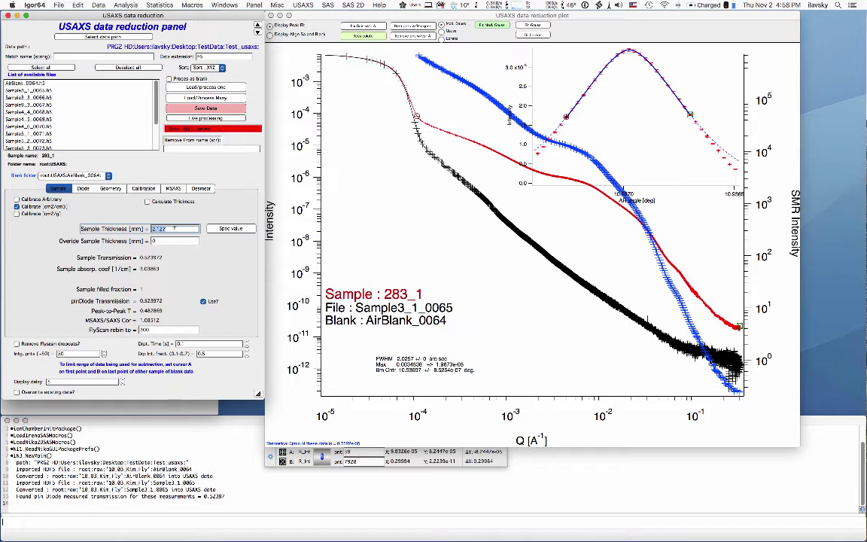
{"action": "left_click", "coordinate": [172, 240]}
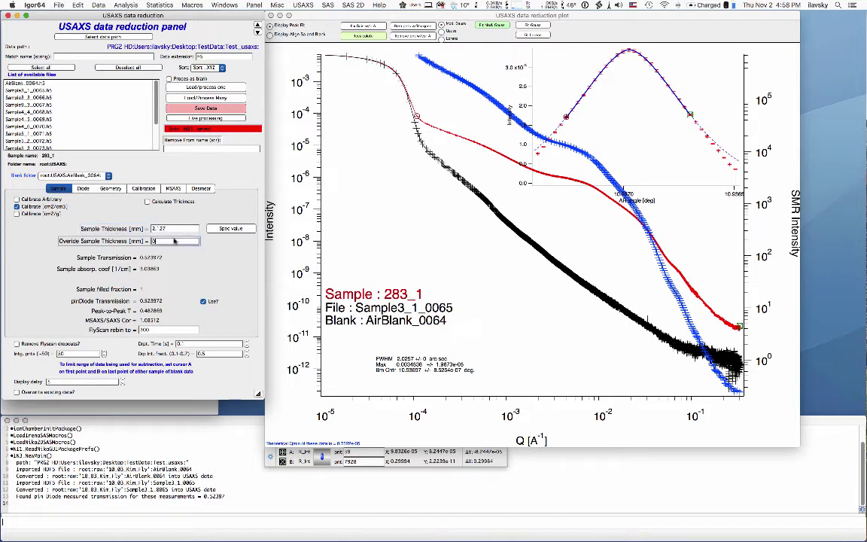
{"action": "left_click", "coordinate": [175, 227]}
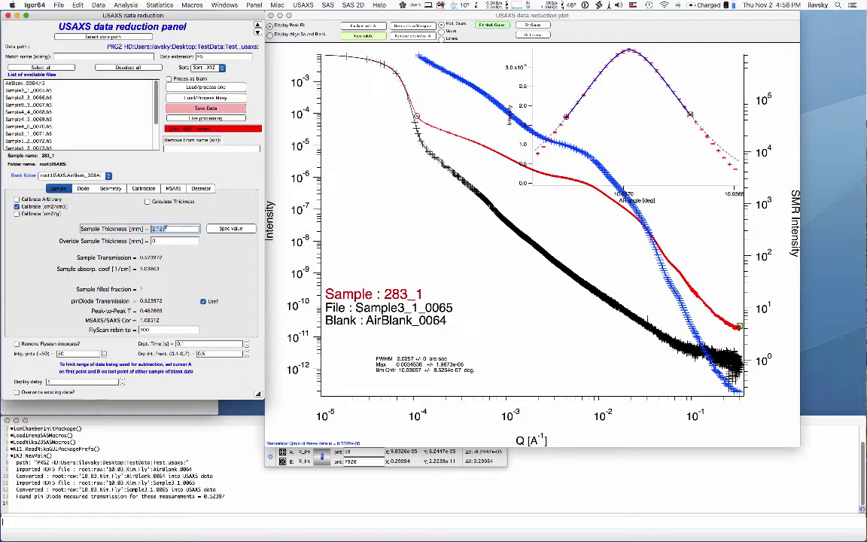
{"action": "left_click", "coordinate": [176, 228]}
{"action": "left_click", "coordinate": [152, 242]}
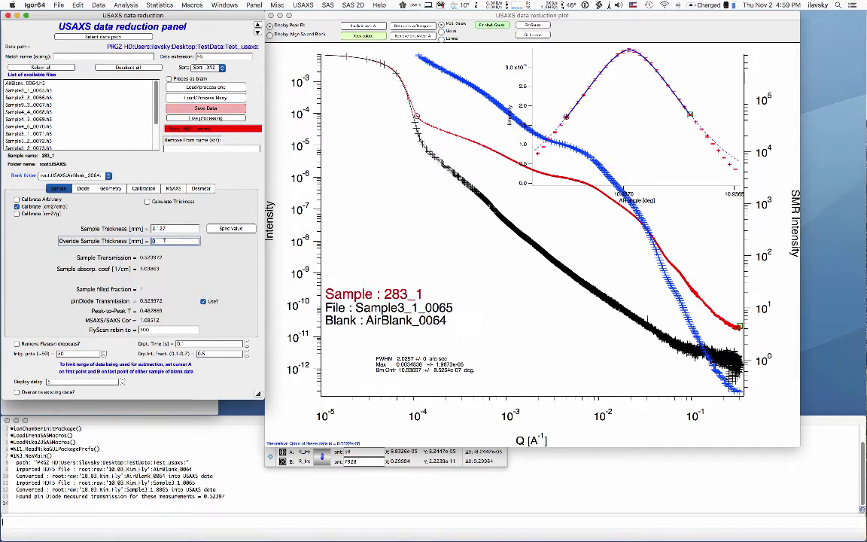
{"action": "key", "text": "Return"}
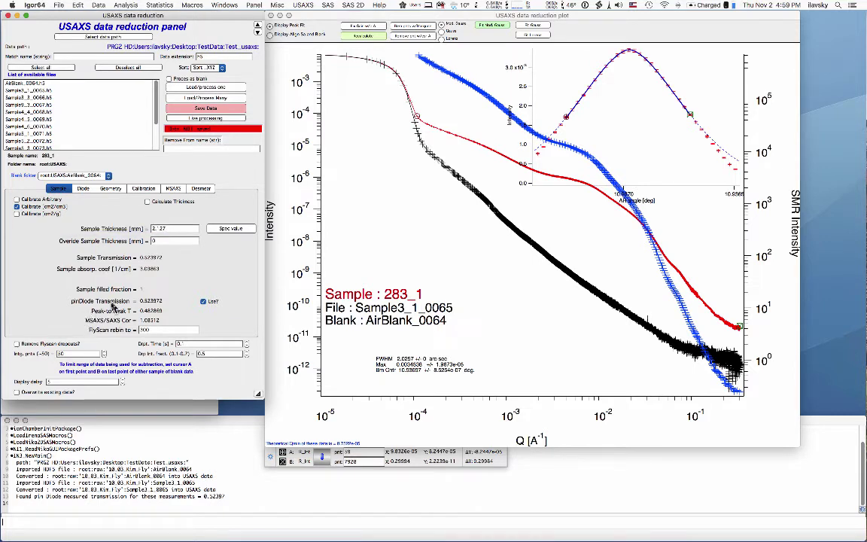
Review the diode gains and backgrounds, geometry, calibration and MSAXS correction settings of the sample.
{"action": "left_click", "coordinate": [83, 189]}
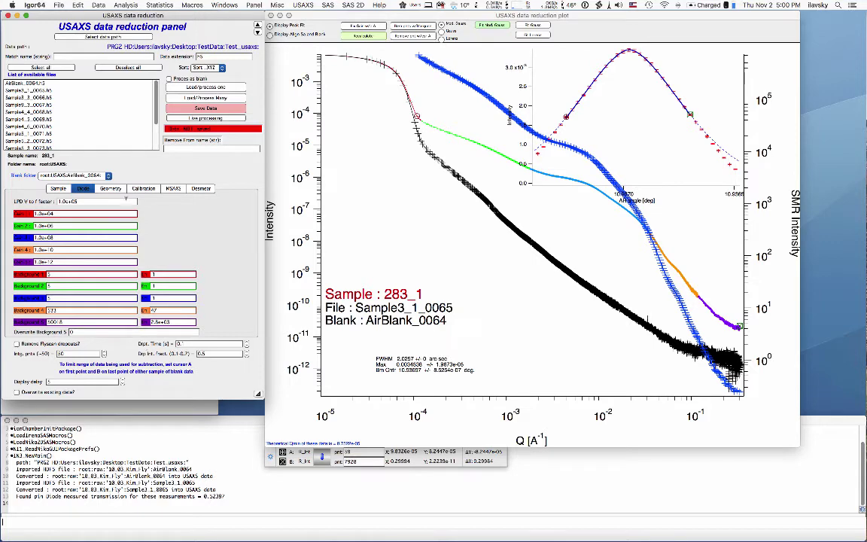
{"action": "left_click", "coordinate": [109, 189]}
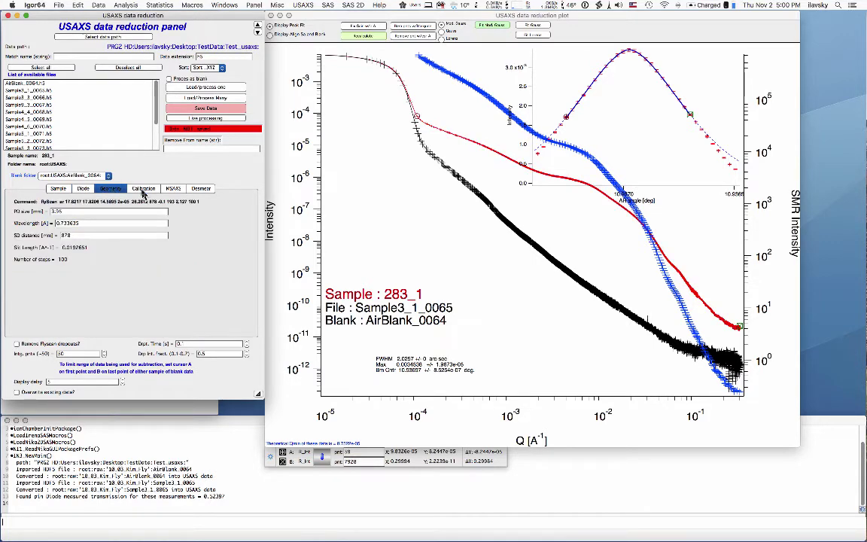
{"action": "left_click", "coordinate": [142, 189]}
{"action": "left_click", "coordinate": [172, 189]}
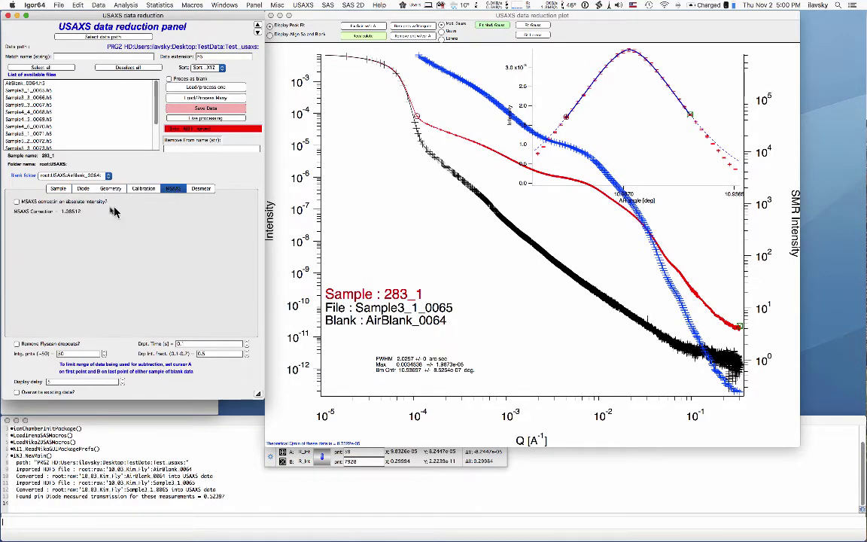
Turn on desmearing with the PowerLaw w flat background function and save the reduced Sample3_1_0065 data.
{"action": "left_click", "coordinate": [202, 189]}
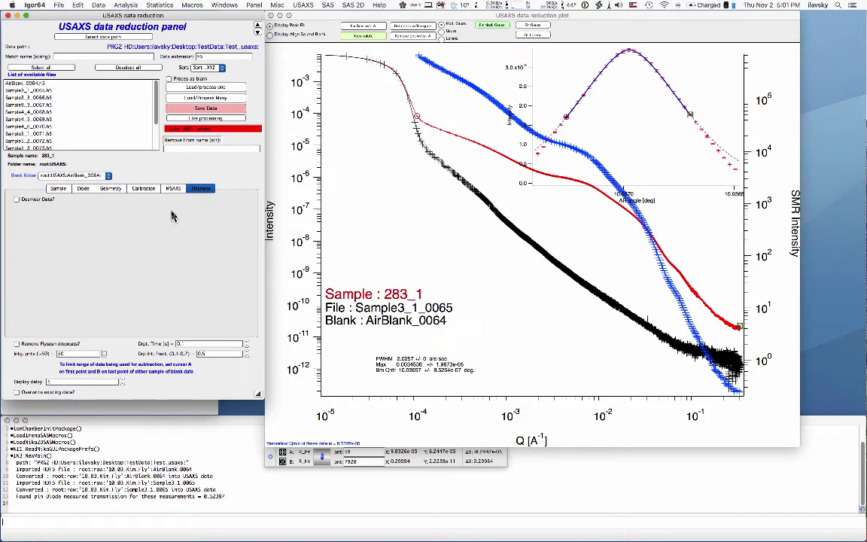
{"action": "left_click", "coordinate": [16, 200]}
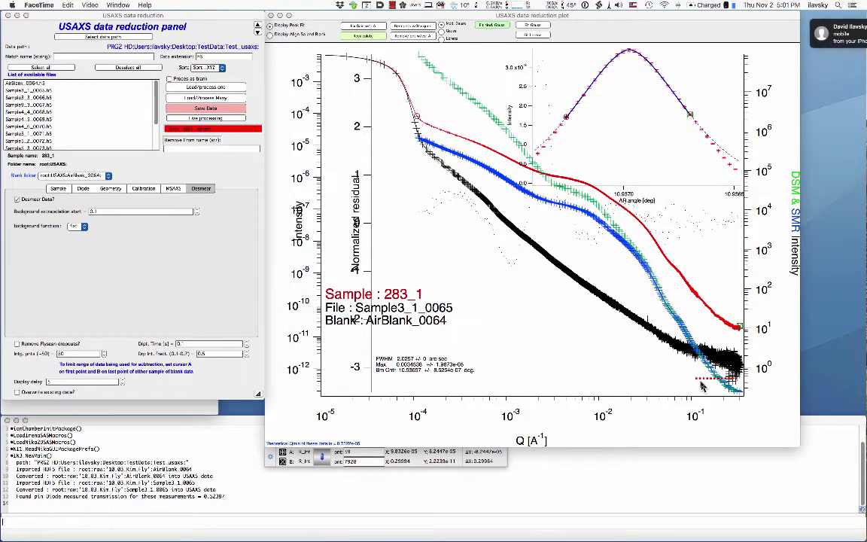
{"action": "left_click", "coordinate": [836, 43]}
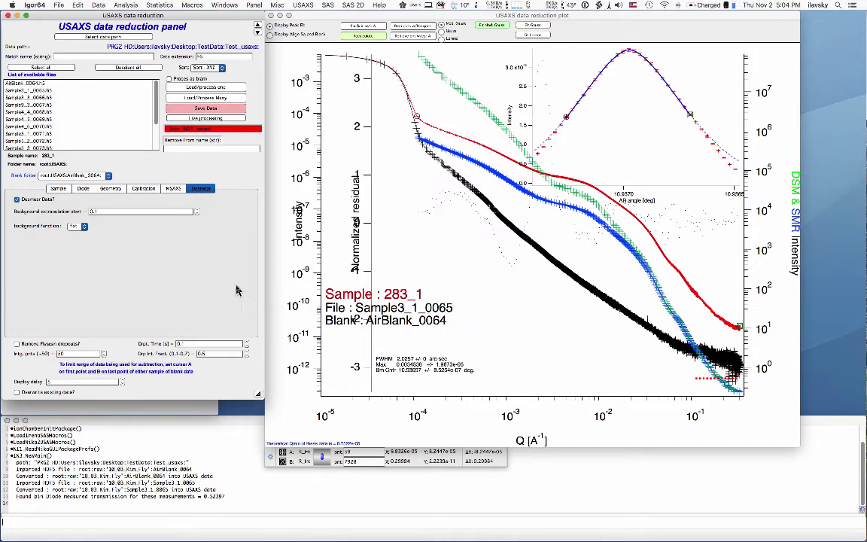
{"action": "left_click", "coordinate": [82, 227]}
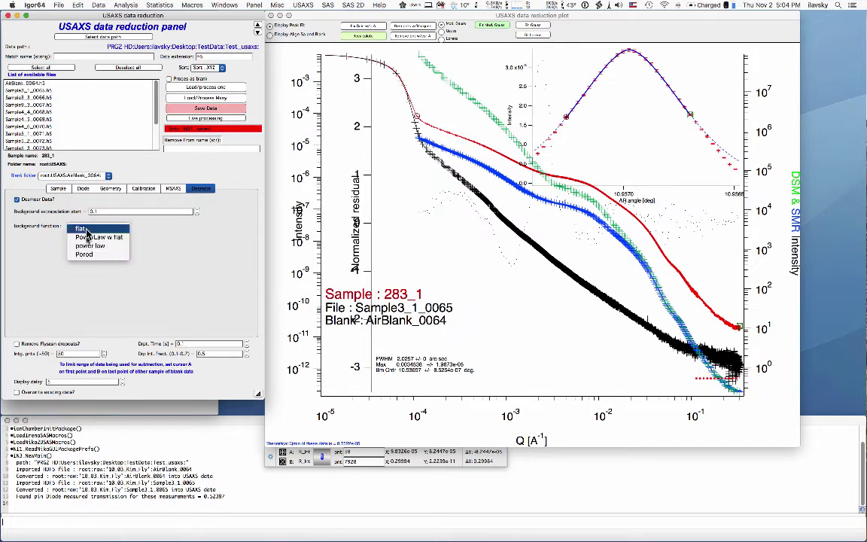
{"action": "left_click", "coordinate": [89, 239]}
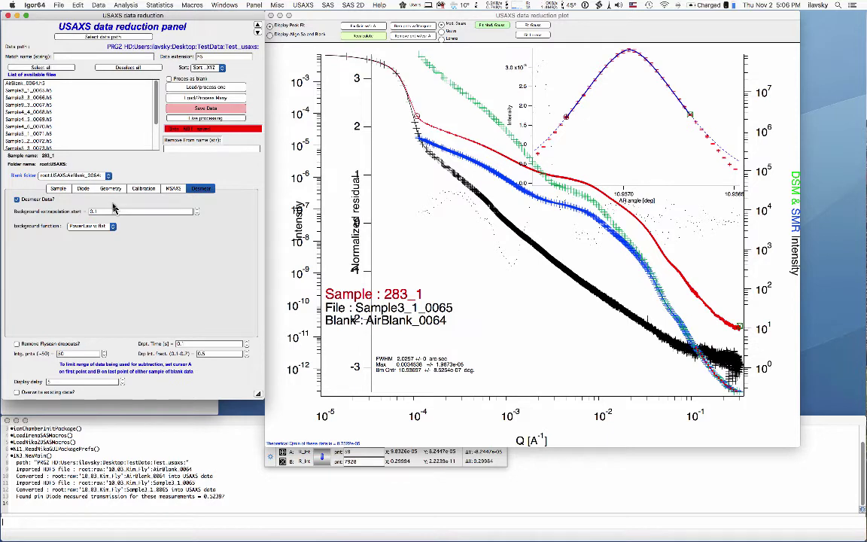
{"action": "left_click", "coordinate": [205, 110]}
{"action": "left_click_drag", "start_coordinate": [283, 129], "coordinate": [352, 281]}
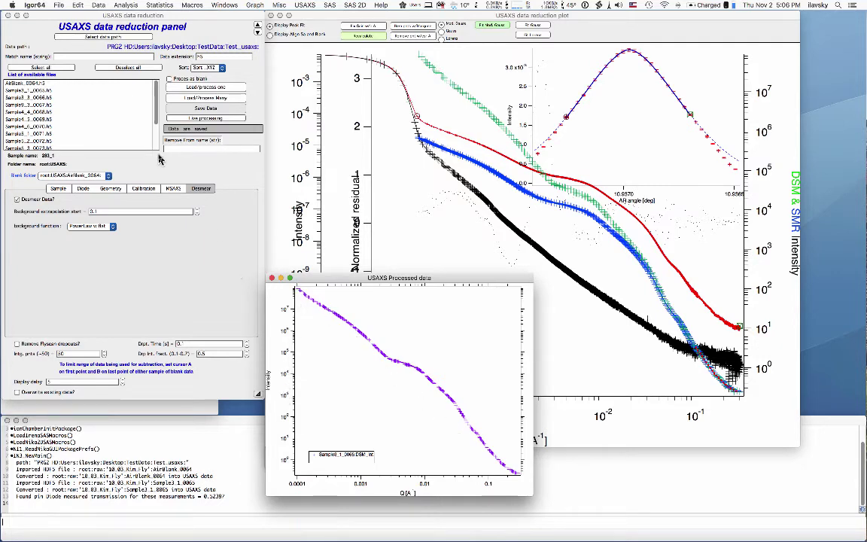
Batch process the files Sample3_3_0066.h5 through Sample5_6_0078.h5 and move the processed data plot aside.
{"action": "left_click", "coordinate": [45, 98]}
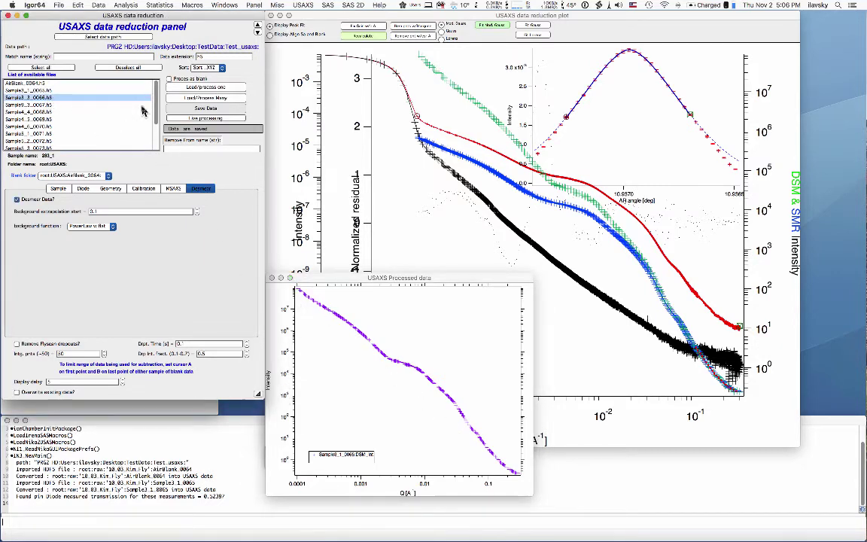
{"action": "scroll", "coordinate": [153, 119], "scroll_direction": "down", "scroll_amount": 1}
{"action": "scroll", "coordinate": [153, 119], "scroll_direction": "down", "scroll_amount": 4}
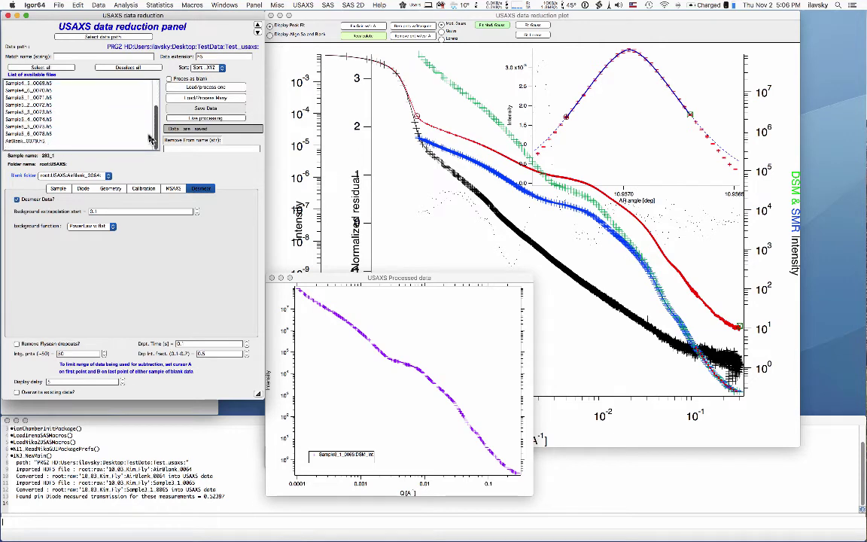
{"action": "left_click", "coordinate": [45, 133], "text": "shift"}
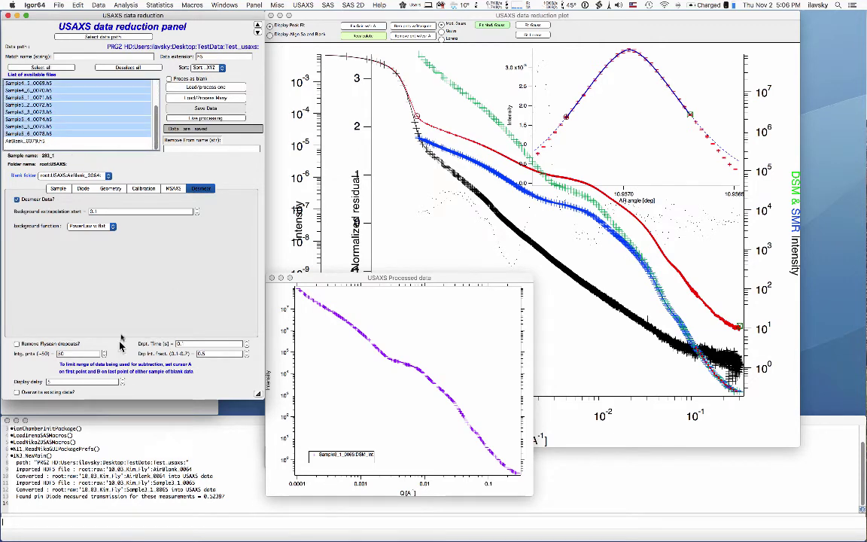
{"action": "left_click", "coordinate": [218, 98]}
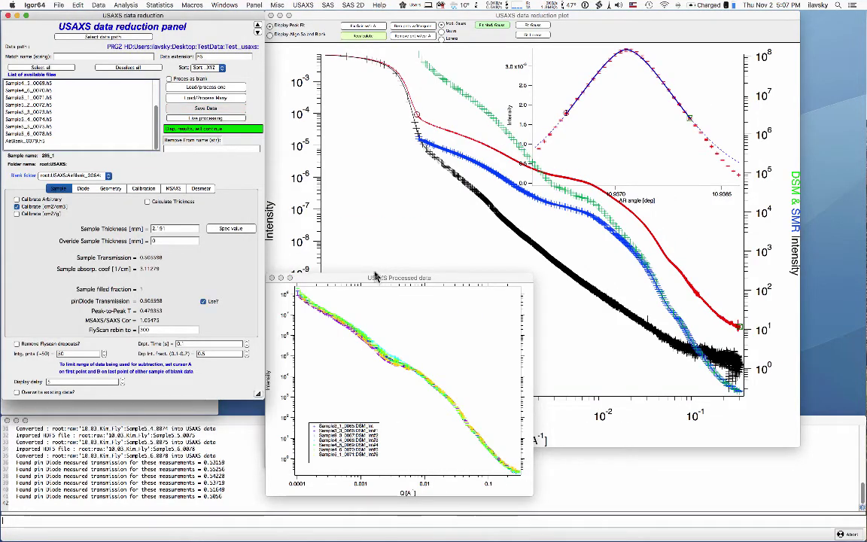
{"action": "left_click_drag", "start_coordinate": [372, 280], "coordinate": [677, 311]}
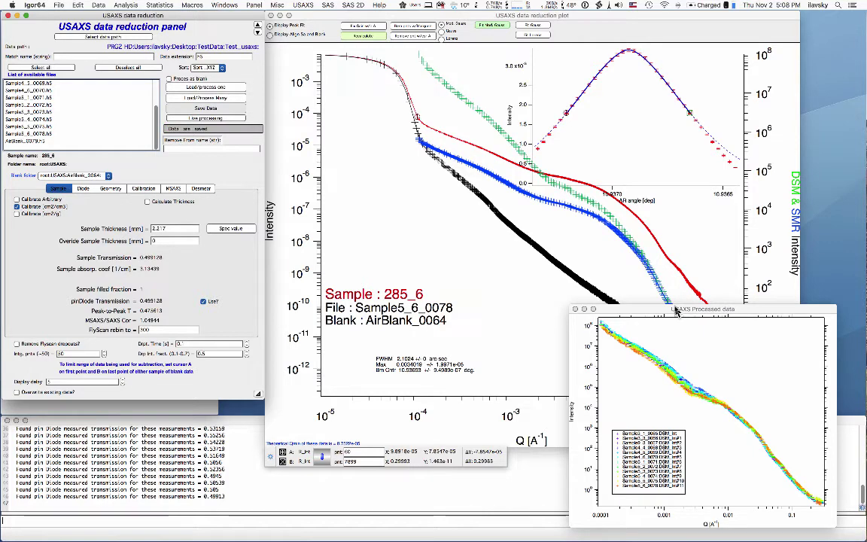
Close the processed data plot, the reduction plot and the USAXS data reduction panel.
{"action": "left_click", "coordinate": [576, 310]}
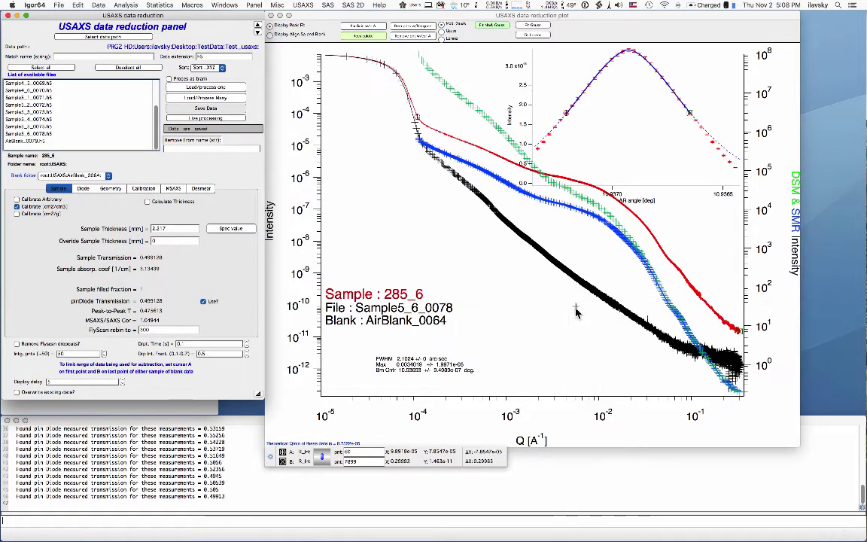
{"action": "left_click", "coordinate": [271, 16]}
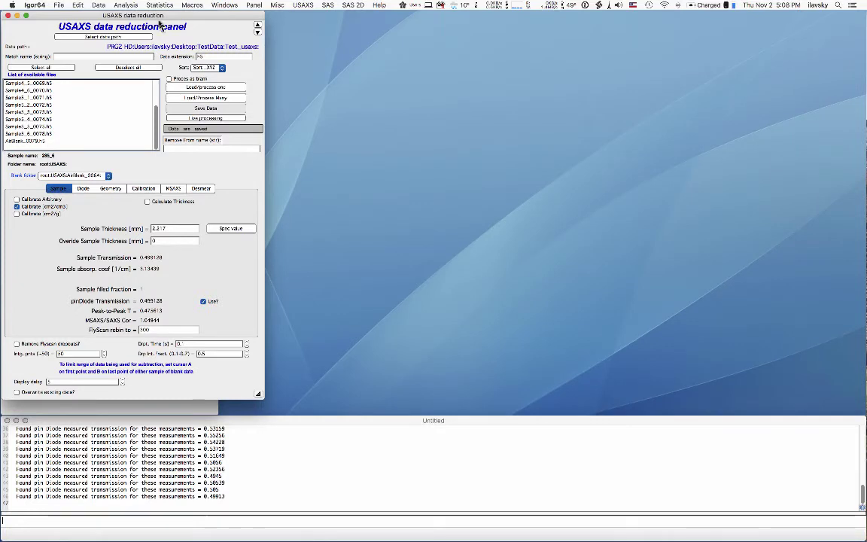
{"action": "left_click", "coordinate": [8, 16]}
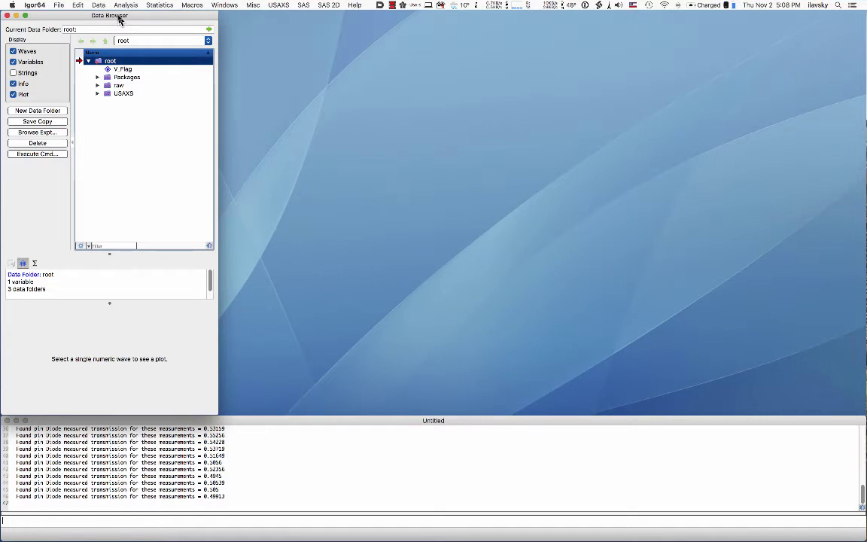
Save the experiment in the TestData folder as a packed experiment file named Experiment.
{"action": "left_click", "coordinate": [59, 5]}
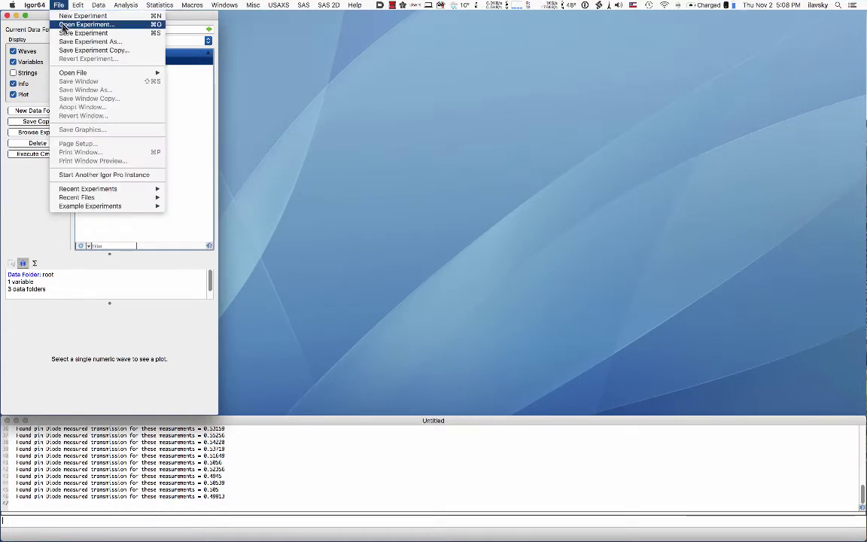
{"action": "left_click", "coordinate": [65, 34]}
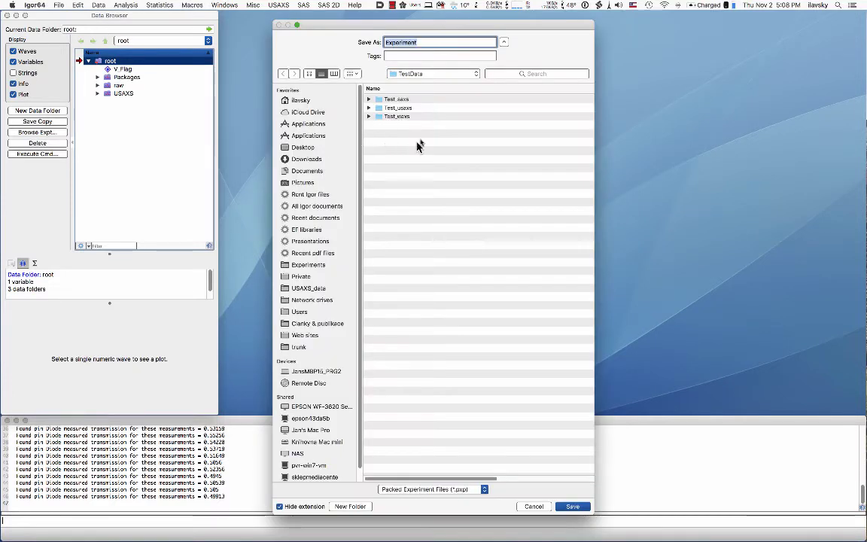
{"action": "left_click", "coordinate": [573, 506]}
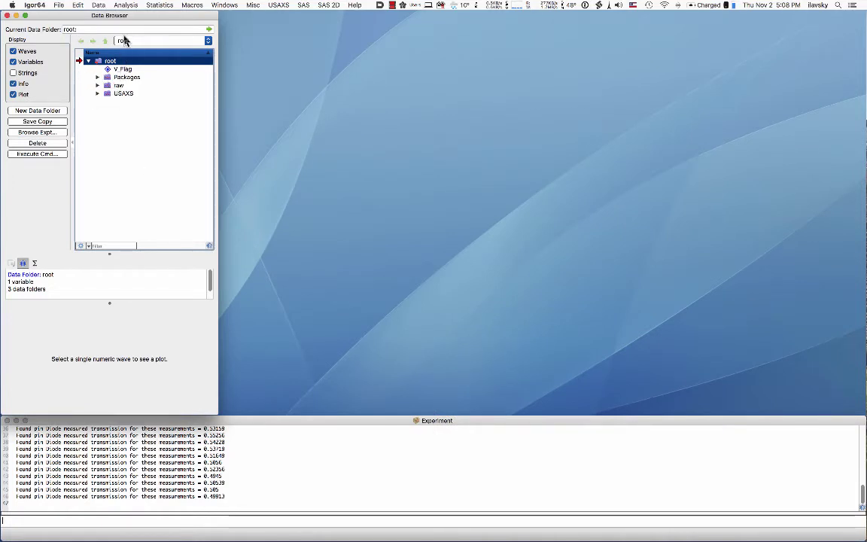
Bring up the Data Browser and hide variables from its display.
{"action": "left_click", "coordinate": [98, 5]}
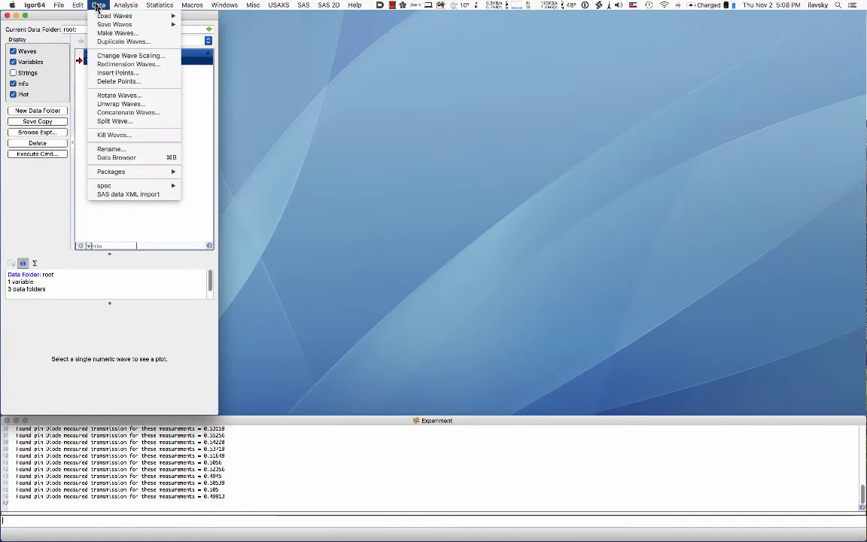
{"action": "left_click", "coordinate": [110, 158]}
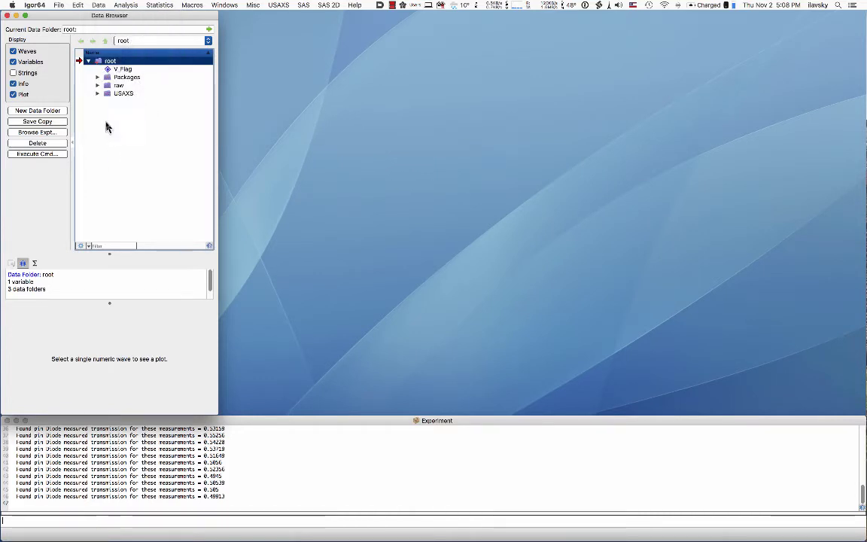
{"action": "left_click", "coordinate": [16, 62]}
{"action": "left_click", "coordinate": [14, 84]}
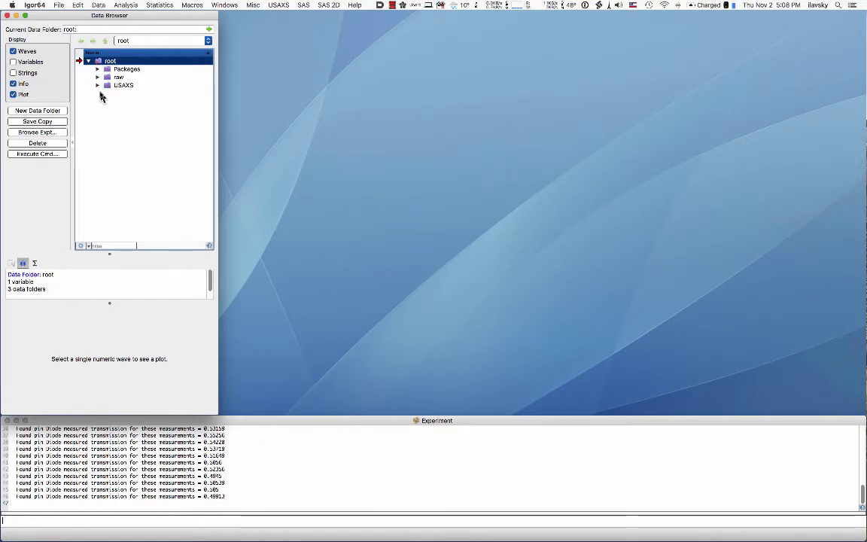
Expand the USAXS data folder and its AirBlank_0064 subfolder to examine the stored blank waves.
{"action": "left_click", "coordinate": [118, 69]}
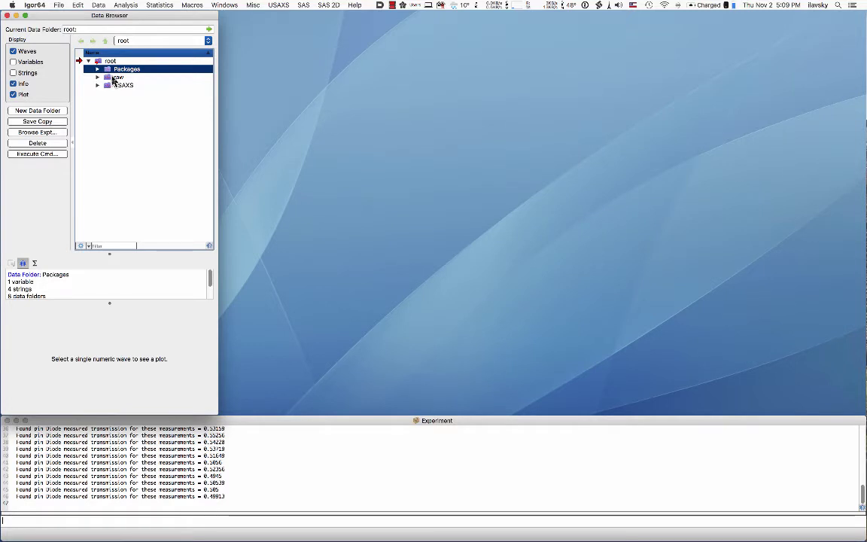
{"action": "left_click", "coordinate": [97, 86]}
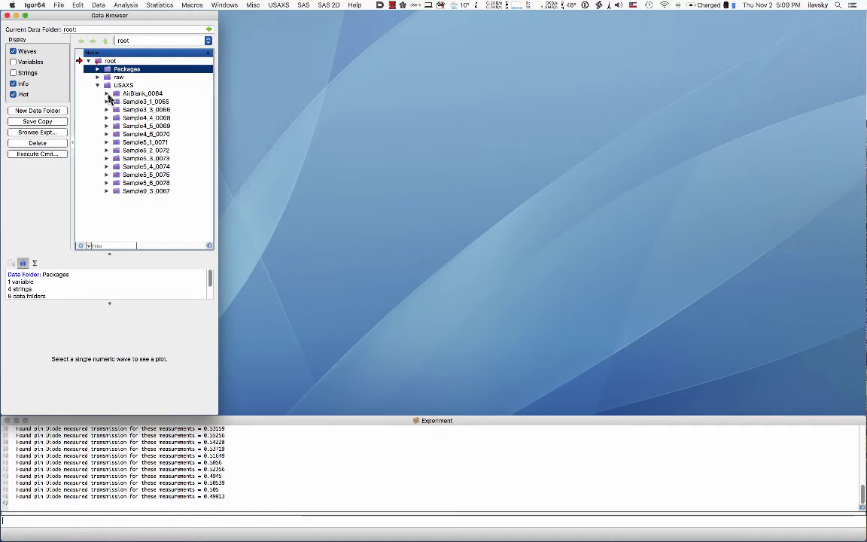
{"action": "left_click", "coordinate": [106, 93]}
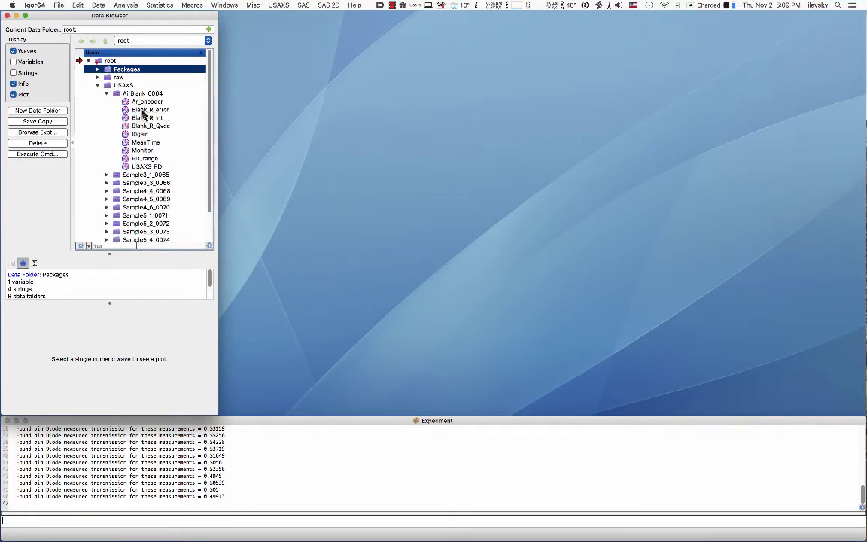
Collapse AirBlank_0064, expand the Sample3_1_0065 folder, and preview its slit-smeared SMR Q, intensity, error and dQ waves.
{"action": "left_click", "coordinate": [106, 94]}
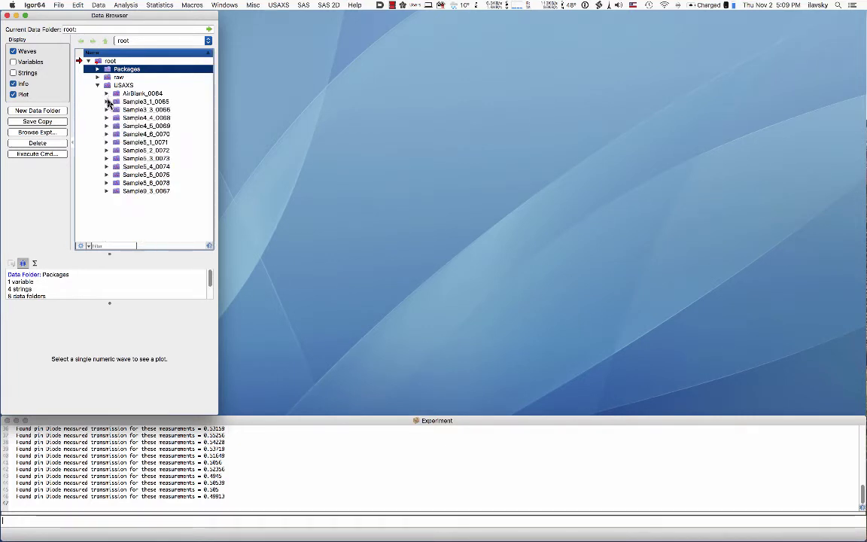
{"action": "left_click", "coordinate": [106, 101]}
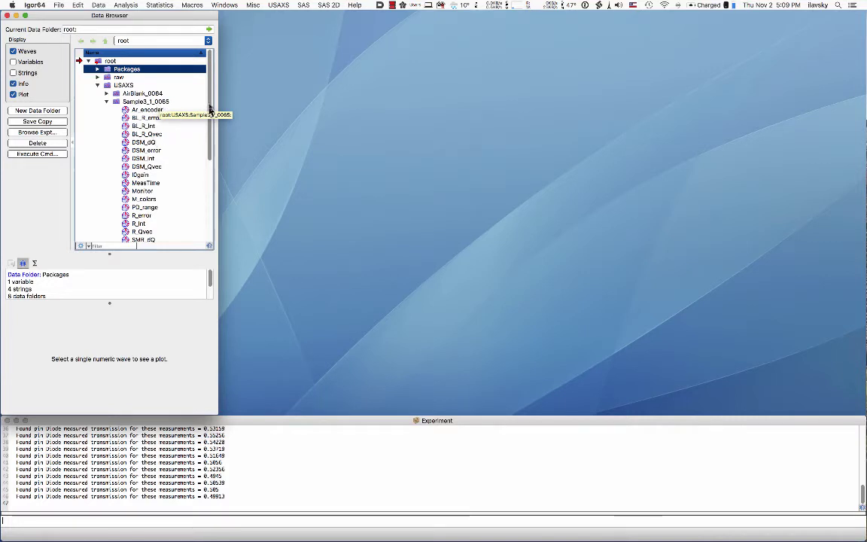
{"action": "scroll", "coordinate": [209, 112], "scroll_direction": "down", "scroll_amount": 1}
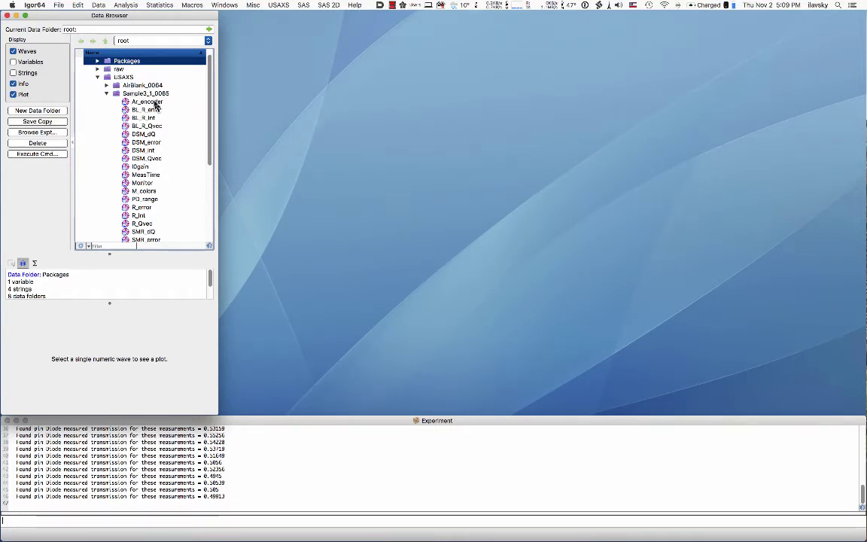
{"action": "left_click_drag", "start_coordinate": [210, 117], "coordinate": [207, 136]}
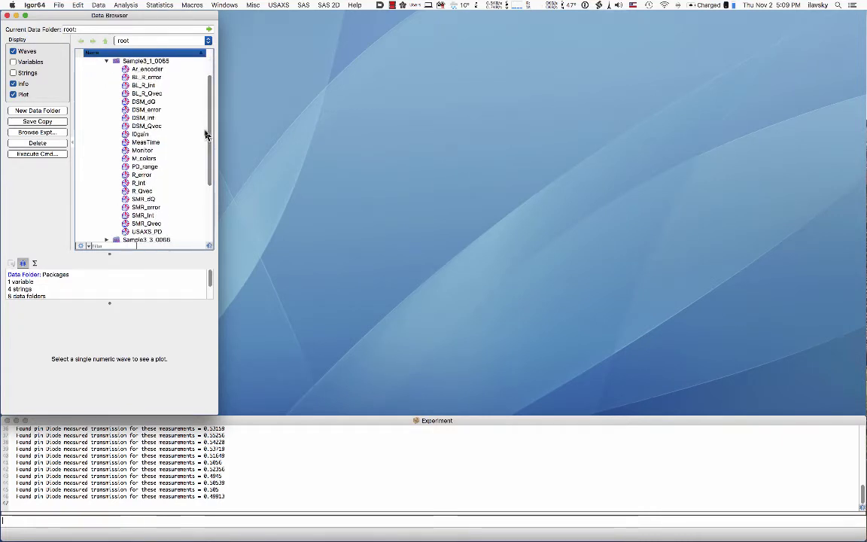
{"action": "left_click", "coordinate": [166, 199]}
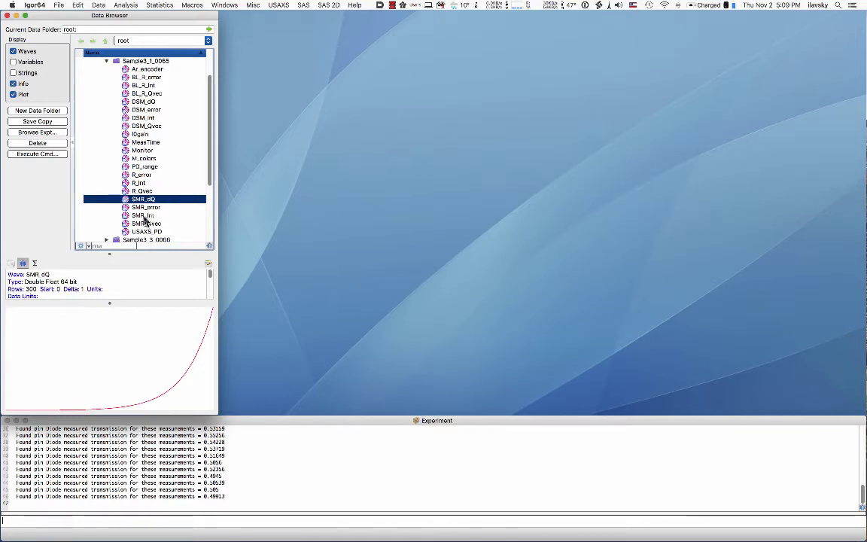
{"action": "left_click", "coordinate": [143, 224]}
{"action": "left_click", "coordinate": [143, 215]}
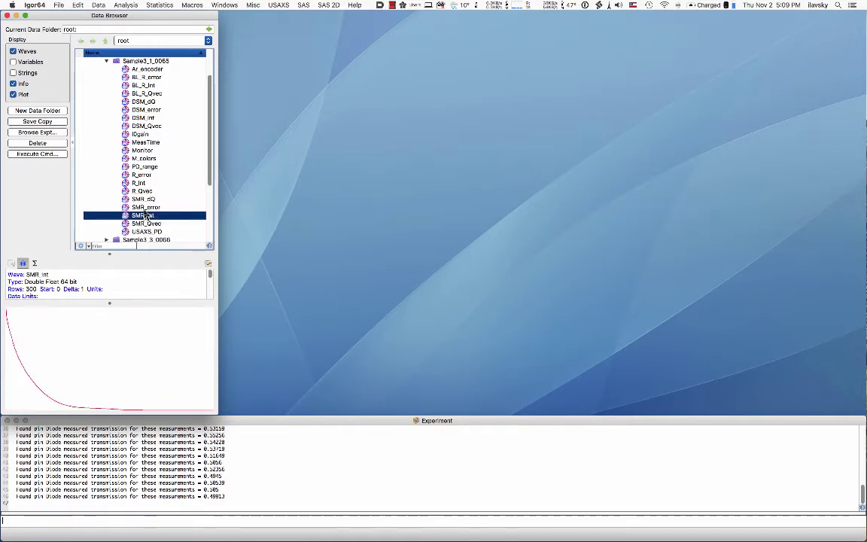
{"action": "left_click", "coordinate": [145, 207]}
{"action": "left_click", "coordinate": [145, 199]}
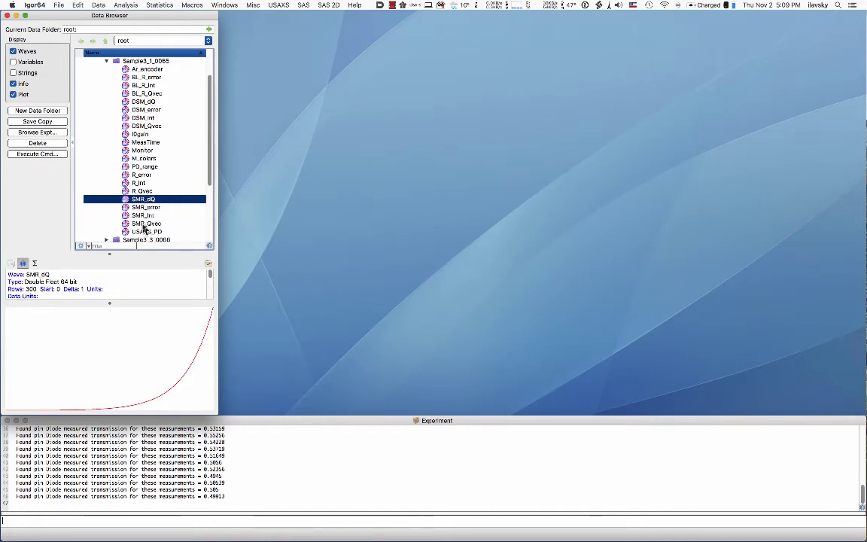
Preview the desmeared DSM_Qvec, DSM_Int, DSM_error and DSM_dQ waves of Sample3_1_0065, and compare with SMR_dQ.
{"action": "left_click", "coordinate": [149, 126]}
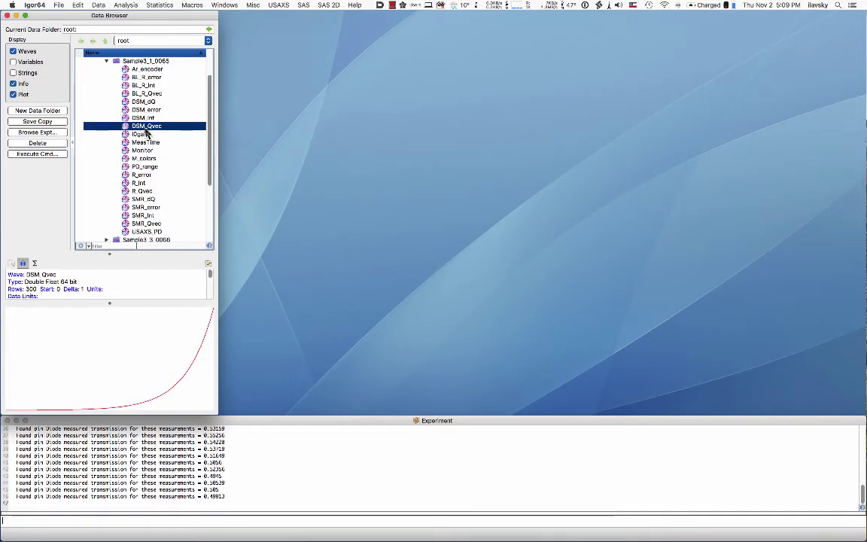
{"action": "left_click", "coordinate": [147, 119]}
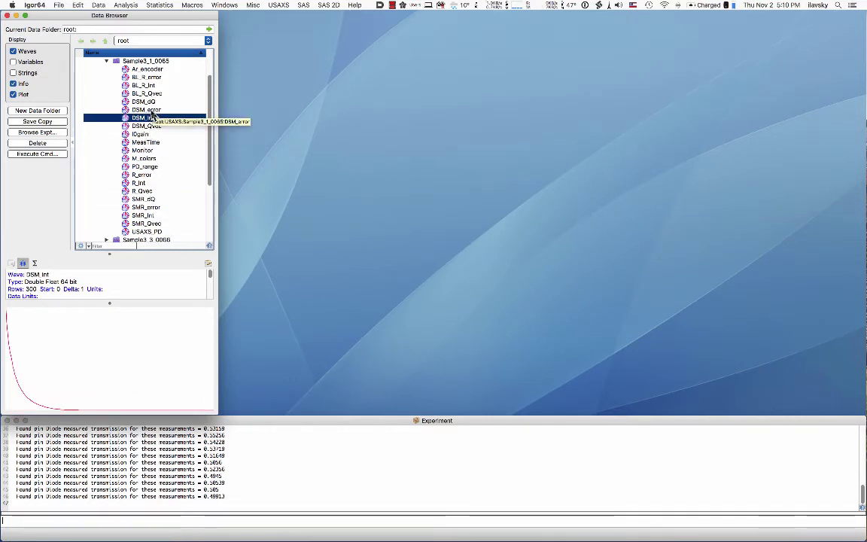
{"action": "left_click", "coordinate": [150, 111]}
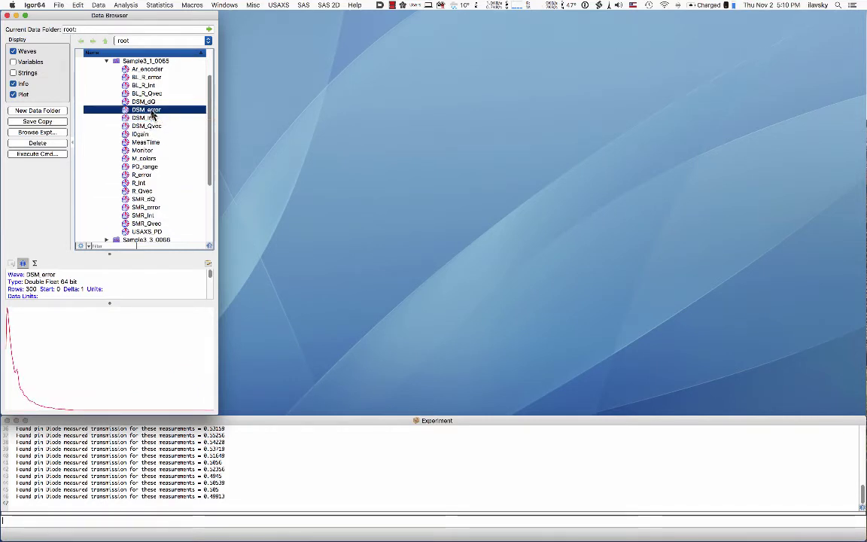
{"action": "left_click", "coordinate": [153, 103]}
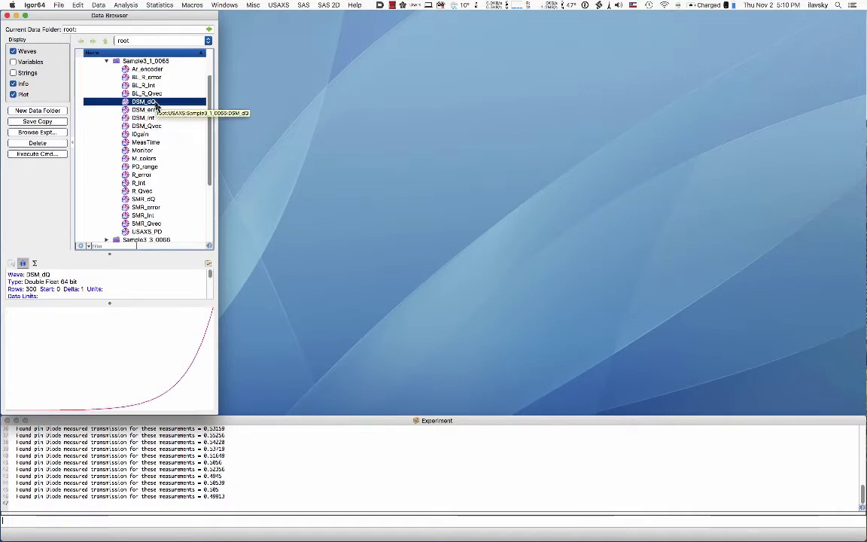
{"action": "left_click", "coordinate": [149, 200]}
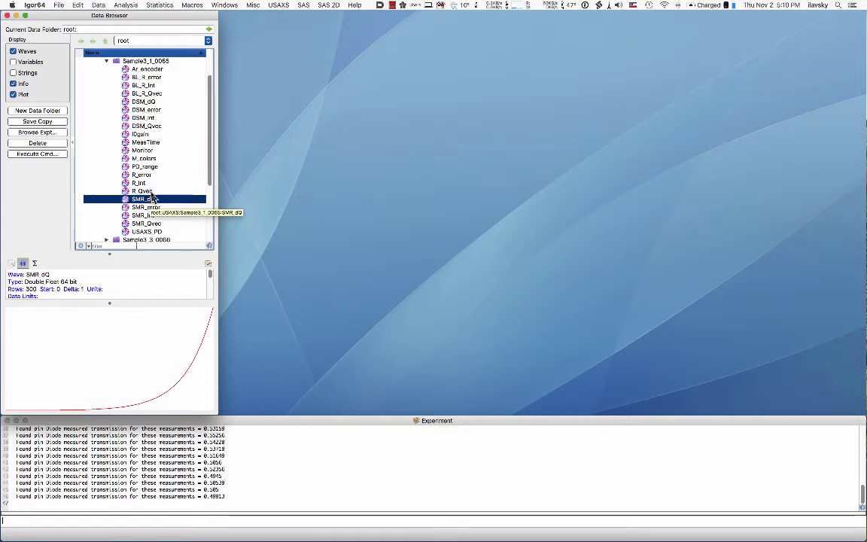
Collapse Sample3_1_0065, check the waves stored in the Sample4_6_0070 folder, and collapse it again.
{"action": "left_click", "coordinate": [107, 61]}
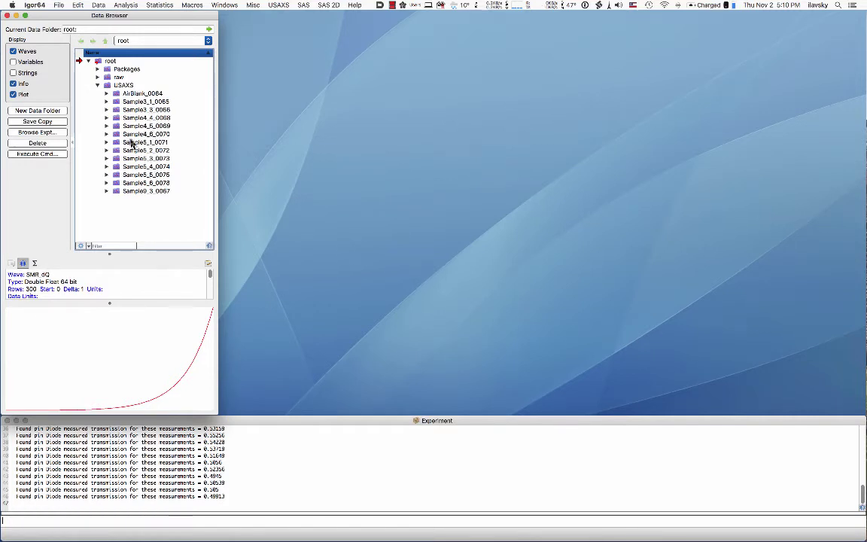
{"action": "left_click", "coordinate": [106, 134]}
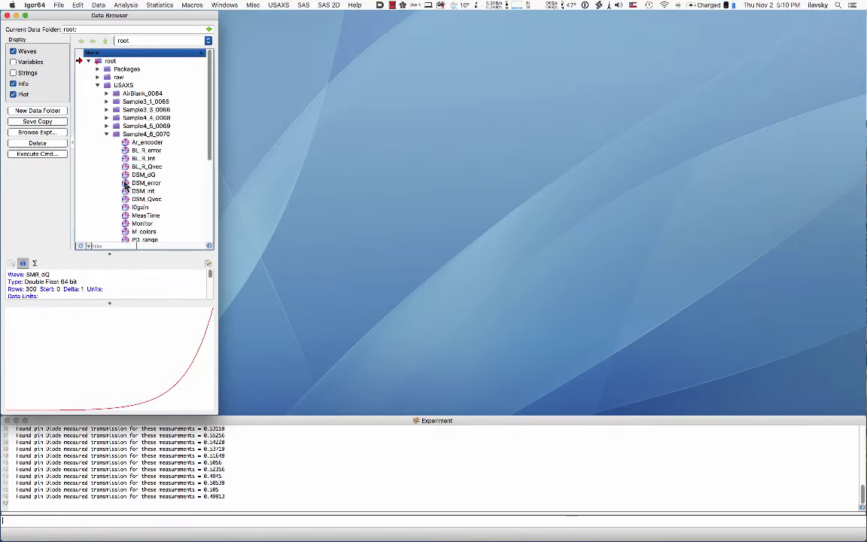
{"action": "left_click", "coordinate": [106, 134]}
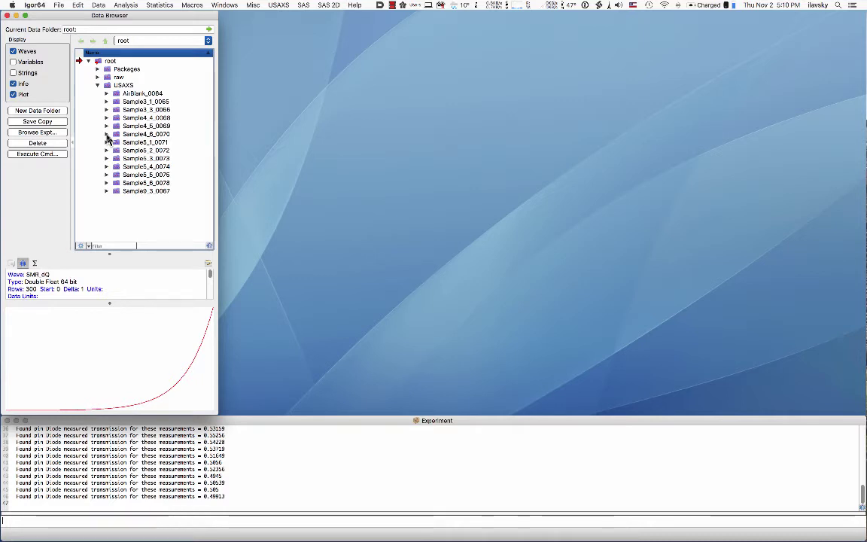
Load the 9IDC or 15IDD USAXS-SAXS-WAXS instrument configuration for 2D data and move its configuration panel clear of the Data Browser.
{"action": "left_click", "coordinate": [331, 5]}
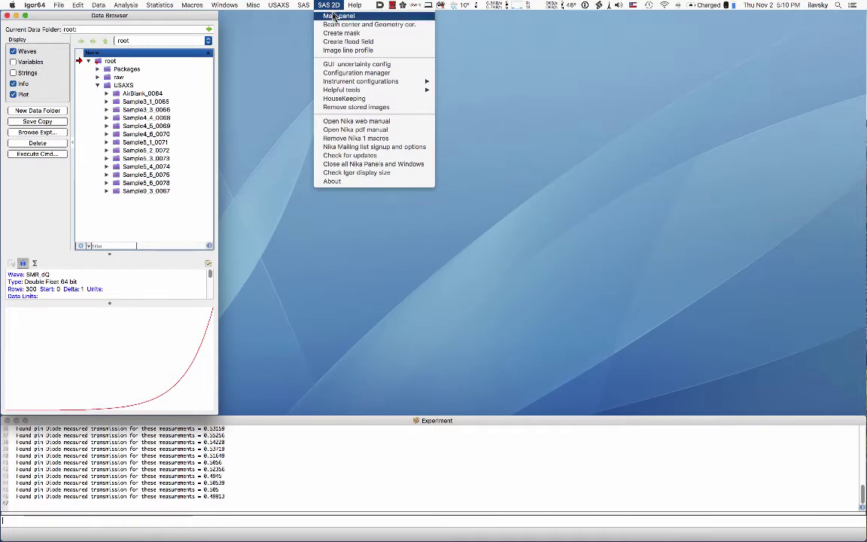
{"action": "mouse_move", "coordinate": [339, 83]}
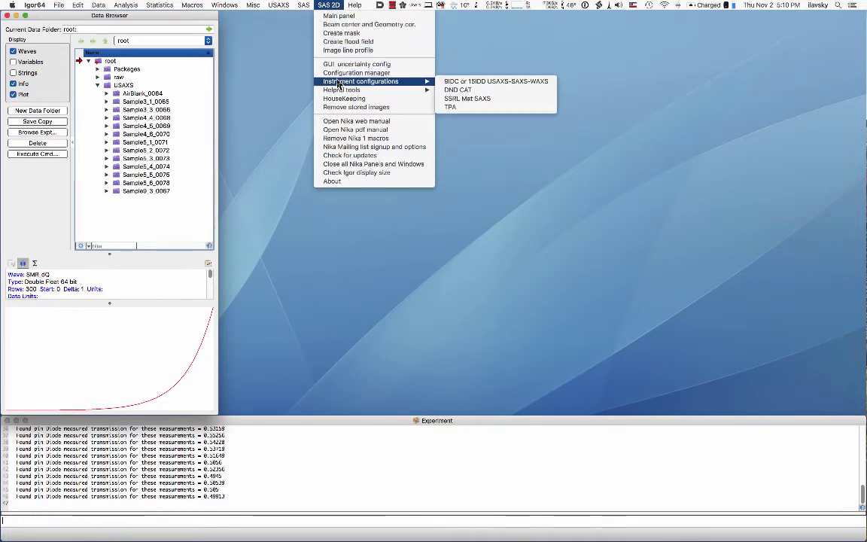
{"action": "left_click", "coordinate": [460, 83]}
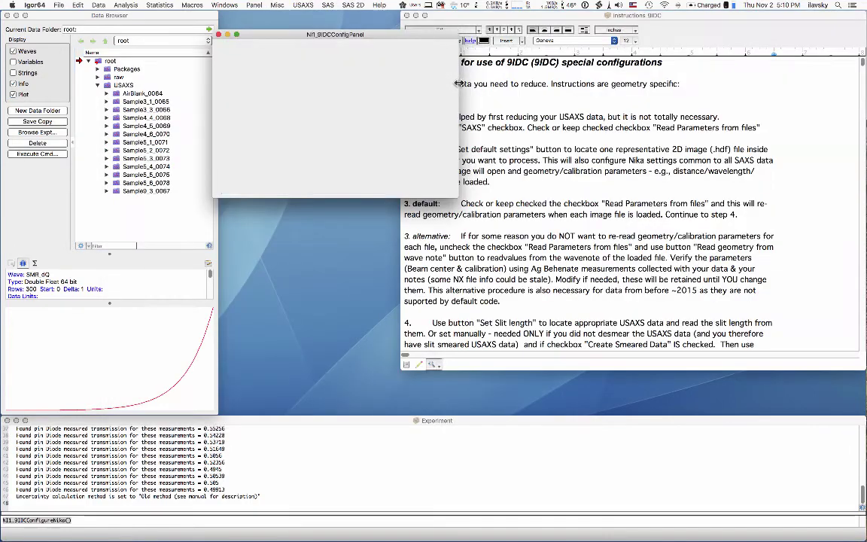
{"action": "left_click_drag", "start_coordinate": [356, 35], "coordinate": [570, 22]}
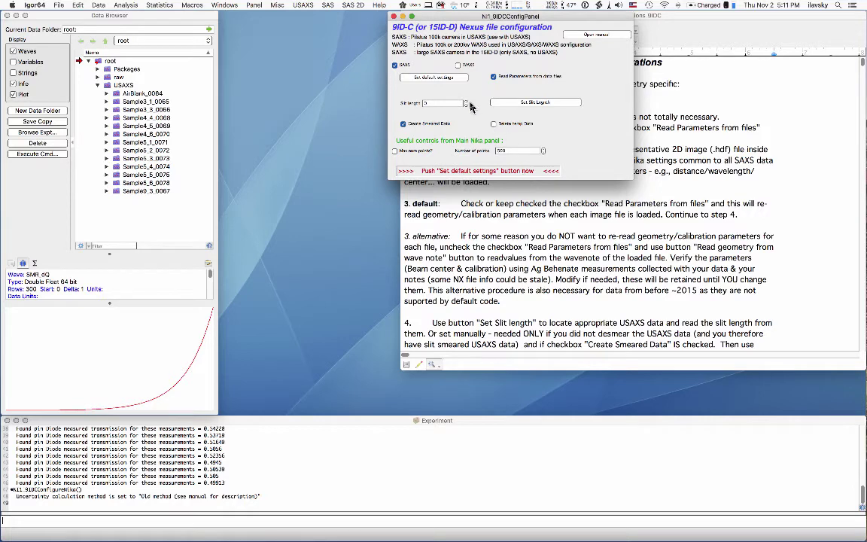
Apply the default SAXS settings using Sample4_6_0070.hdf from the Test_saxs folder as the representative image.
{"action": "left_click", "coordinate": [450, 79]}
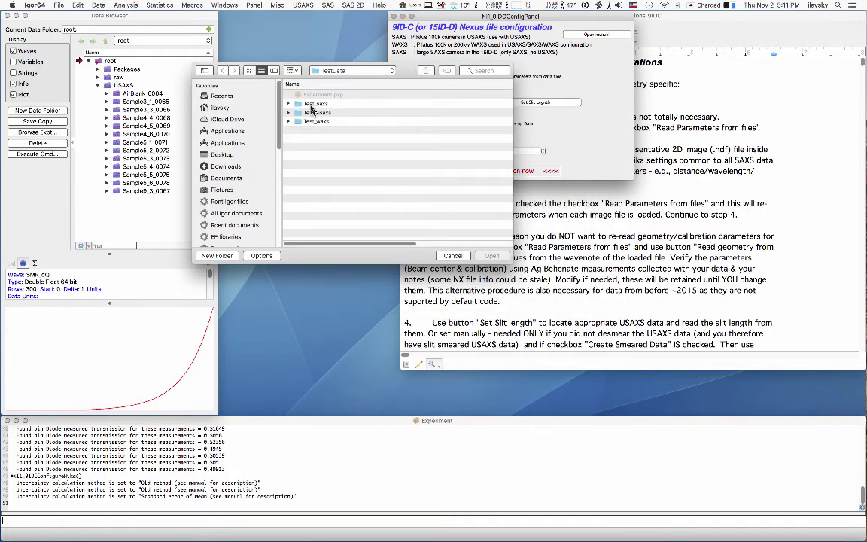
{"action": "left_click", "coordinate": [289, 105]}
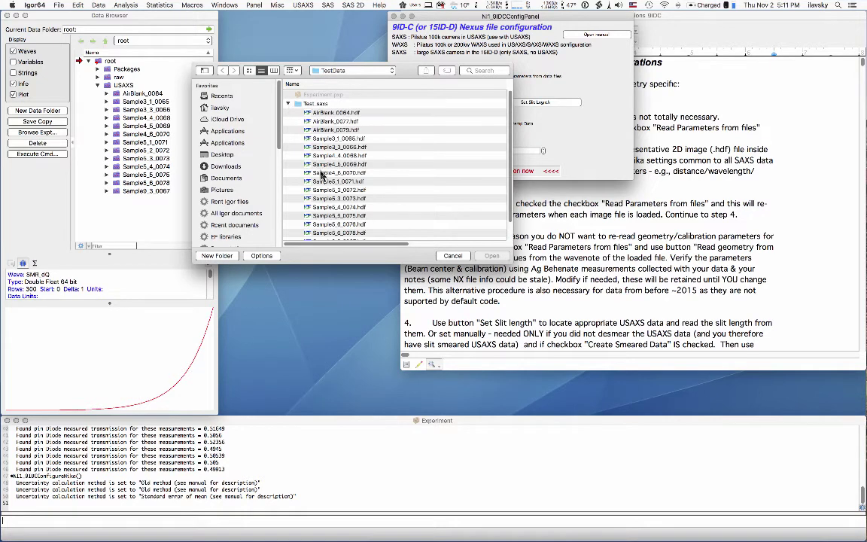
{"action": "left_click", "coordinate": [347, 173]}
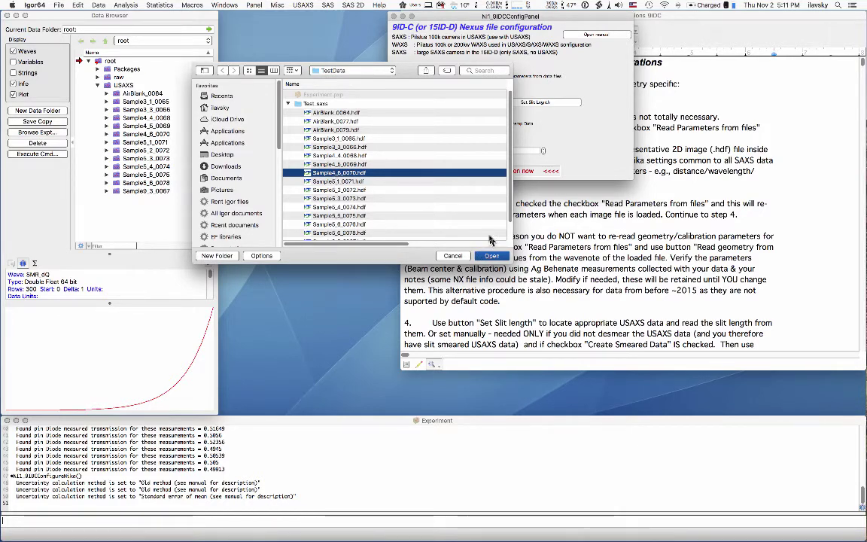
{"action": "left_click", "coordinate": [491, 256]}
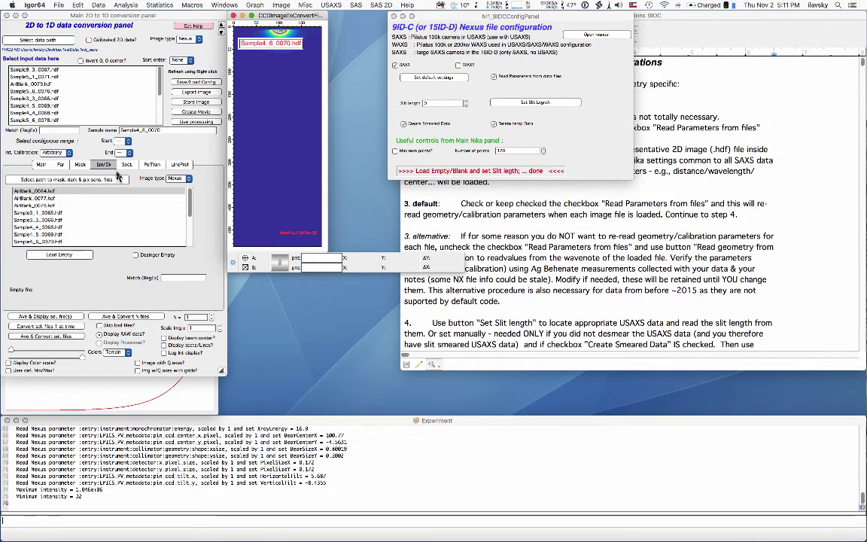
Load AirBlank_0064.hdf as the empty image and set the slit length from the USAXS folder Sample4_5_0069.
{"action": "left_click", "coordinate": [49, 198]}
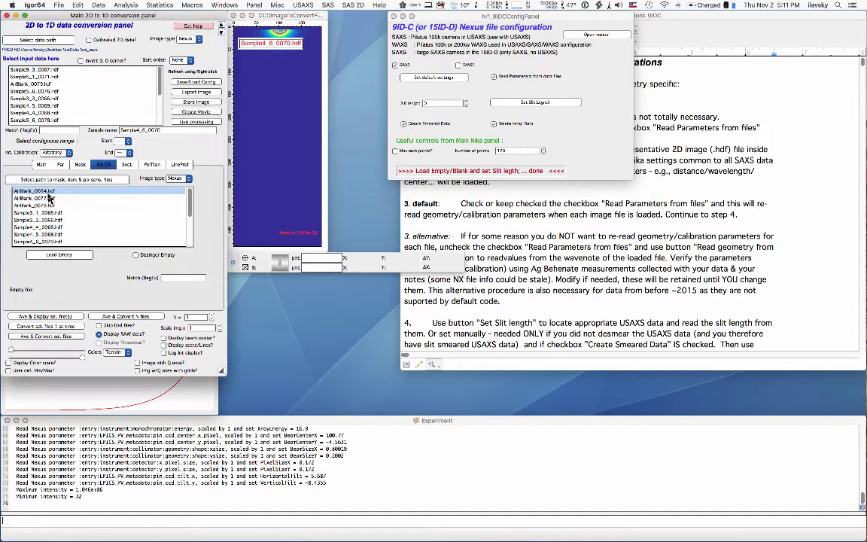
{"action": "left_click", "coordinate": [54, 255]}
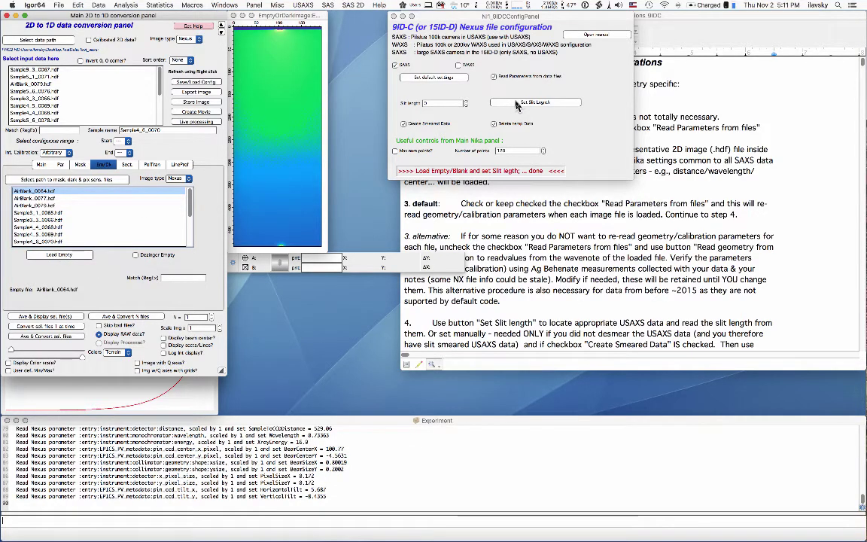
{"action": "left_click", "coordinate": [517, 103]}
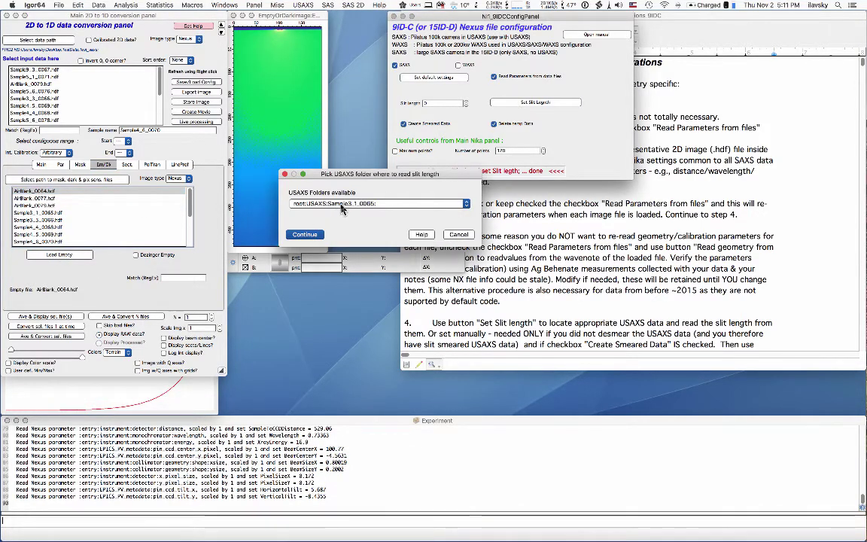
{"action": "left_click", "coordinate": [340, 204]}
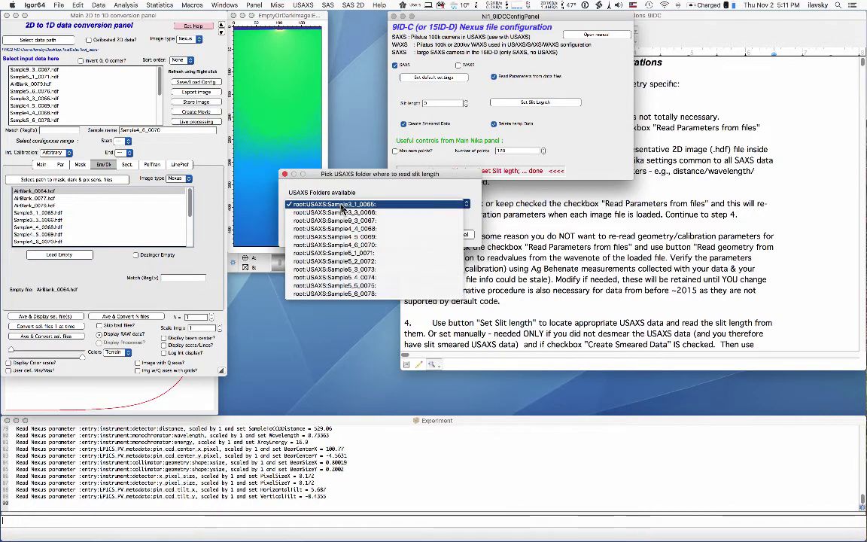
{"action": "left_click", "coordinate": [320, 235]}
{"action": "left_click", "coordinate": [319, 234]}
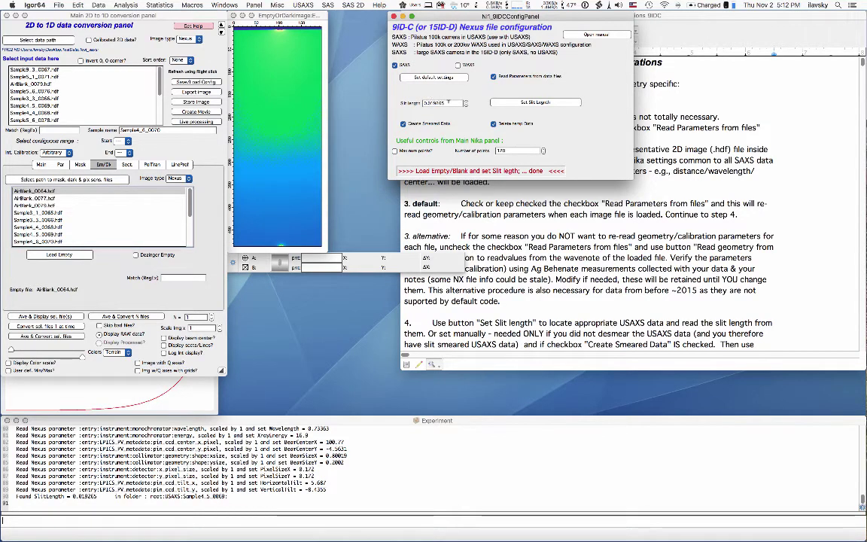
Review the slit length, number of points, main geometry settings, and the sample thickness and transmission lookup functions.
{"action": "left_click_drag", "start_coordinate": [448, 102], "coordinate": [420, 106]}
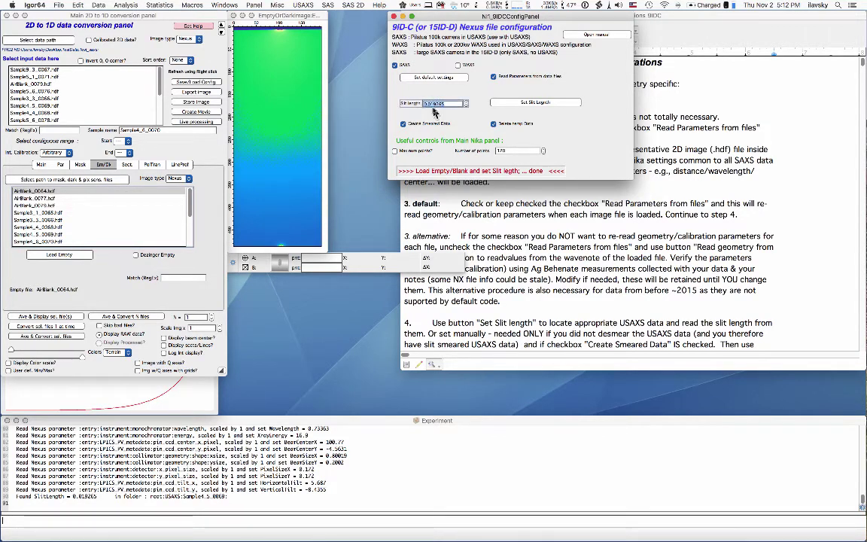
{"action": "key", "text": "Return"}
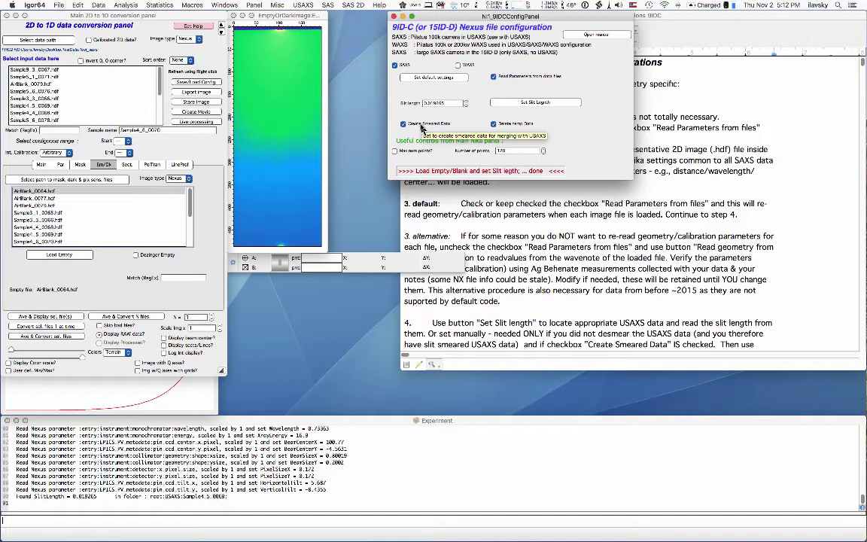
{"action": "left_click", "coordinate": [517, 150]}
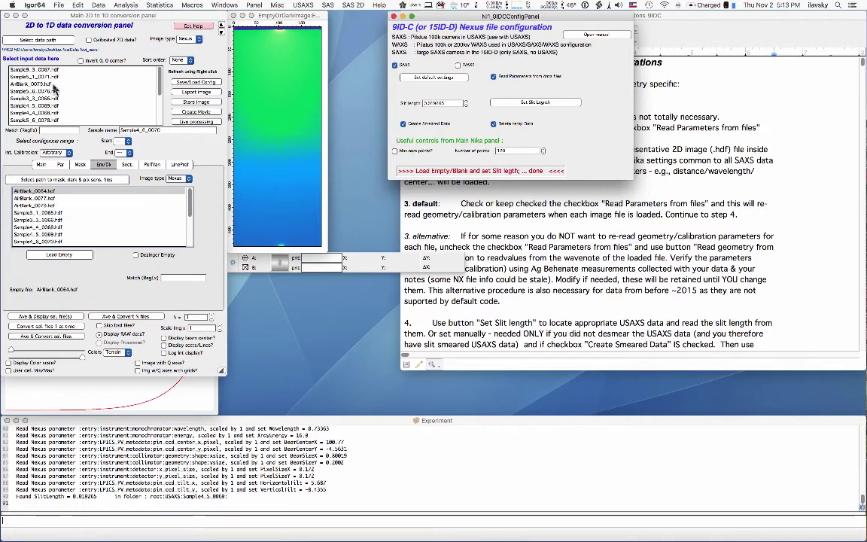
{"action": "left_click", "coordinate": [41, 164]}
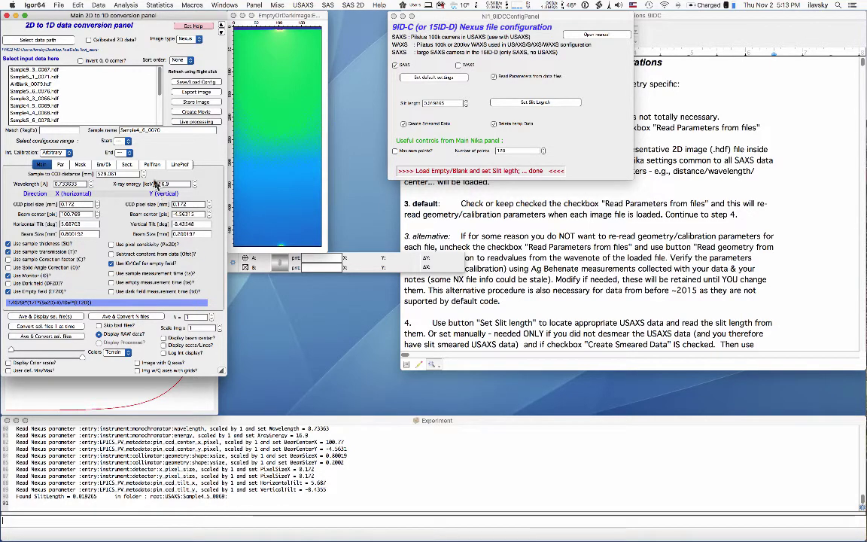
{"action": "left_click", "coordinate": [61, 164]}
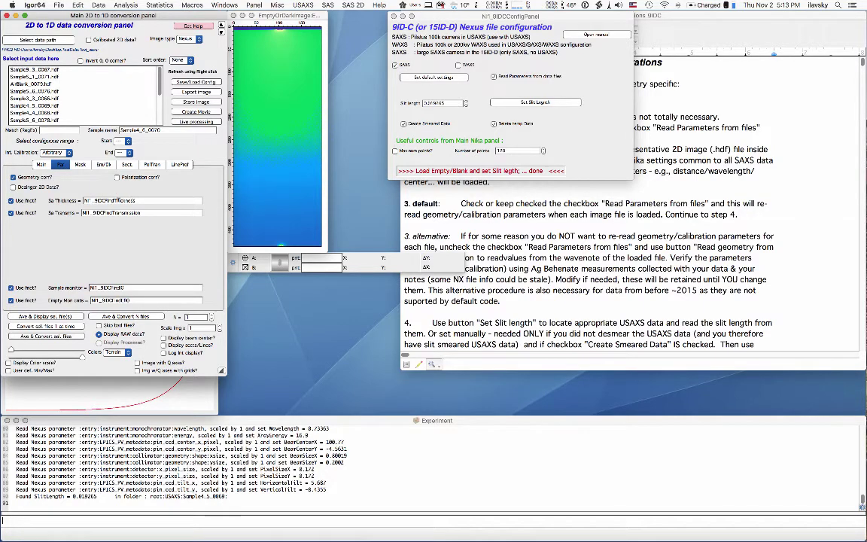
{"action": "left_click", "coordinate": [116, 200]}
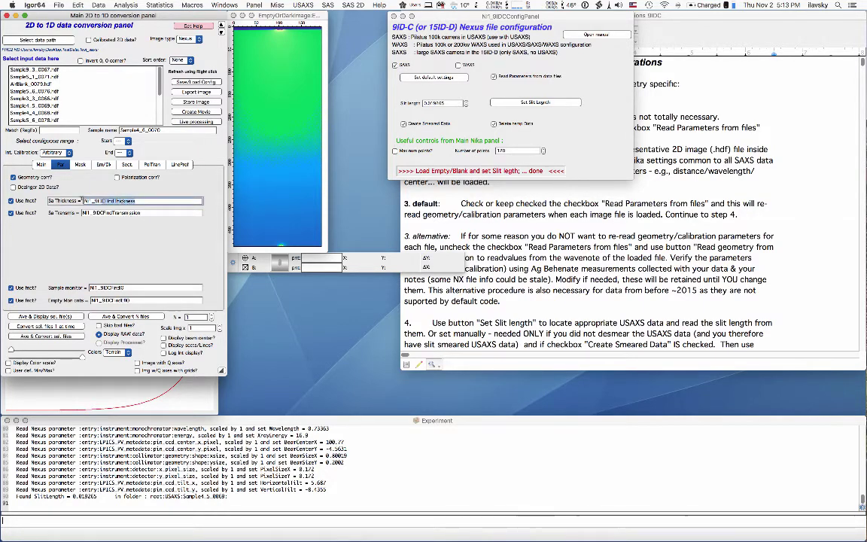
{"action": "left_click", "coordinate": [68, 217]}
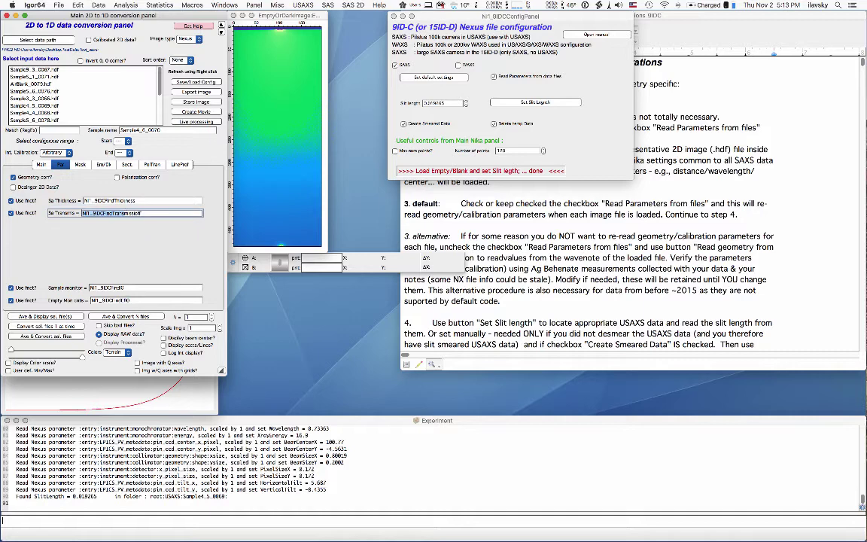
Review the sample monitor and empty monitor lookup functions, and return to the main geometry settings.
{"action": "key", "text": "Tab"}
{"action": "left_click", "coordinate": [72, 301]}
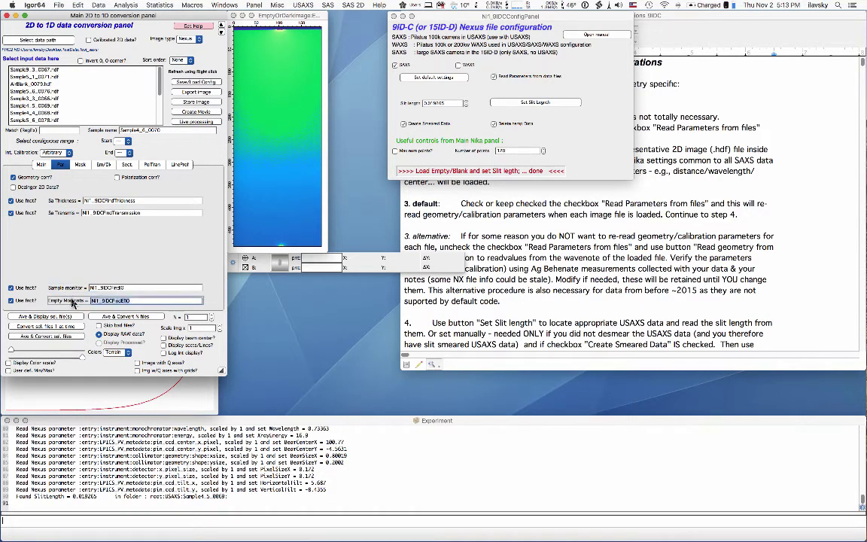
{"action": "left_click", "coordinate": [103, 240]}
{"action": "left_click", "coordinate": [43, 165]}
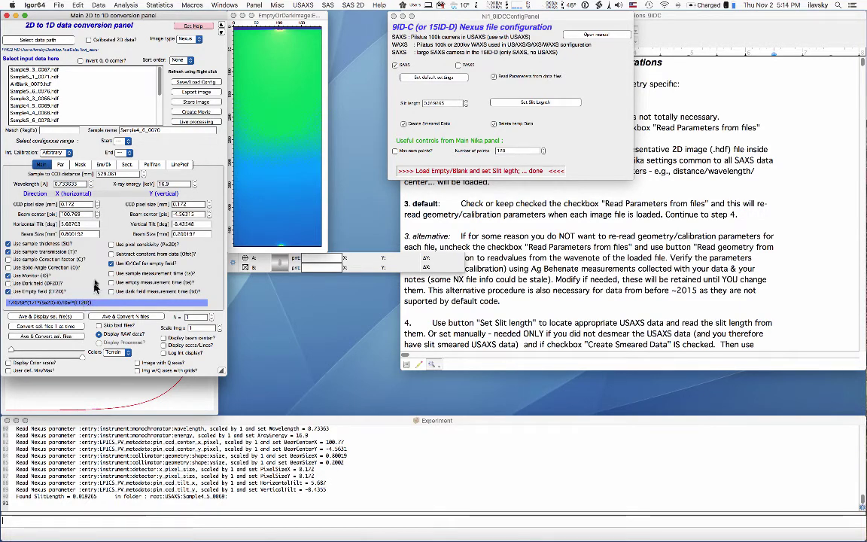
Sort the SAXS images by _001 and convert Sample3_1_0065 through Sample5_5_0075 plus Sample5_6_0078 one at a time, moving the lineout plot clear.
{"action": "left_click", "coordinate": [173, 60]}
{"action": "left_click", "coordinate": [184, 89]}
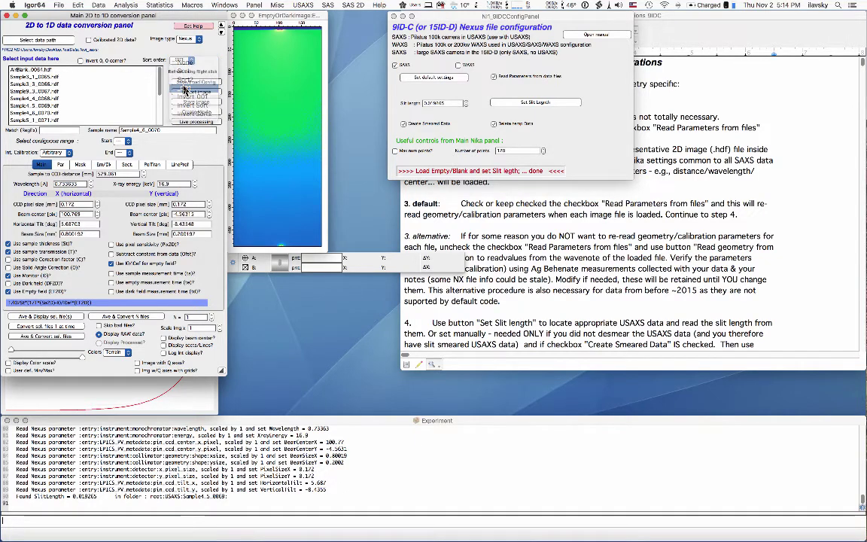
{"action": "scroll", "coordinate": [68, 108], "scroll_direction": "down", "scroll_amount": 5}
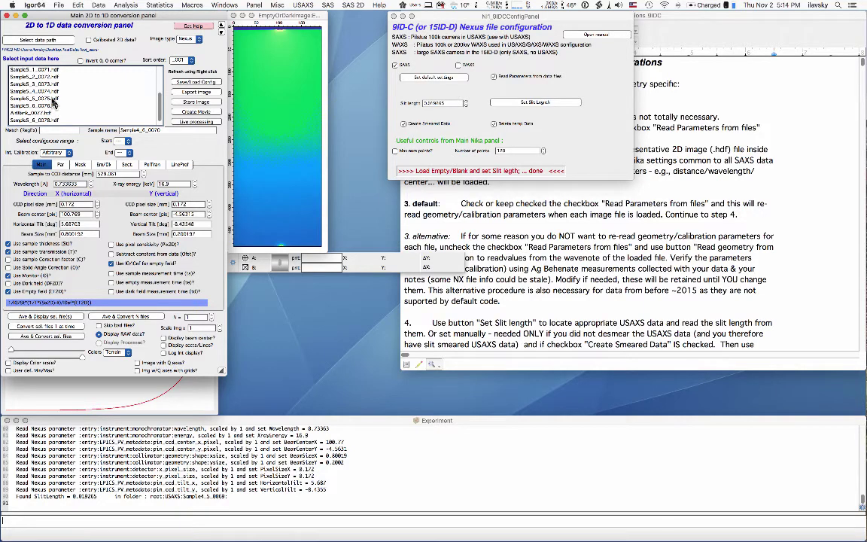
{"action": "left_click", "coordinate": [54, 100], "text": "shift"}
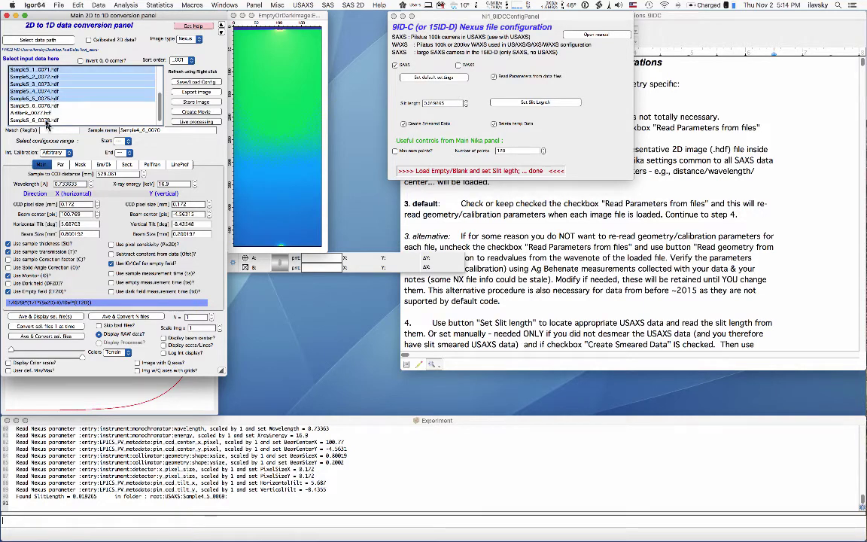
{"action": "left_click", "coordinate": [43, 120], "text": "super"}
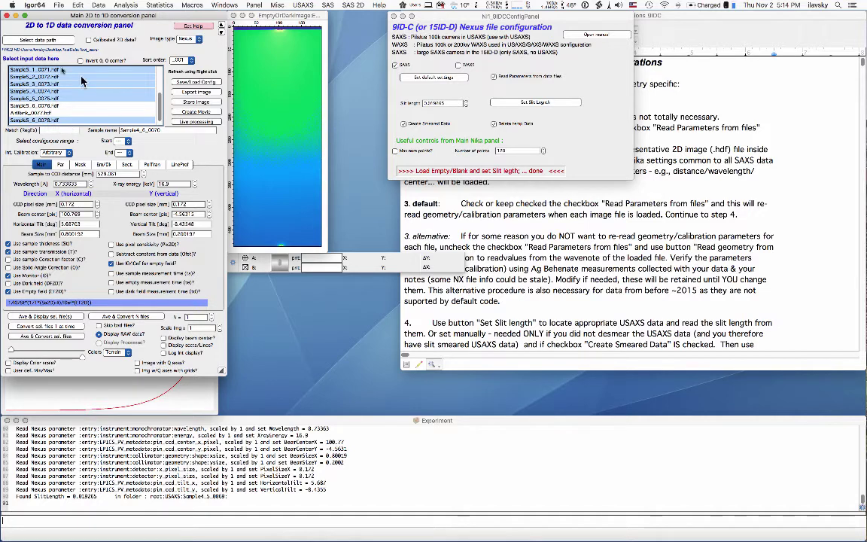
{"action": "left_click", "coordinate": [57, 328]}
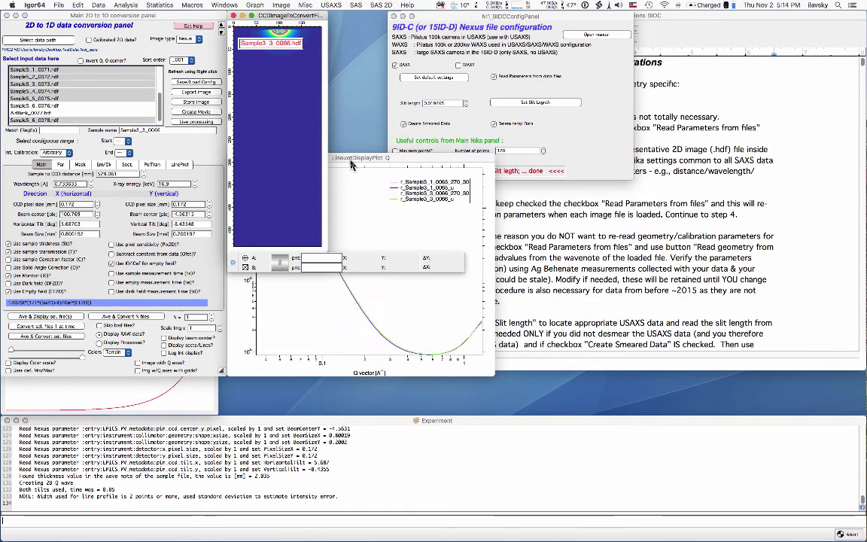
{"action": "left_click_drag", "start_coordinate": [356, 162], "coordinate": [466, 194]}
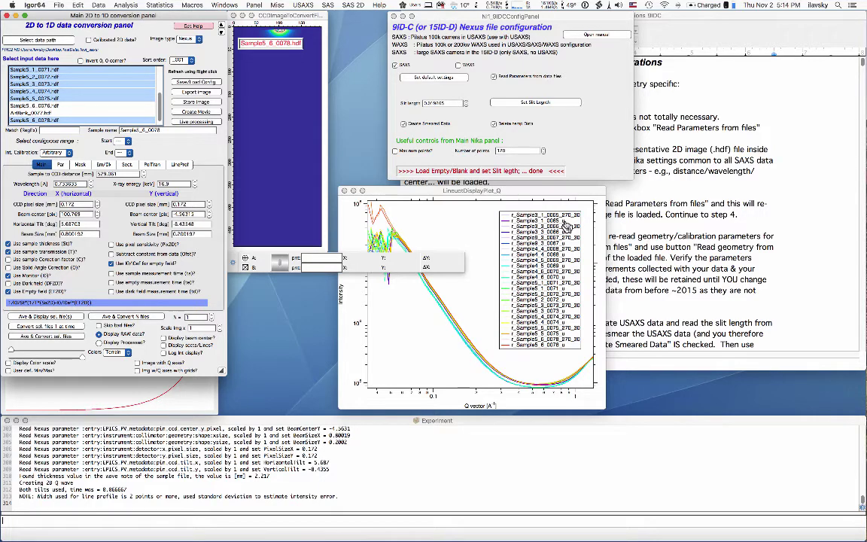
Examine the low-Q region of the reduced SAXS curves in the lineout plot and close the plot.
{"action": "left_click", "coordinate": [407, 263]}
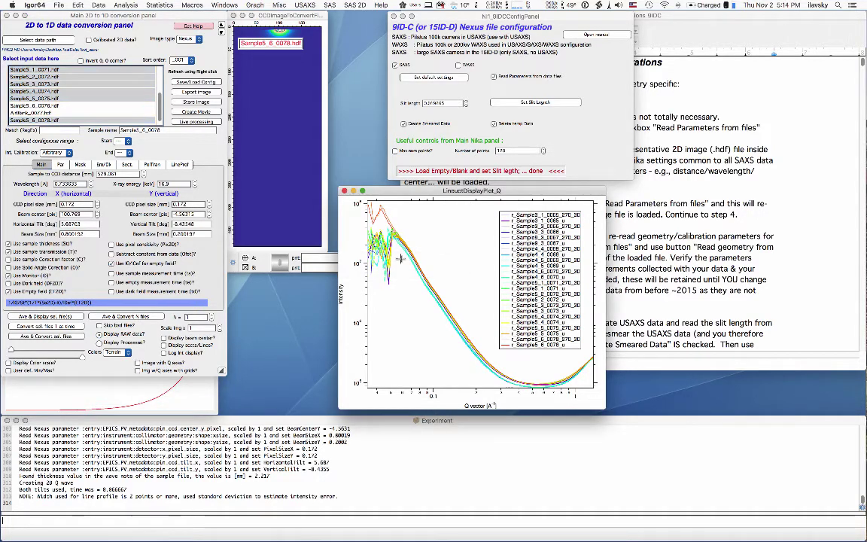
{"action": "left_click_drag", "start_coordinate": [384, 223], "coordinate": [363, 209]}
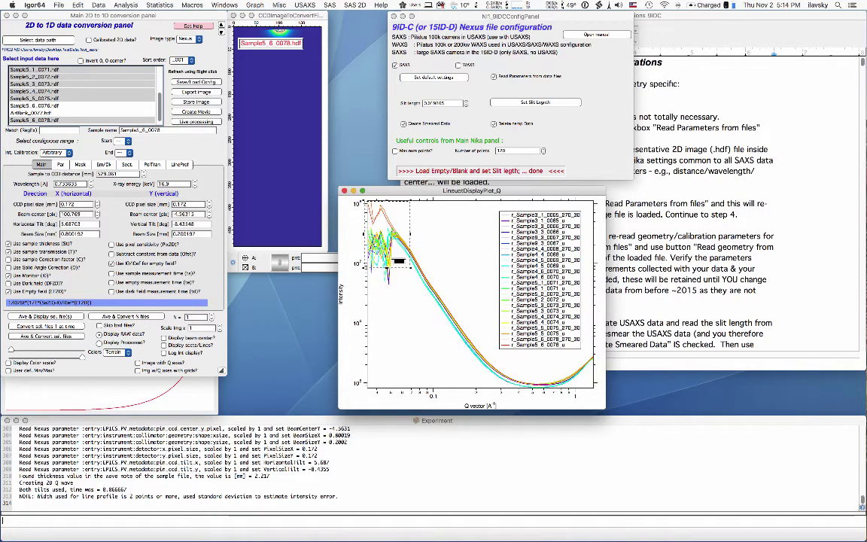
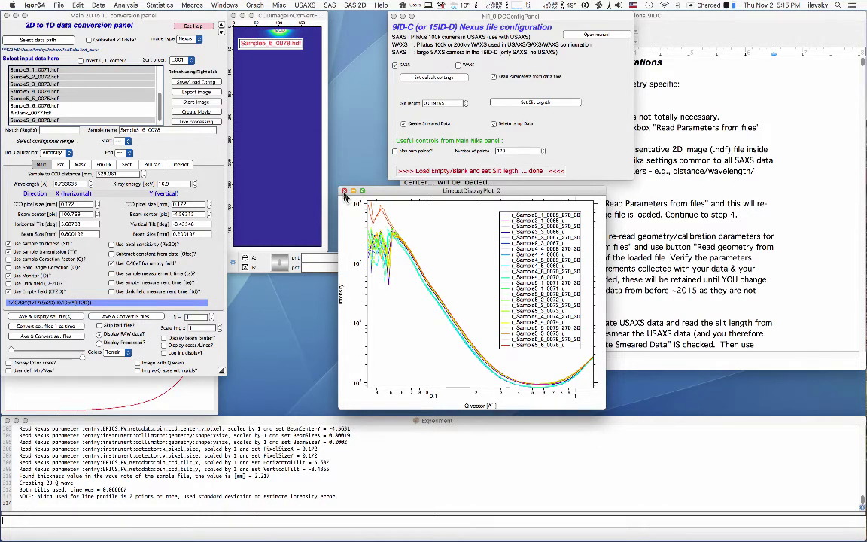
{"action": "left_click", "coordinate": [344, 191]}
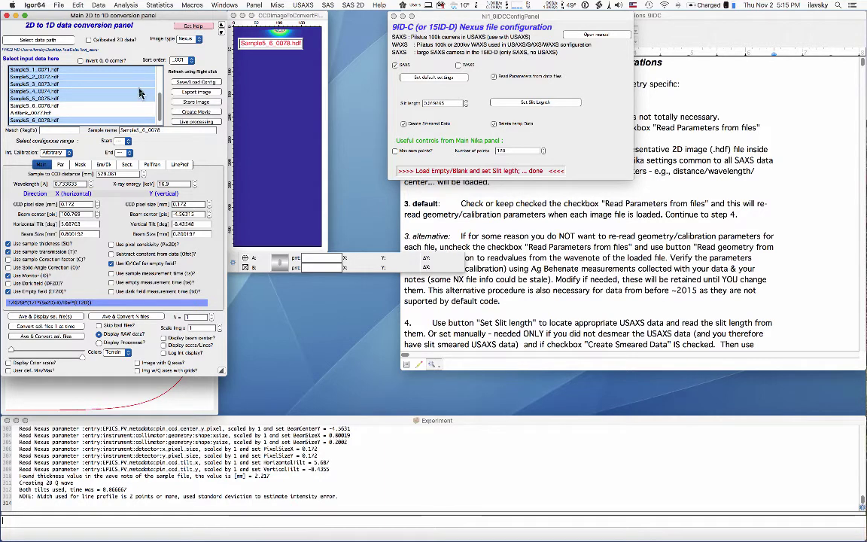
Switch the Nexus configuration to WAXS and apply its default settings using Sample4_6_0070.hdf from the Test_waxs folder as the representative image.
{"action": "left_click", "coordinate": [486, 66]}
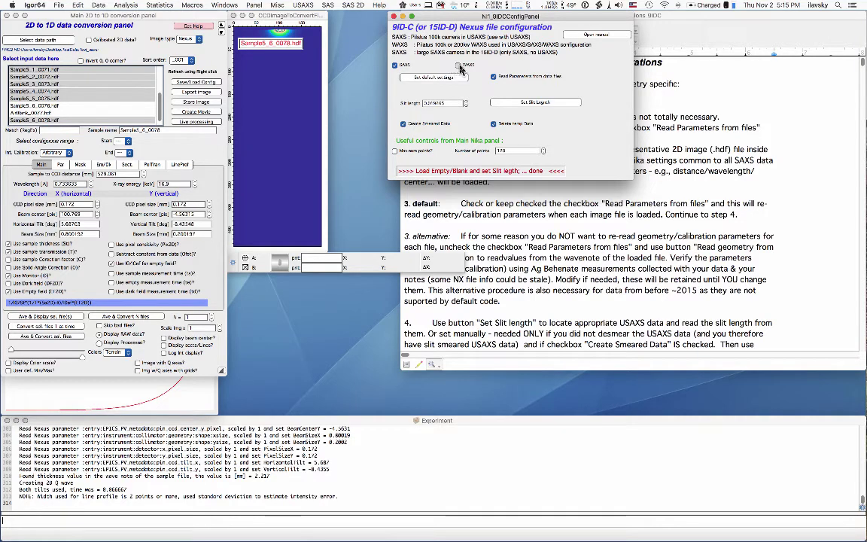
{"action": "left_click", "coordinate": [458, 66]}
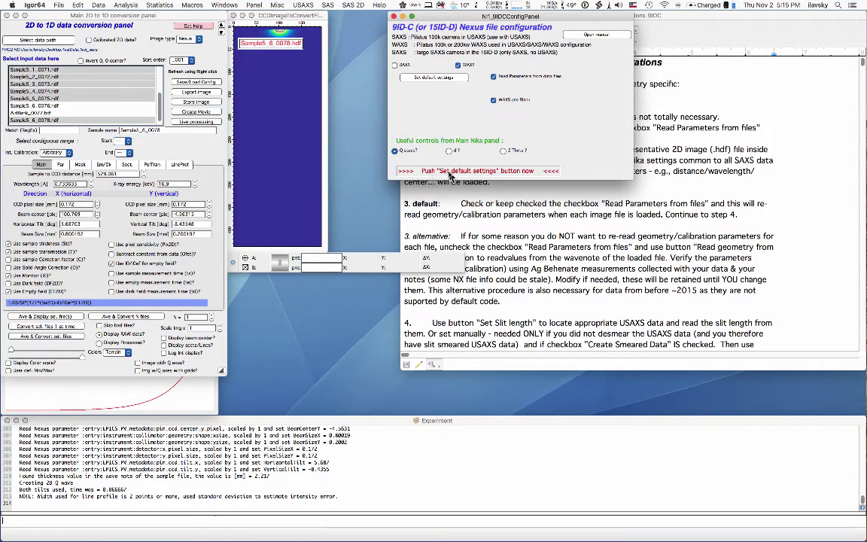
{"action": "left_click", "coordinate": [433, 77]}
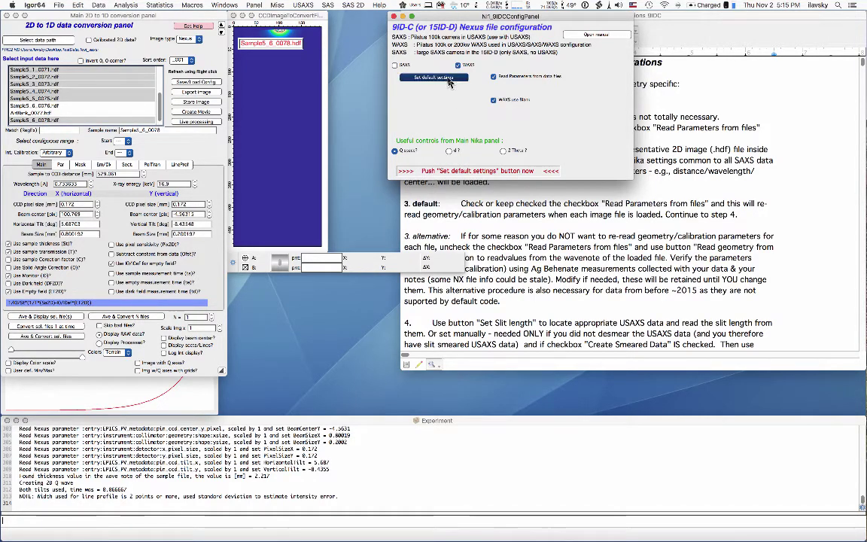
{"action": "left_click", "coordinate": [428, 104]}
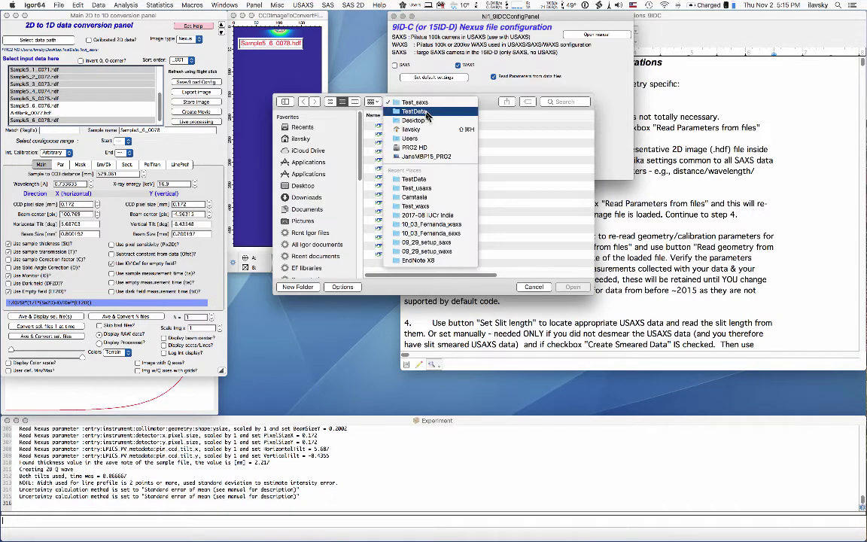
{"action": "left_click", "coordinate": [424, 113]}
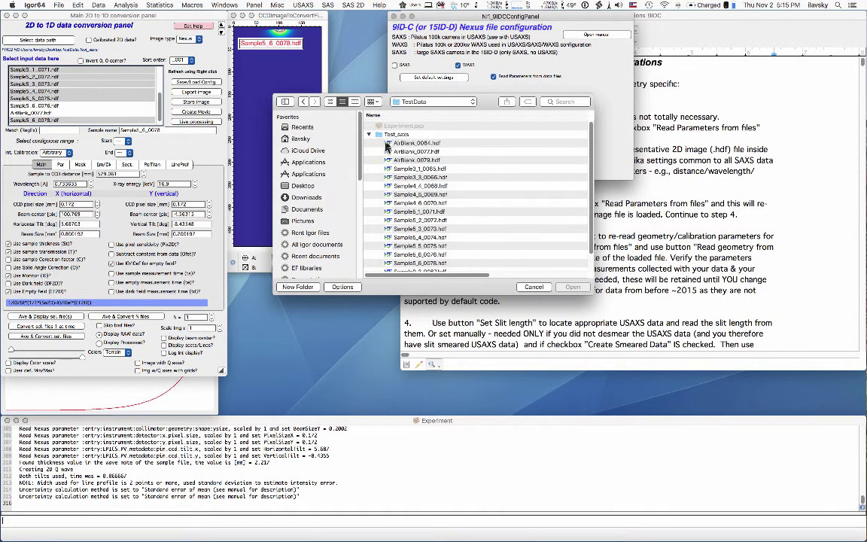
{"action": "left_click", "coordinate": [369, 134]}
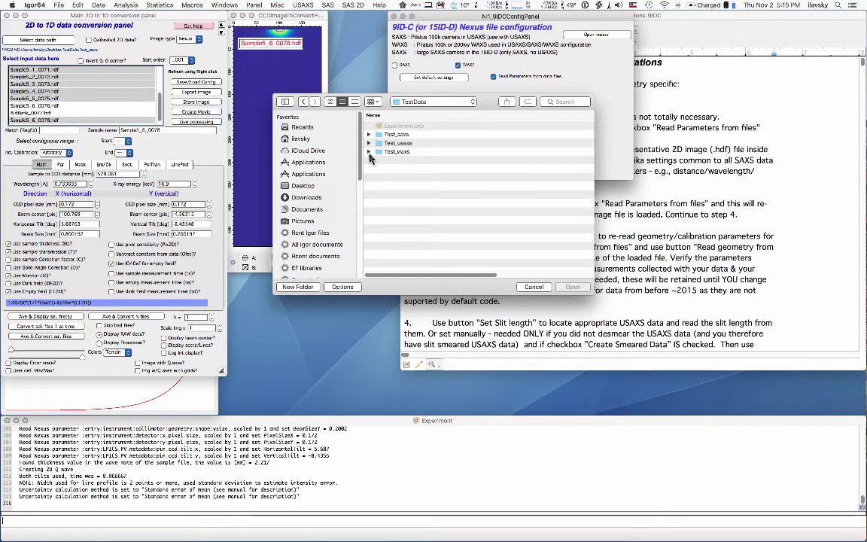
{"action": "left_click", "coordinate": [369, 153]}
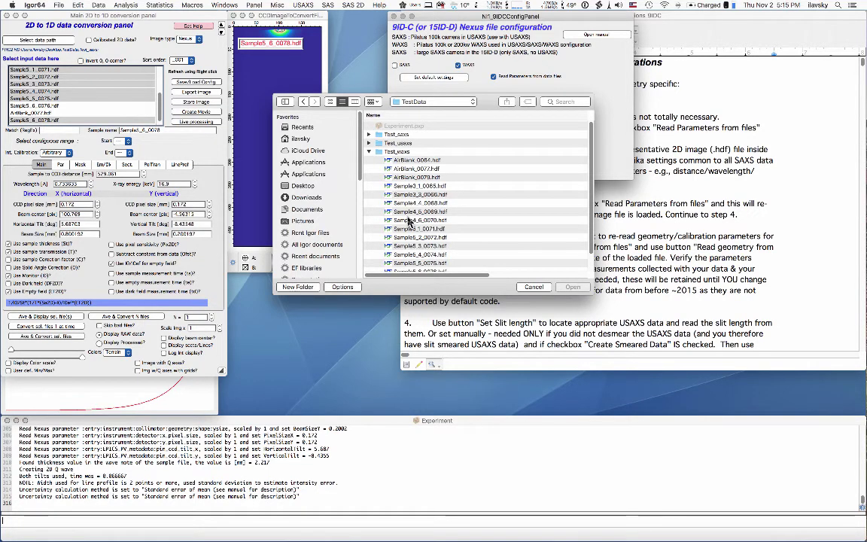
{"action": "double_click", "coordinate": [409, 220]}
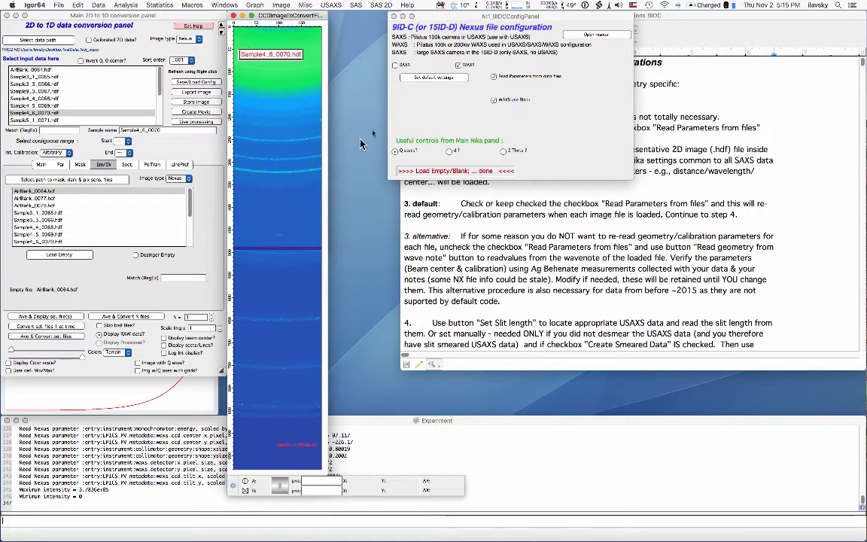
Load AirBlank_0064.hdf as the empty image for the WAXS data.
{"action": "left_click", "coordinate": [398, 107]}
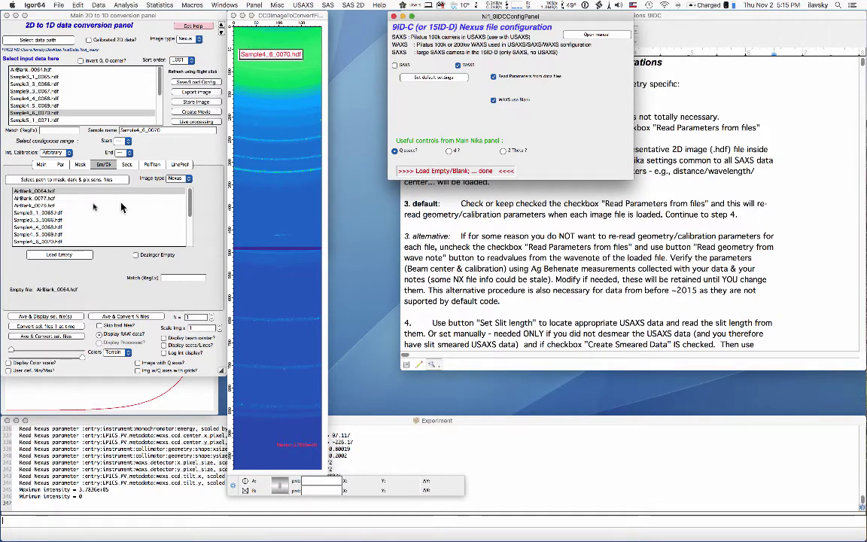
{"action": "left_click", "coordinate": [47, 198]}
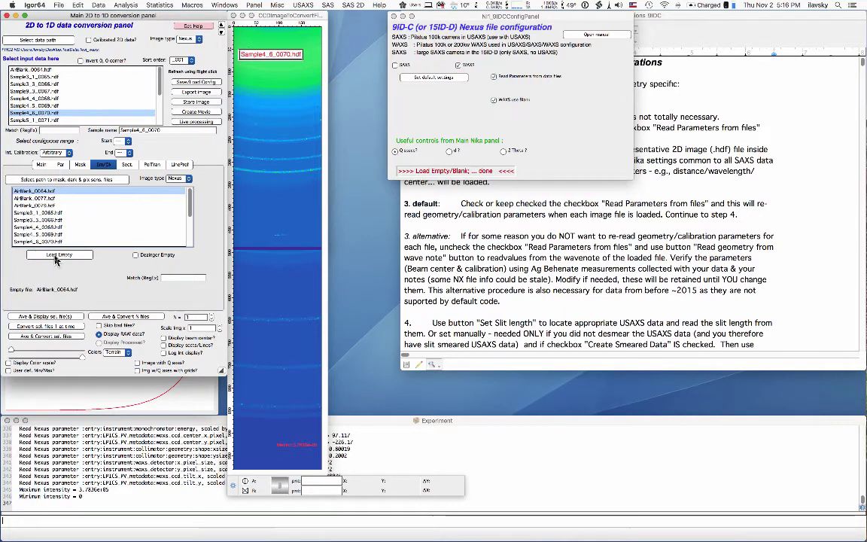
{"action": "left_click", "coordinate": [55, 255]}
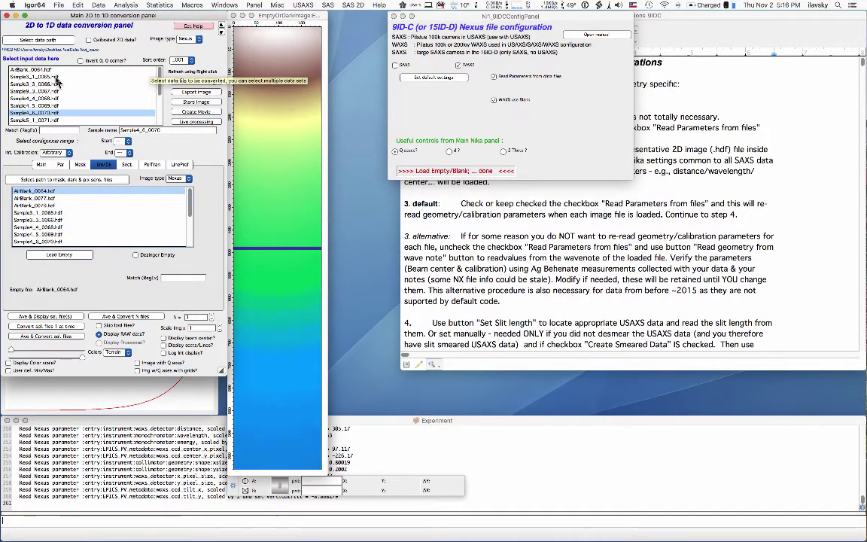
Convert the WAXS images Sample3_1_0065 through Sample5_6_0076 one at a time and move the lineout plot aside.
{"action": "left_click", "coordinate": [114, 78]}
{"action": "scroll", "coordinate": [160, 90], "scroll_direction": "down", "scroll_amount": 3}
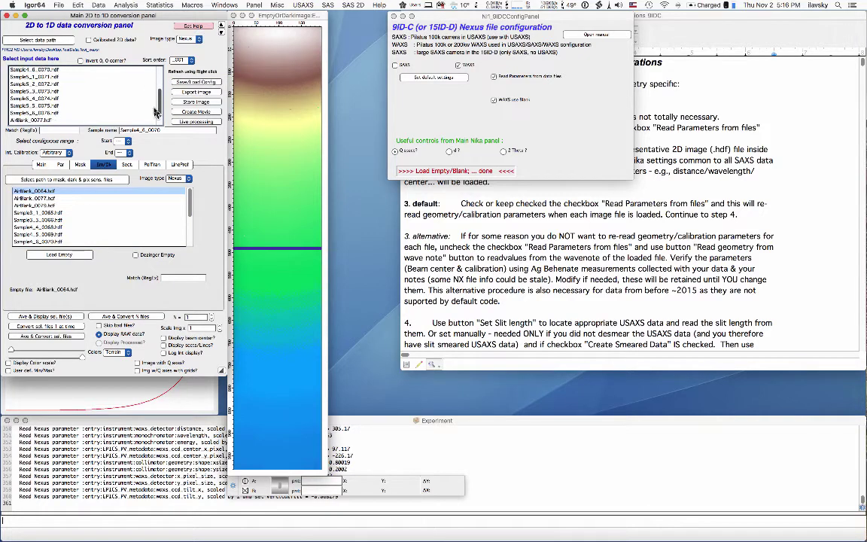
{"action": "left_click", "coordinate": [47, 113], "text": "shift"}
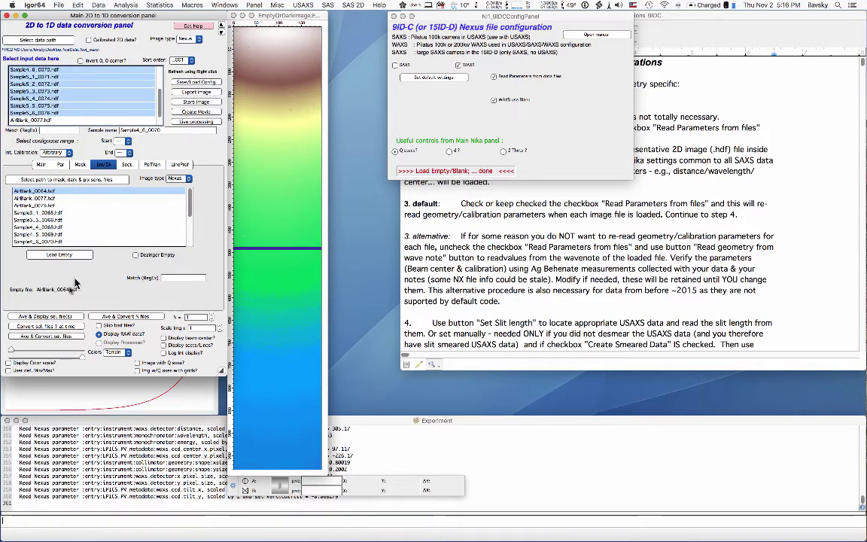
{"action": "left_click", "coordinate": [47, 326]}
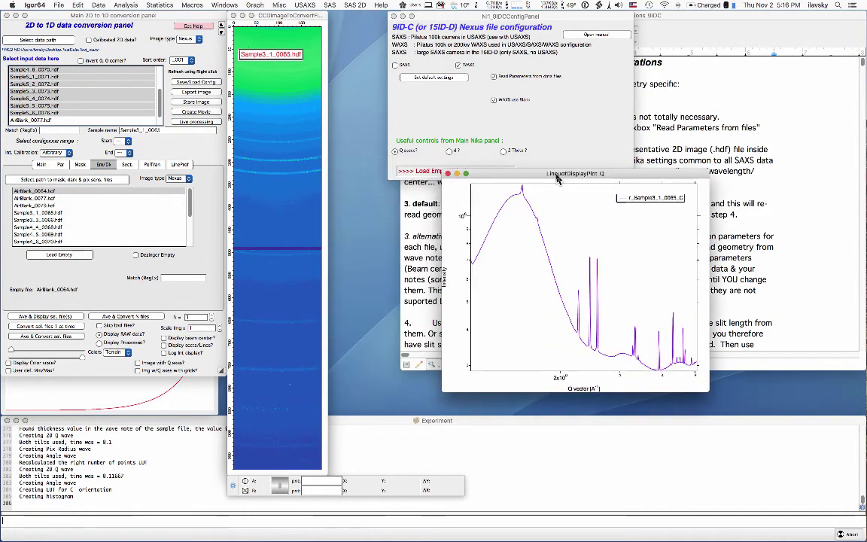
{"action": "left_click_drag", "start_coordinate": [510, 163], "coordinate": [556, 178]}
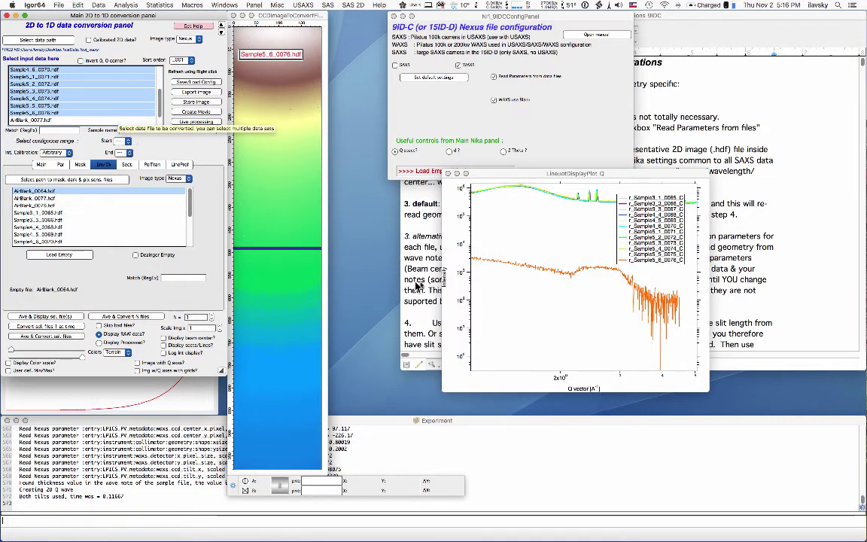
Convert the WAXS image Sample5_6_0078.hdf, adding its curve to the lineout plot.
{"action": "left_click", "coordinate": [96, 117]}
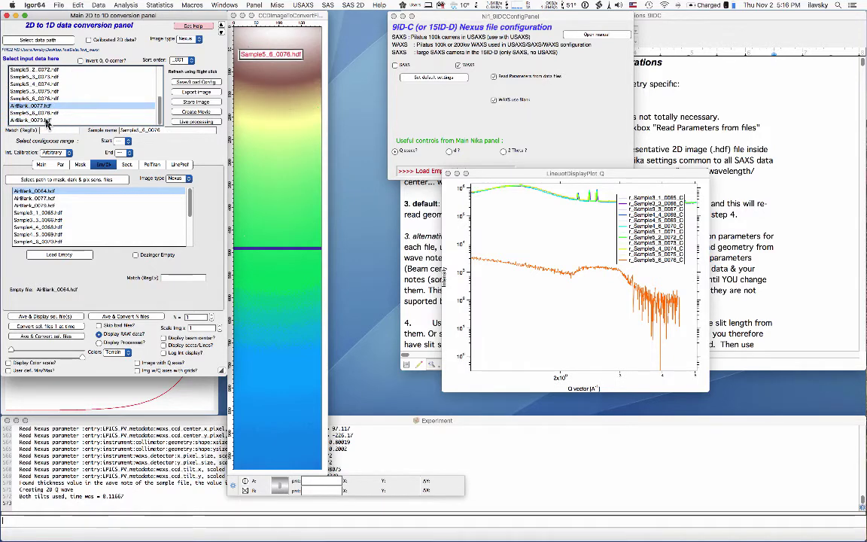
{"action": "left_click", "coordinate": [49, 114]}
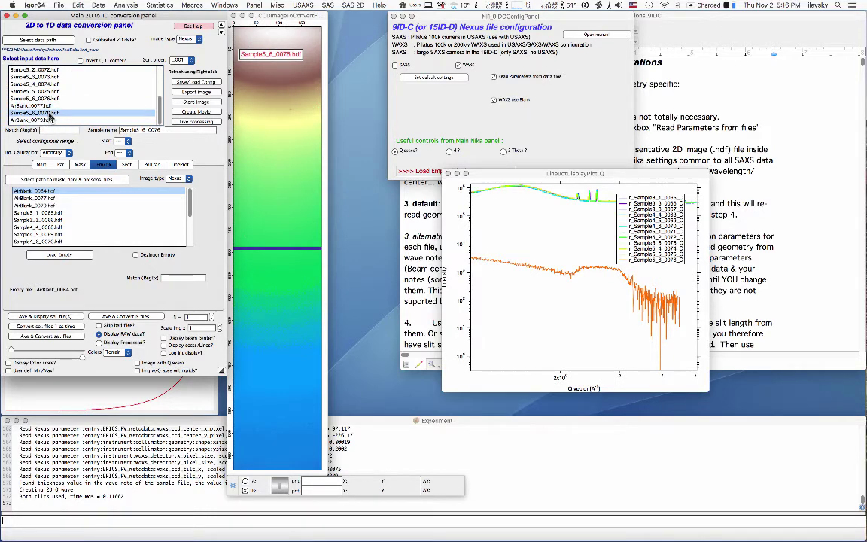
{"action": "left_click", "coordinate": [48, 327]}
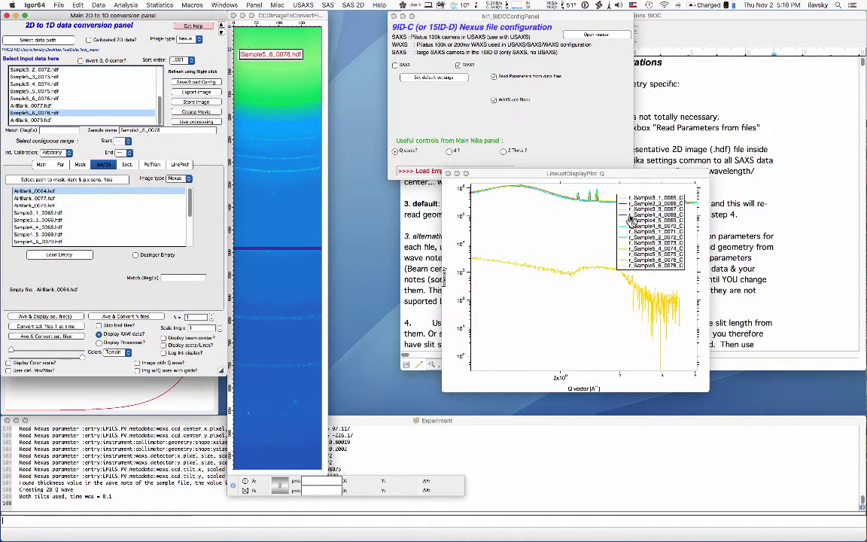
Reposition the lineout plot window and move its legend away from the WAXS peaks.
{"action": "left_click_drag", "start_coordinate": [660, 179], "coordinate": [581, 201]}
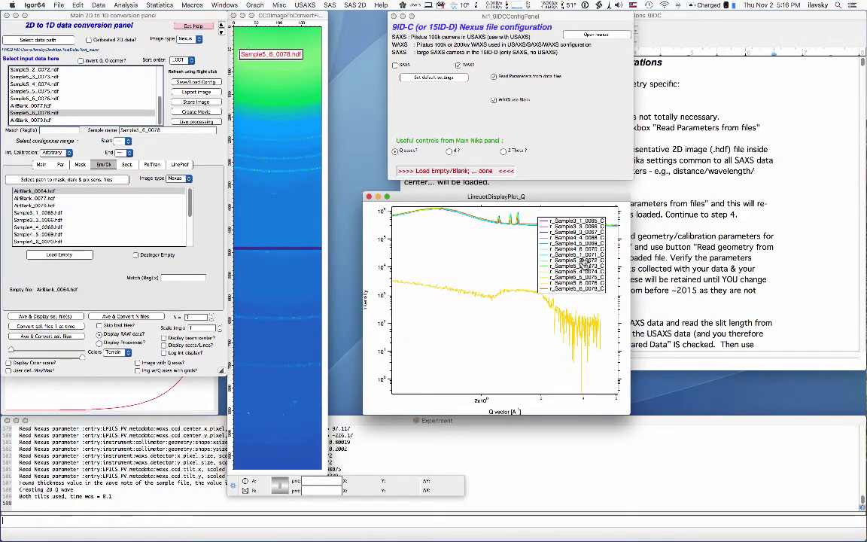
{"action": "left_click_drag", "start_coordinate": [590, 253], "coordinate": [531, 270]}
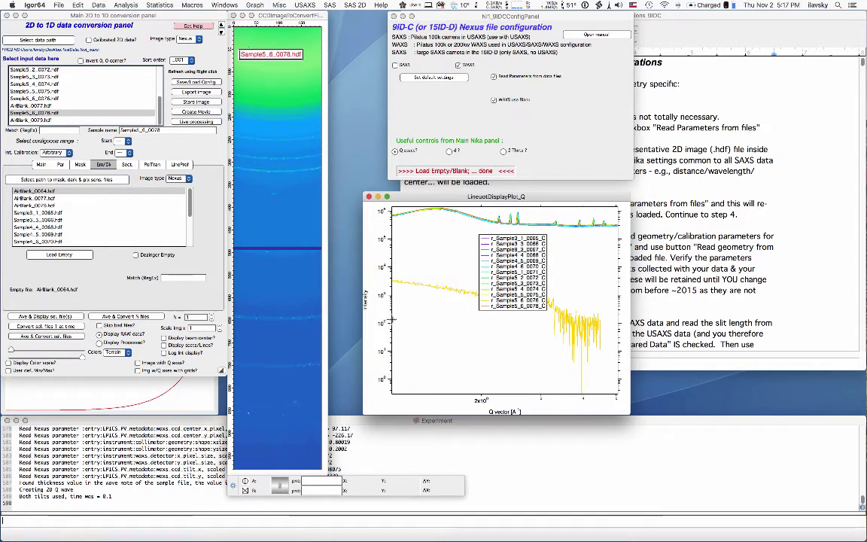
{"action": "double_click", "coordinate": [392, 284]}
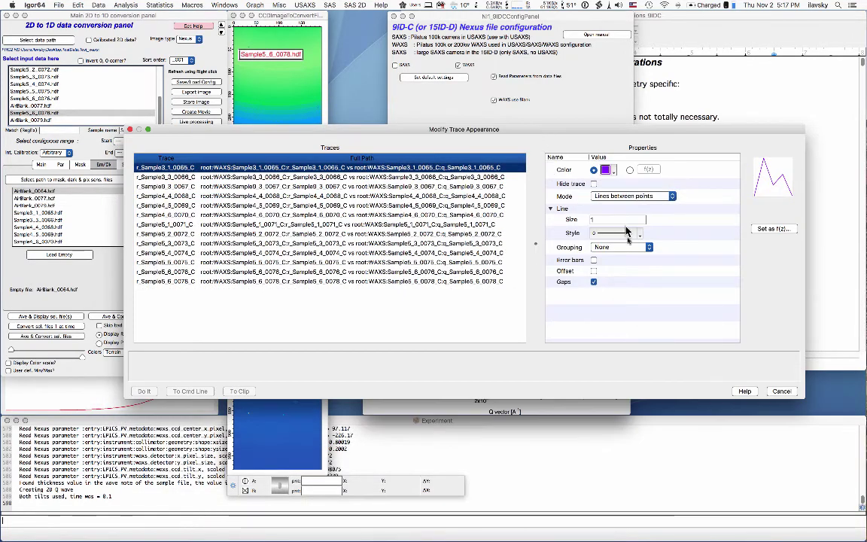
{"action": "left_click", "coordinate": [833, 489]}
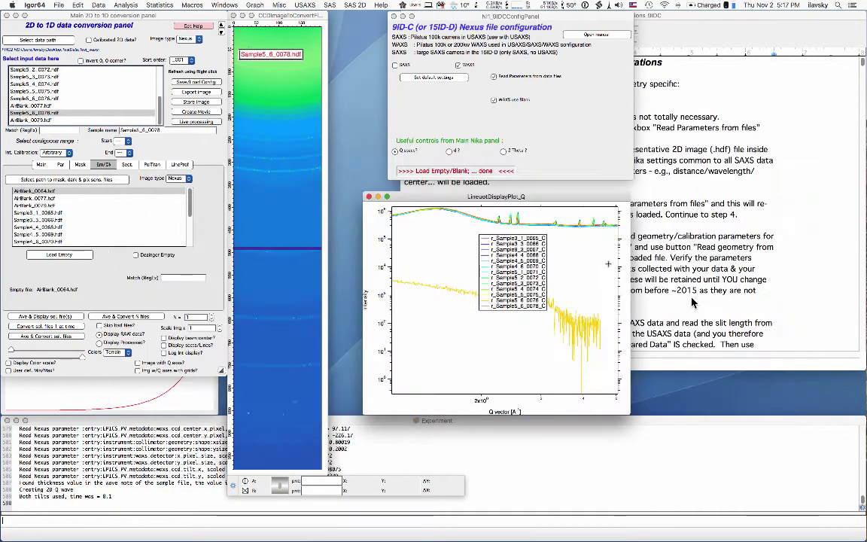
Switch both the left and bottom axes of the lineout plot to linear scaling and move the legend clear of the curves.
{"action": "double_click", "coordinate": [391, 243]}
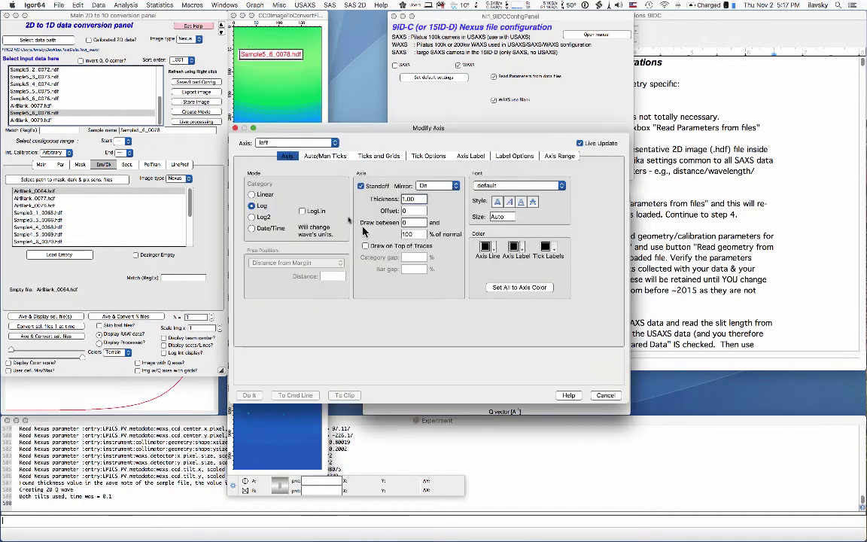
{"action": "left_click", "coordinate": [266, 195]}
{"action": "left_click", "coordinate": [312, 143]}
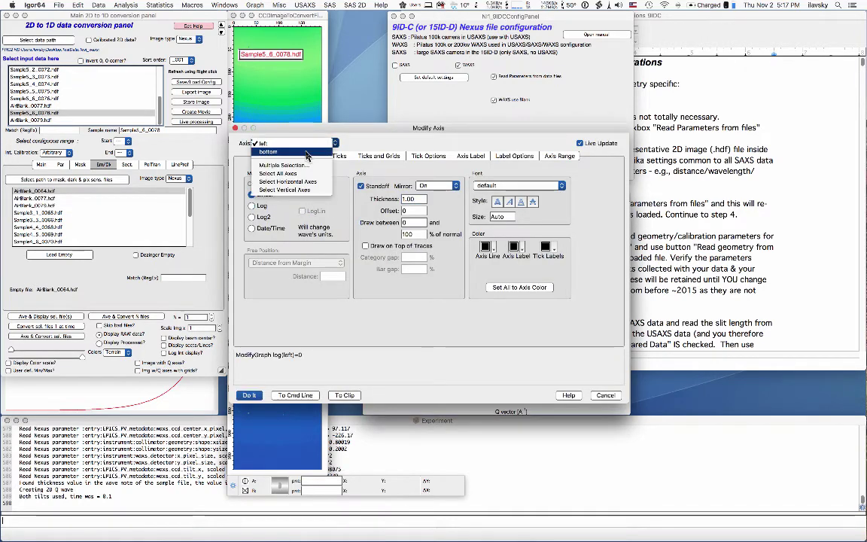
{"action": "left_click", "coordinate": [278, 155]}
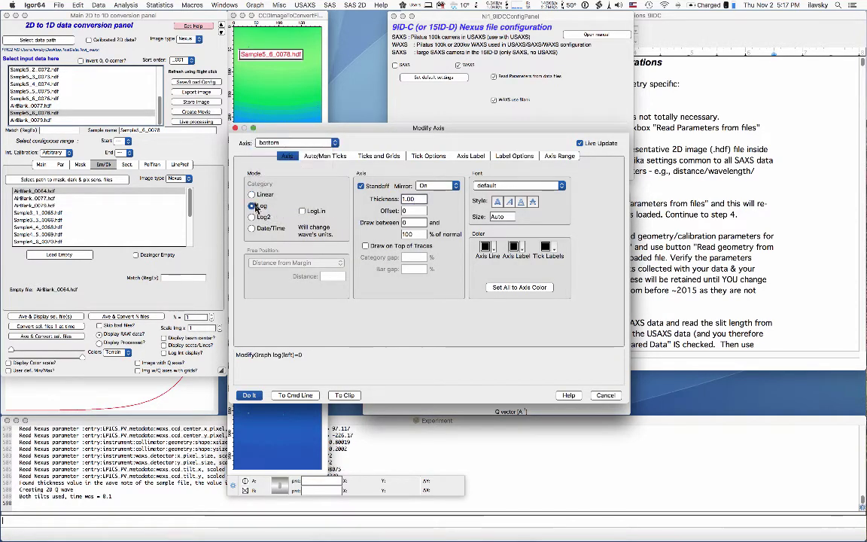
{"action": "left_click", "coordinate": [248, 395]}
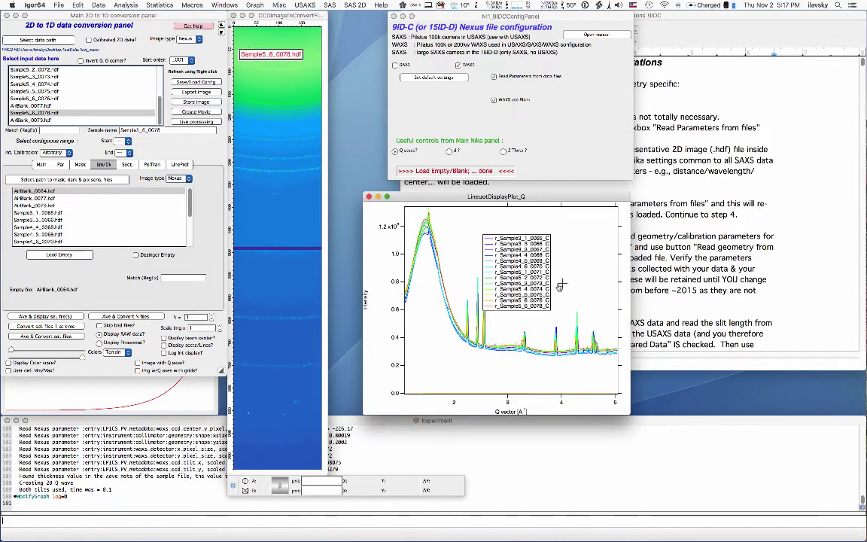
{"action": "left_click_drag", "start_coordinate": [537, 288], "coordinate": [571, 277]}
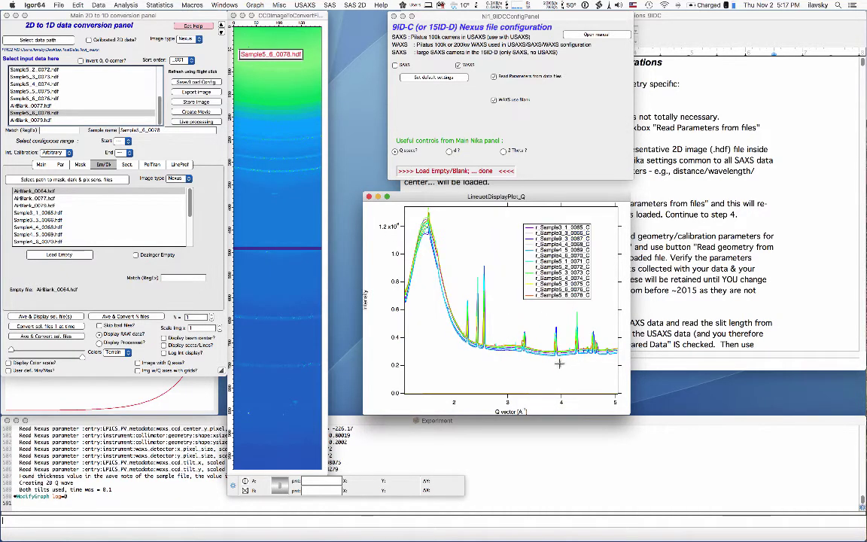
Close the lineout plot, the 9ID-C configuration panel, the instructions, the 2D image windows and the main 2D to 1D conversion panel.
{"action": "left_click", "coordinate": [369, 197]}
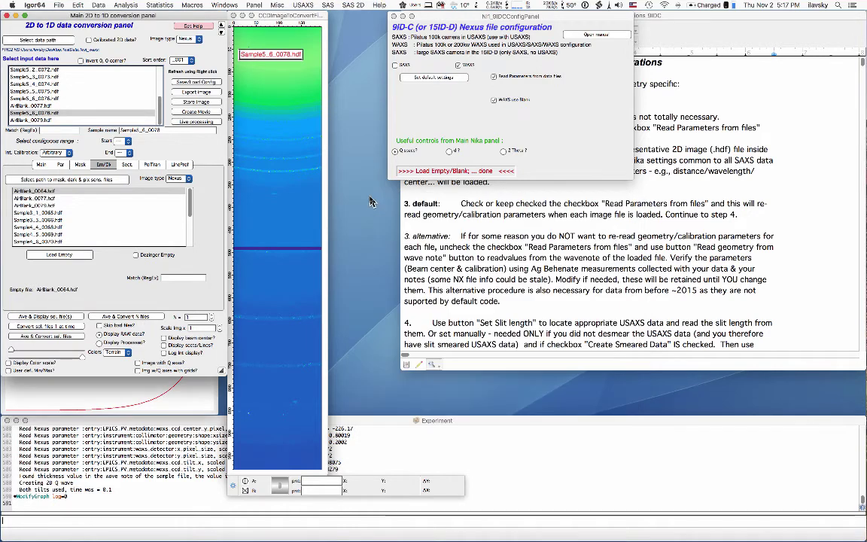
{"action": "left_click", "coordinate": [393, 16]}
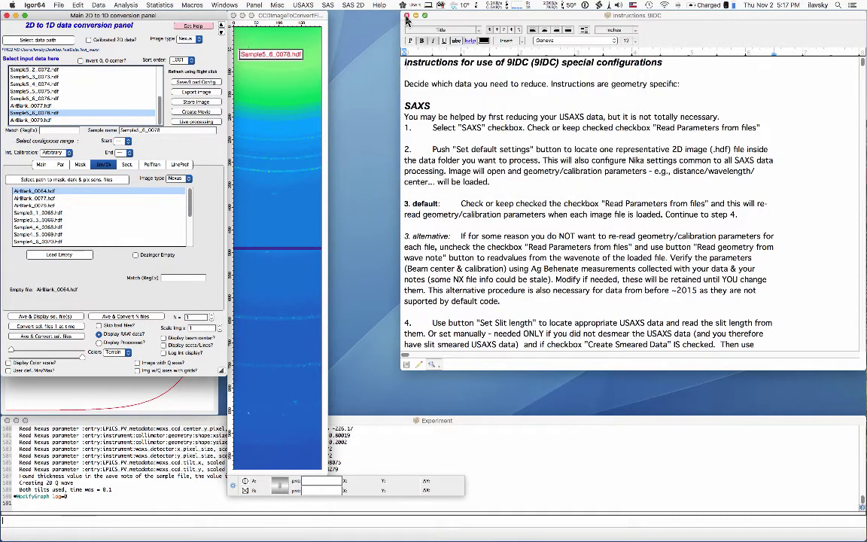
{"action": "left_click", "coordinate": [405, 16]}
{"action": "left_click", "coordinate": [235, 17]}
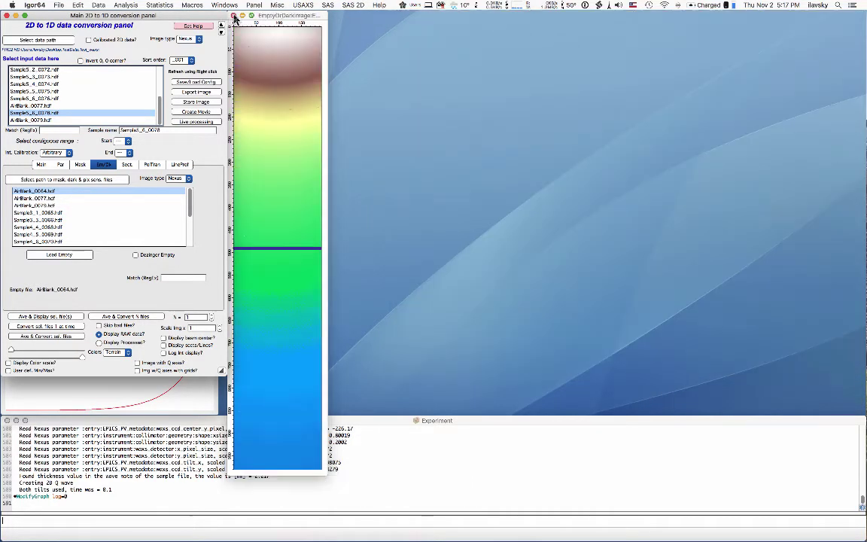
{"action": "left_click", "coordinate": [6, 16]}
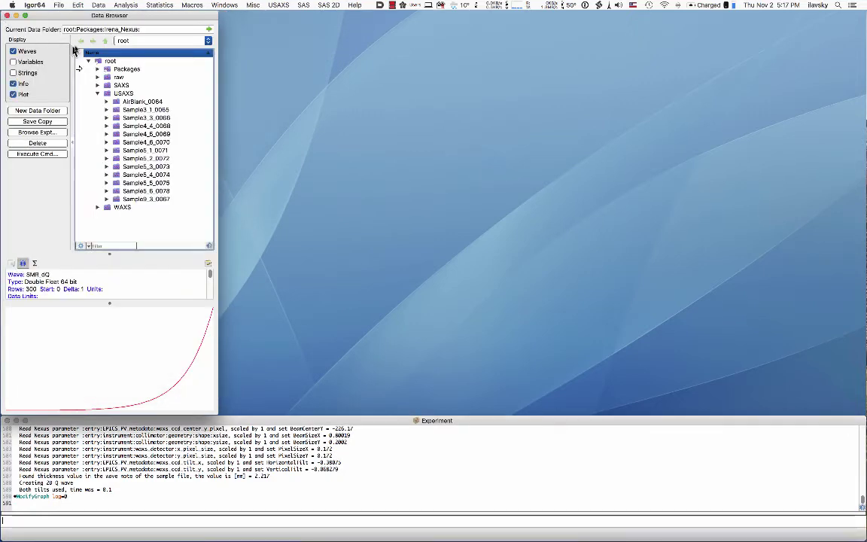
Enlarge the Data Browser and examine the SAXS folder, including the waves inside Sample3_1_0065_u and Sample3_3_0066_270_30.
{"action": "left_click", "coordinate": [98, 94]}
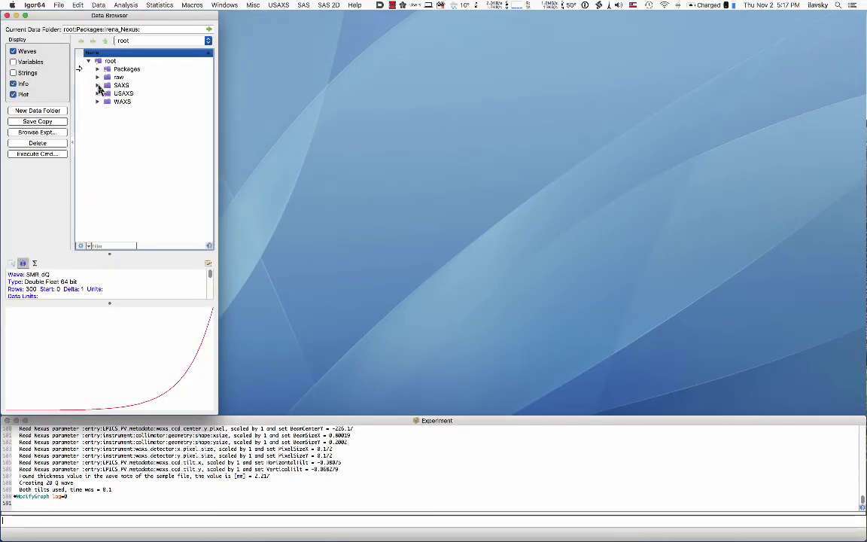
{"action": "left_click", "coordinate": [98, 86]}
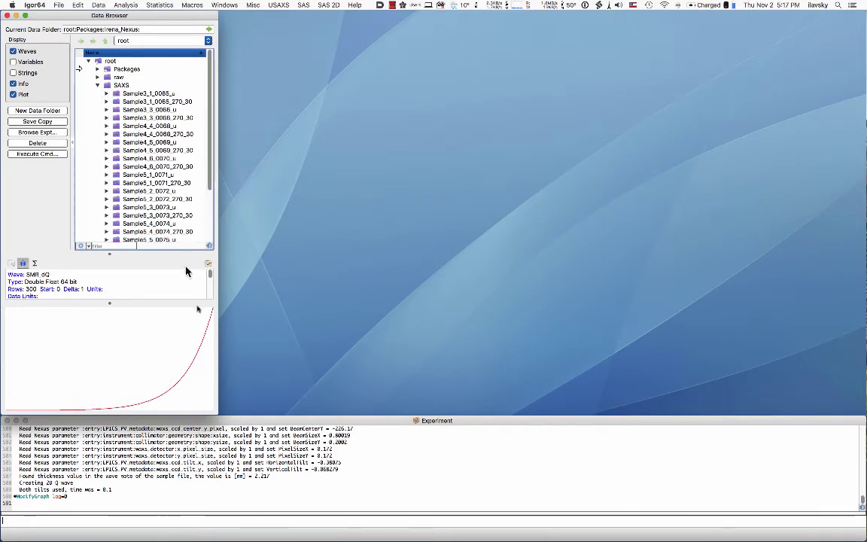
{"action": "left_click_drag", "start_coordinate": [215, 415], "coordinate": [279, 459]}
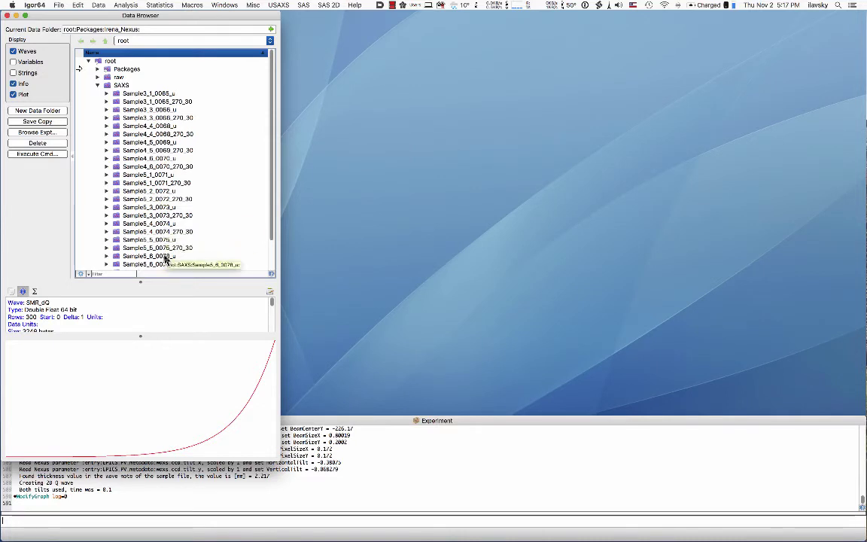
{"action": "left_click_drag", "start_coordinate": [271, 205], "coordinate": [271, 249]}
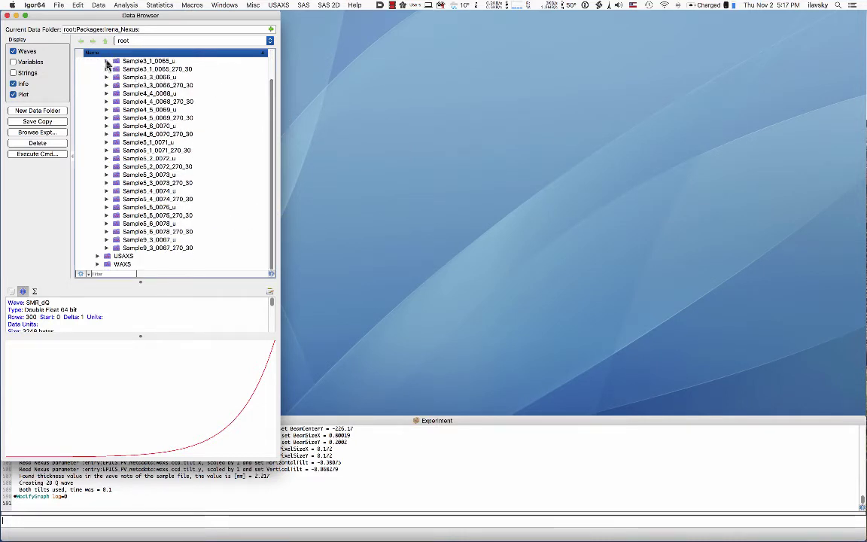
{"action": "left_click", "coordinate": [106, 61]}
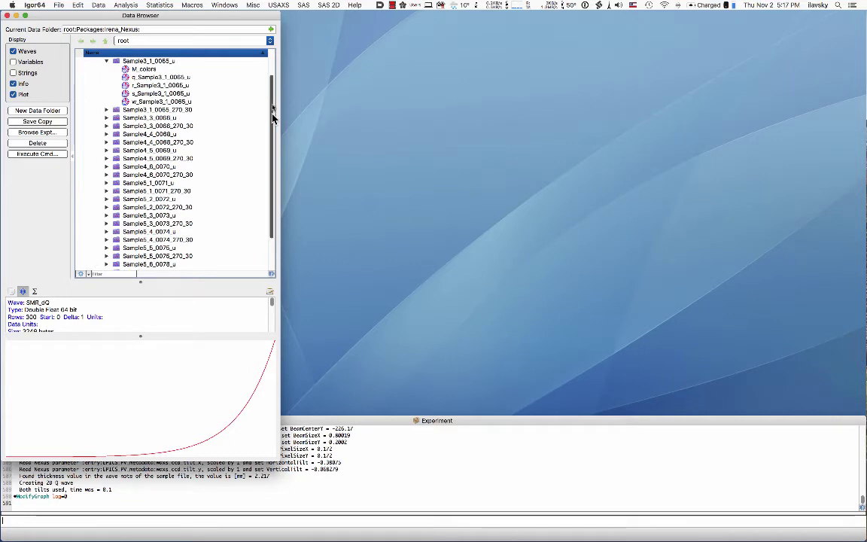
{"action": "left_click_drag", "start_coordinate": [272, 116], "coordinate": [271, 75]}
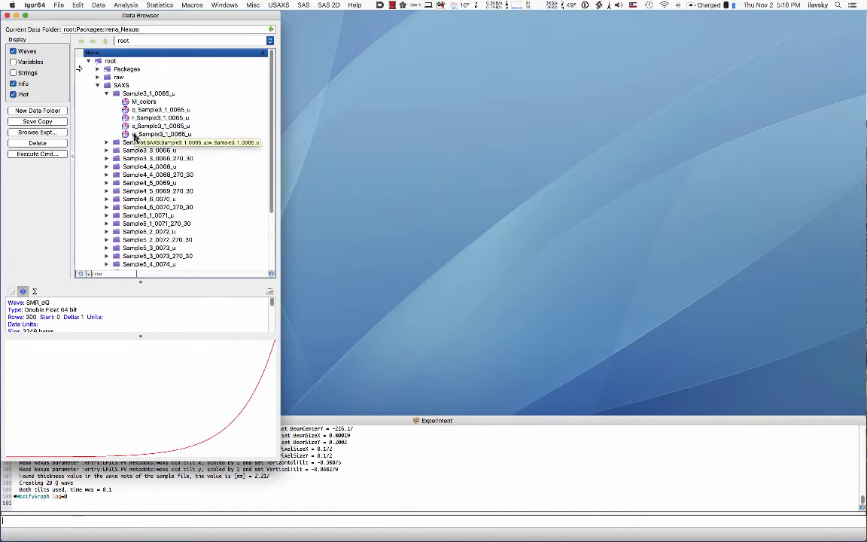
{"action": "left_click", "coordinate": [106, 94]}
{"action": "left_click", "coordinate": [107, 119]}
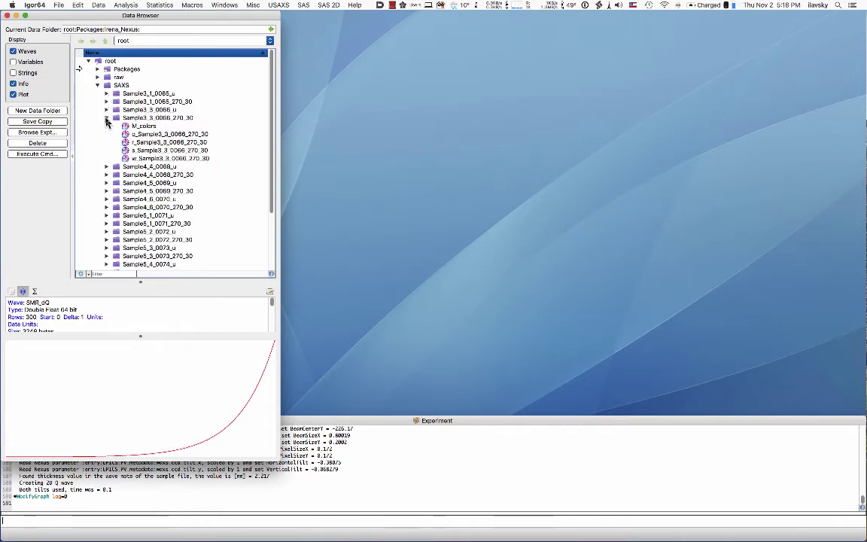
{"action": "left_click", "coordinate": [107, 118]}
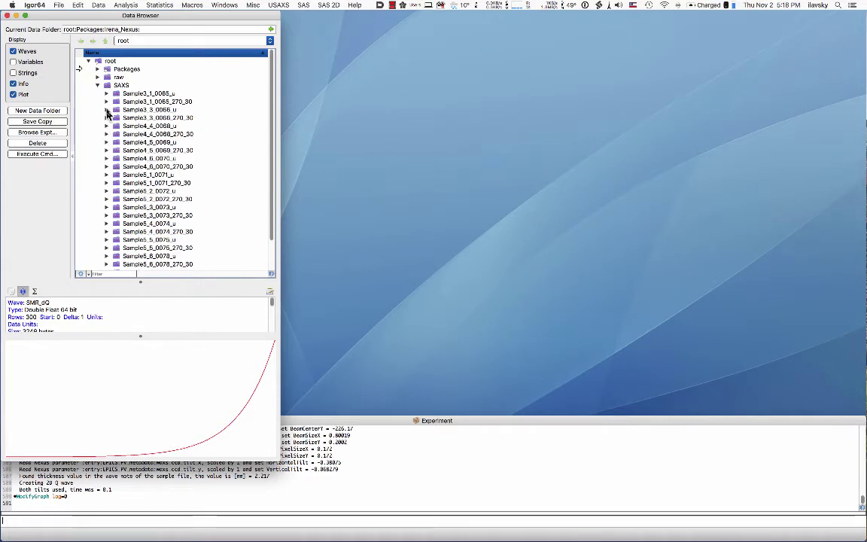
{"action": "left_click", "coordinate": [97, 86]}
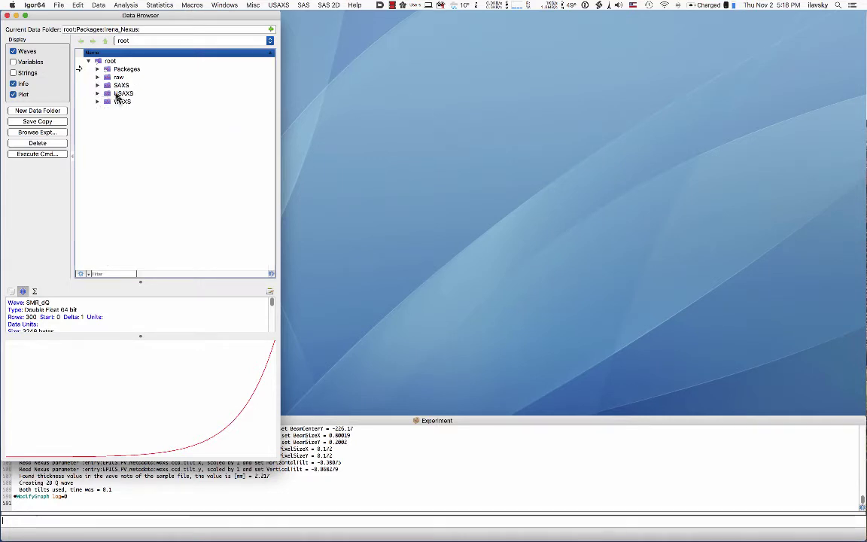
Examine the sample folders under WAXS and the waves stored in Sample3_1_0065_C.
{"action": "left_click", "coordinate": [97, 102]}
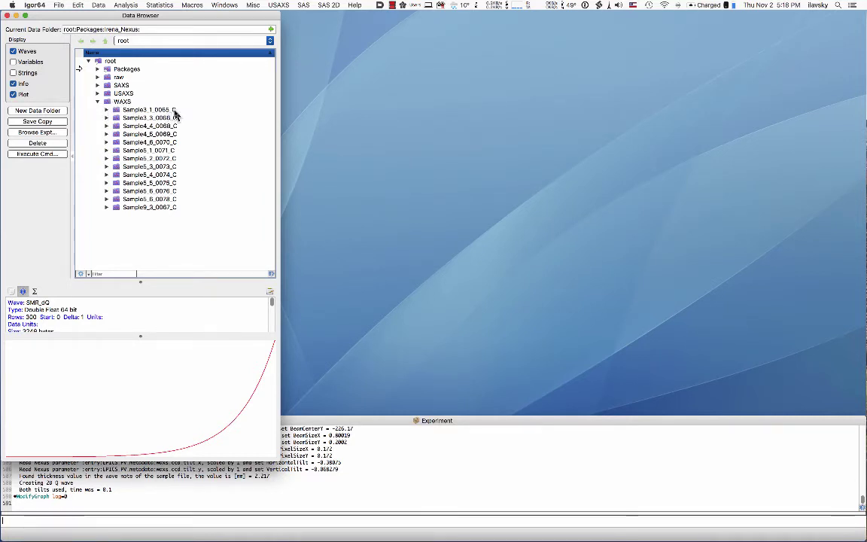
{"action": "left_click", "coordinate": [107, 110]}
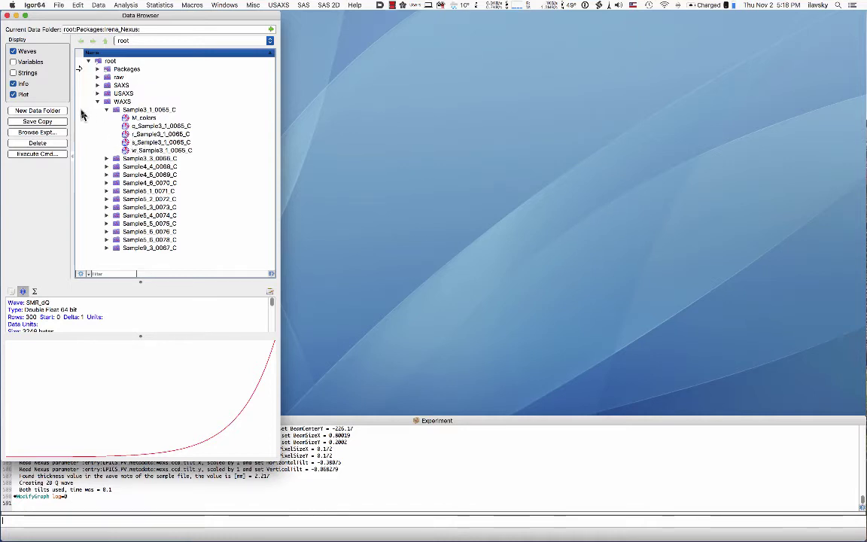
{"action": "left_click", "coordinate": [107, 110]}
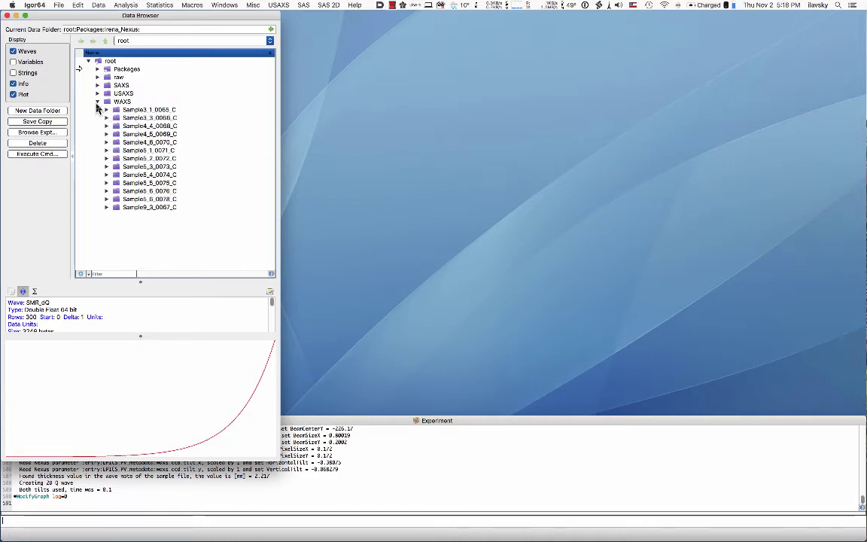
{"action": "left_click", "coordinate": [98, 102]}
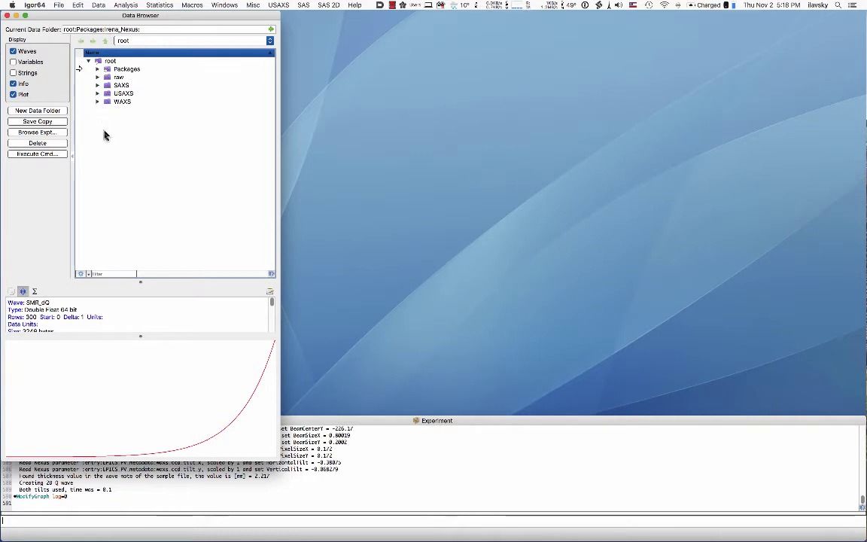
Save the experiment containing the reduced USAXS, SAXS and WAXS data.
{"action": "left_click", "coordinate": [58, 6]}
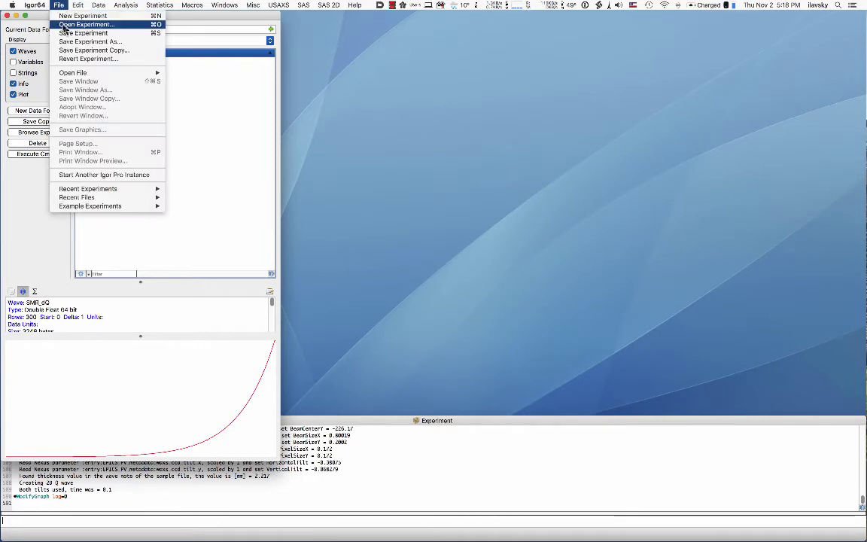
{"action": "left_click", "coordinate": [64, 34]}
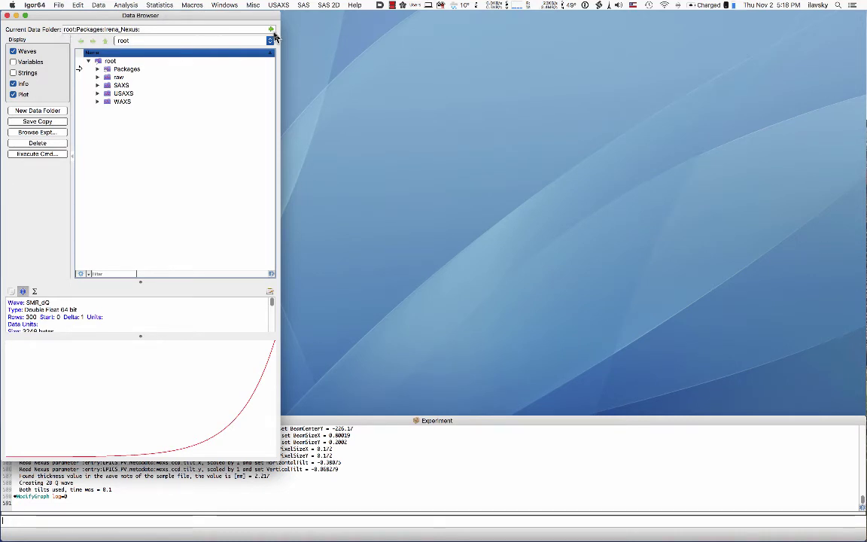
{"action": "left_click_drag", "start_coordinate": [252, 16], "coordinate": [251, 17]}
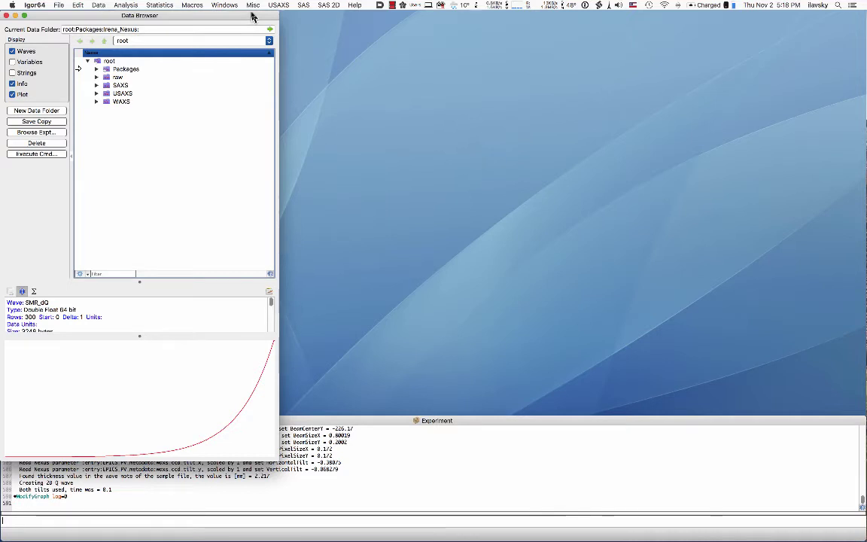
Open the Plotting I tool, then reposition and slightly enlarge its input panel.
{"action": "left_click", "coordinate": [303, 5]}
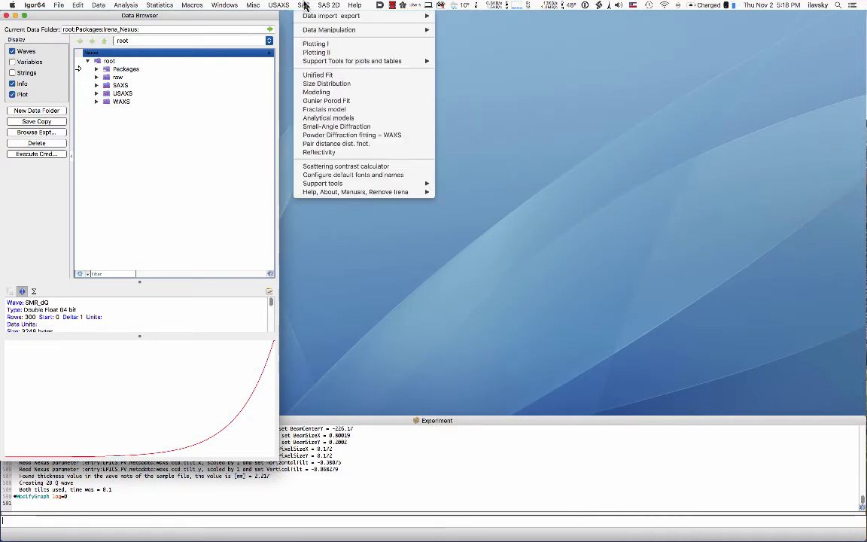
{"action": "left_click", "coordinate": [312, 46]}
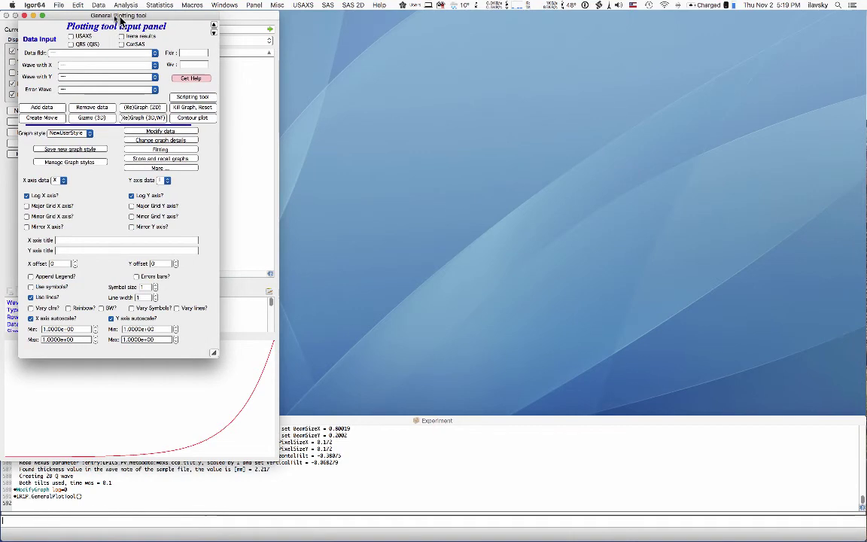
{"action": "left_click_drag", "start_coordinate": [120, 19], "coordinate": [100, 19]}
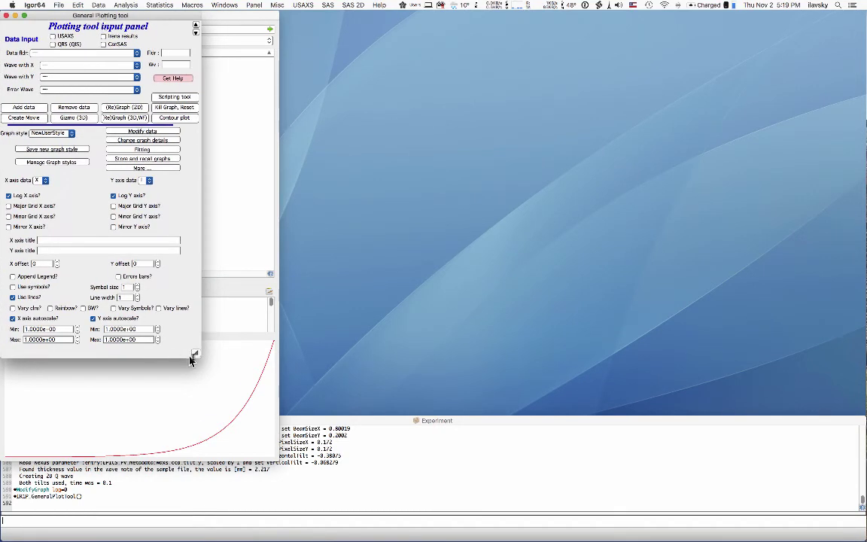
{"action": "left_click_drag", "start_coordinate": [195, 354], "coordinate": [204, 366]}
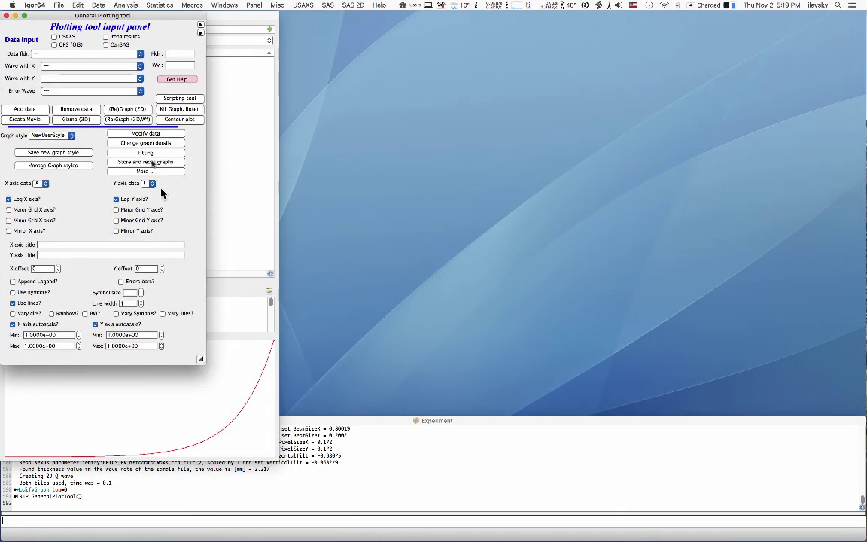
Plot the USAXS data of Sample3_1_0065 using its DSM_Qvec, DSM_Int and DSM_Error waves.
{"action": "left_click", "coordinate": [59, 38]}
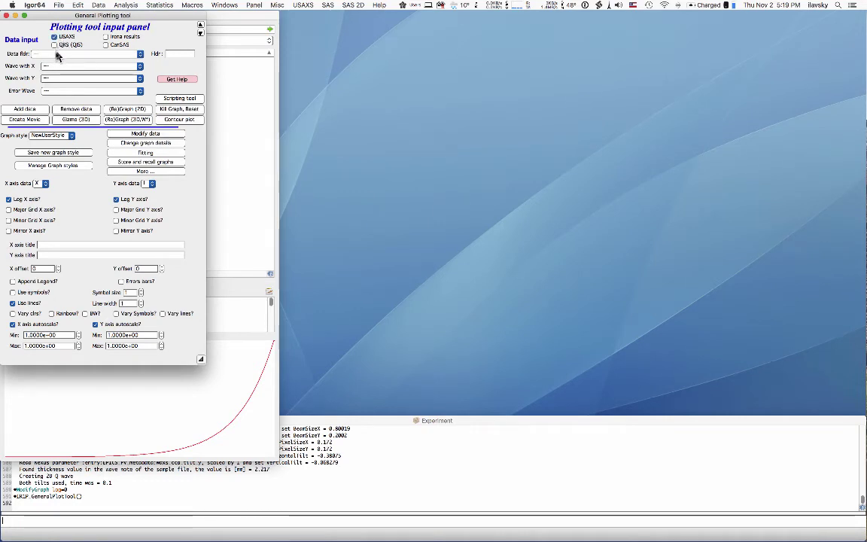
{"action": "left_click", "coordinate": [58, 56]}
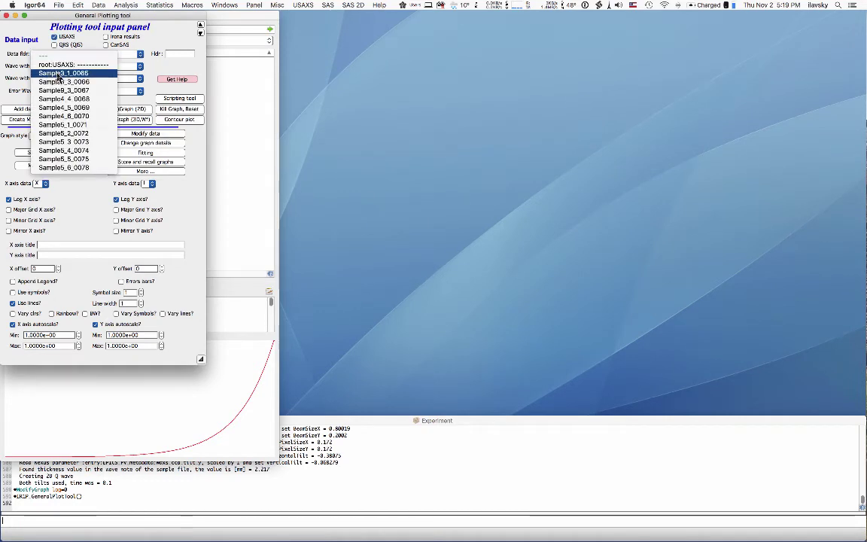
{"action": "left_click", "coordinate": [59, 73]}
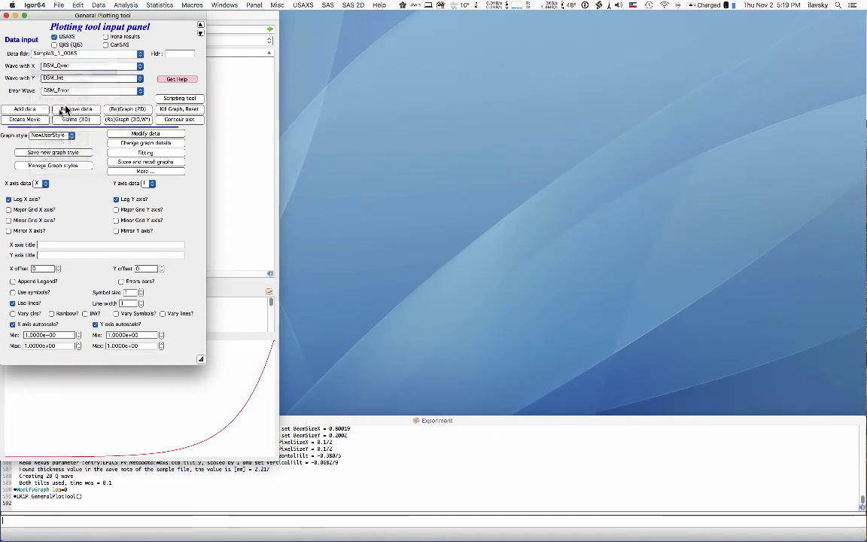
{"action": "left_click", "coordinate": [63, 67]}
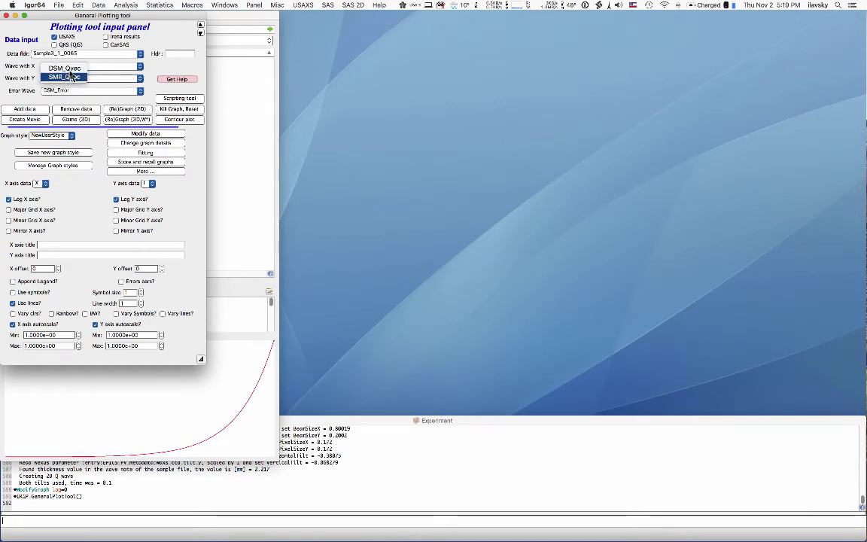
{"action": "left_click", "coordinate": [81, 68]}
{"action": "left_click", "coordinate": [25, 109]}
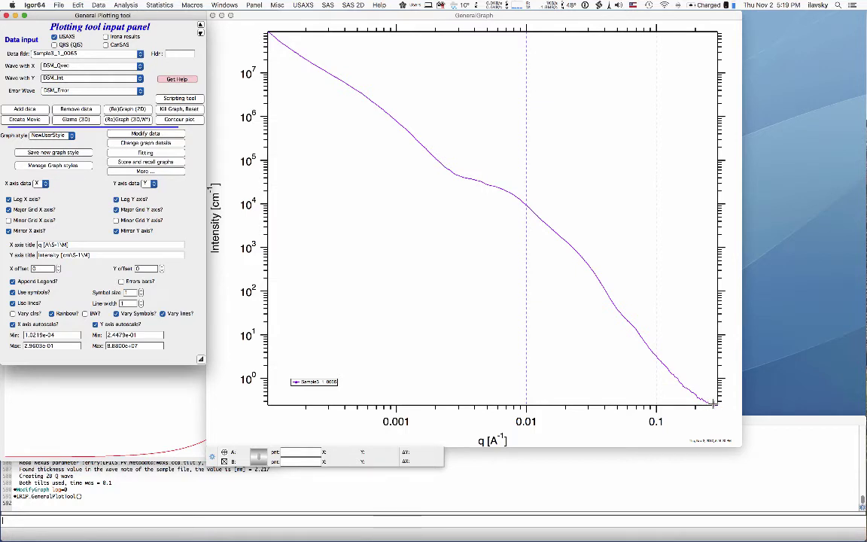
Add the SAXS QRS data Sample3_1_0065_270_30 to the graph and vary the curve colours.
{"action": "left_click", "coordinate": [54, 45]}
{"action": "left_click", "coordinate": [56, 54]}
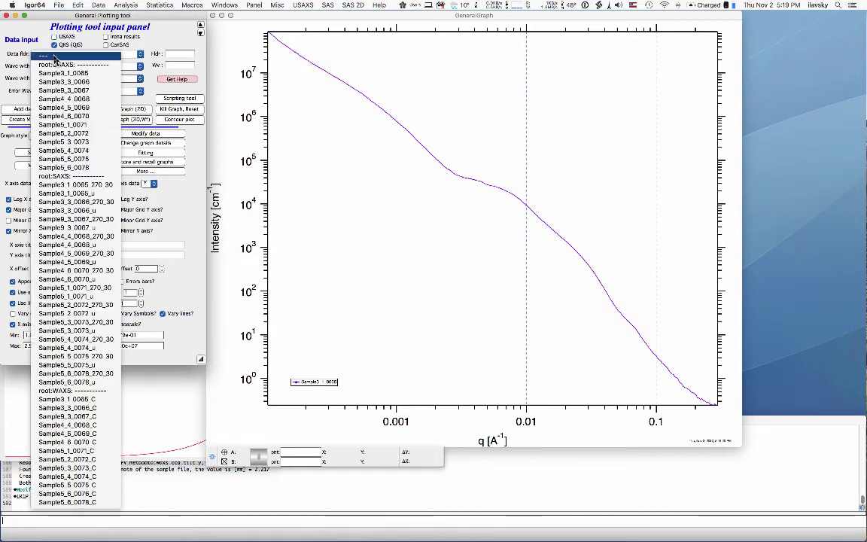
{"action": "left_click", "coordinate": [84, 188]}
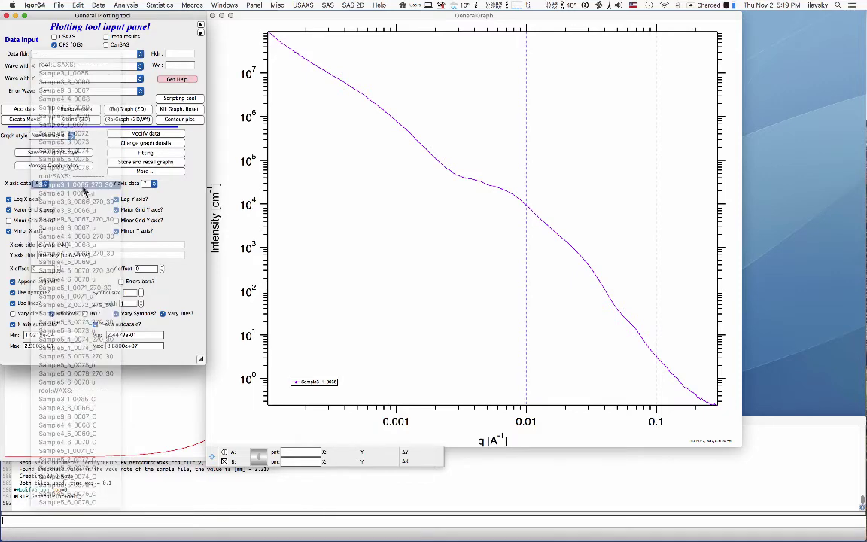
{"action": "left_click", "coordinate": [24, 110]}
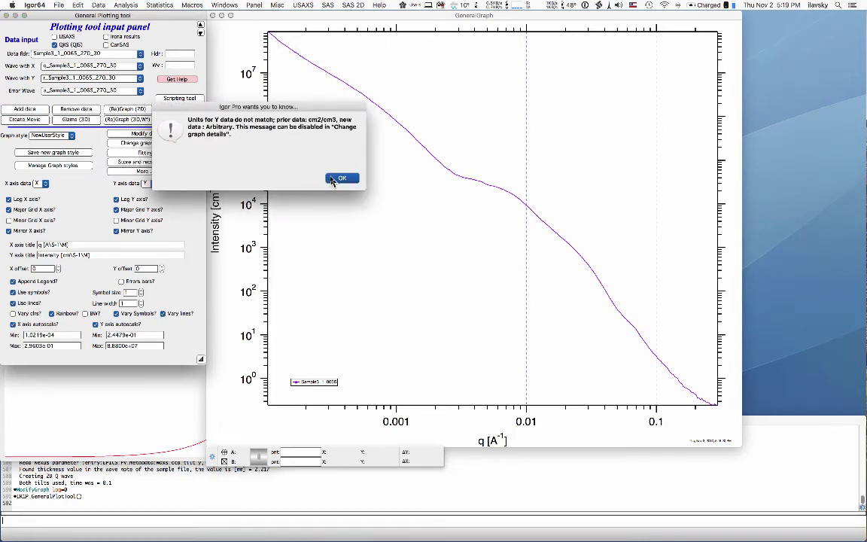
{"action": "left_click", "coordinate": [341, 178]}
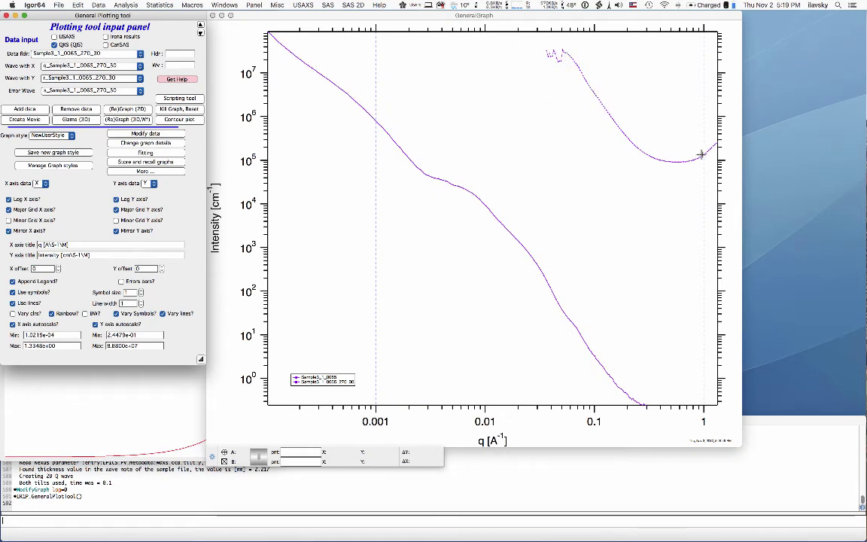
{"action": "left_click", "coordinate": [22, 315]}
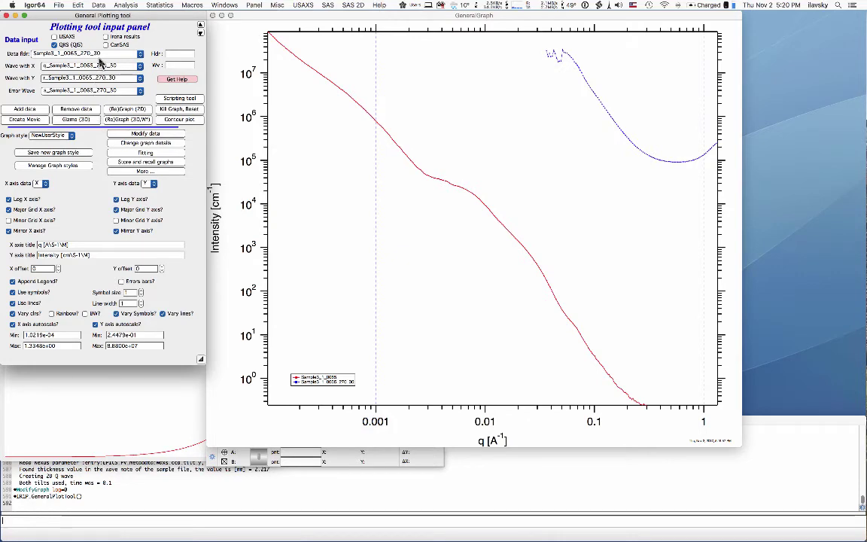
Add the WAXS data Sample3_1_0065_C to the graph.
{"action": "left_click", "coordinate": [98, 60]}
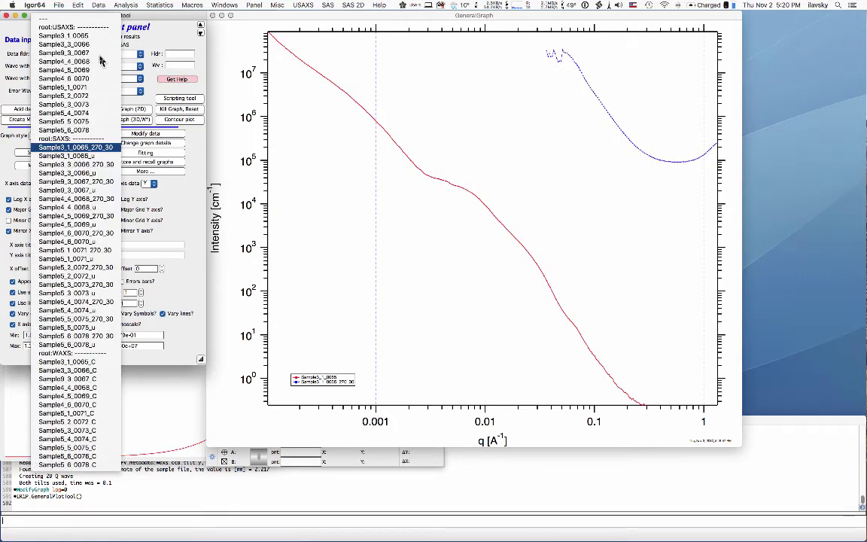
{"action": "left_click", "coordinate": [81, 362]}
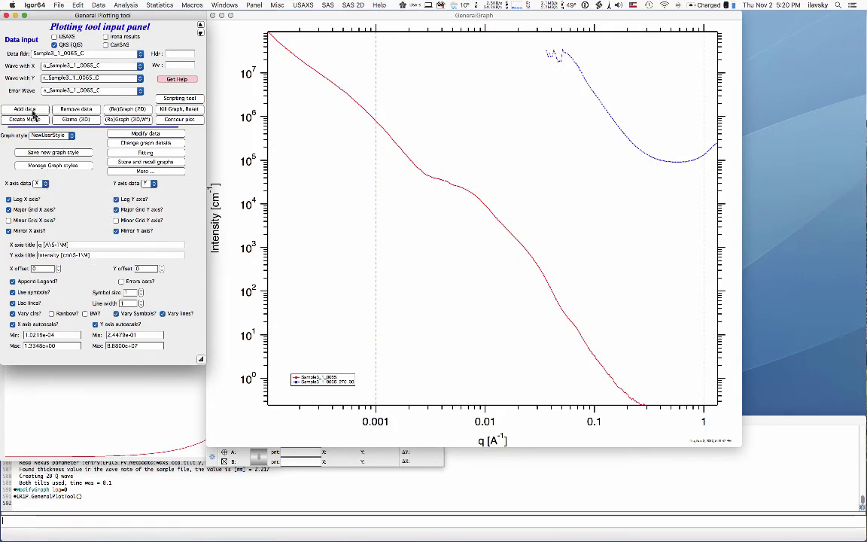
{"action": "left_click", "coordinate": [32, 111]}
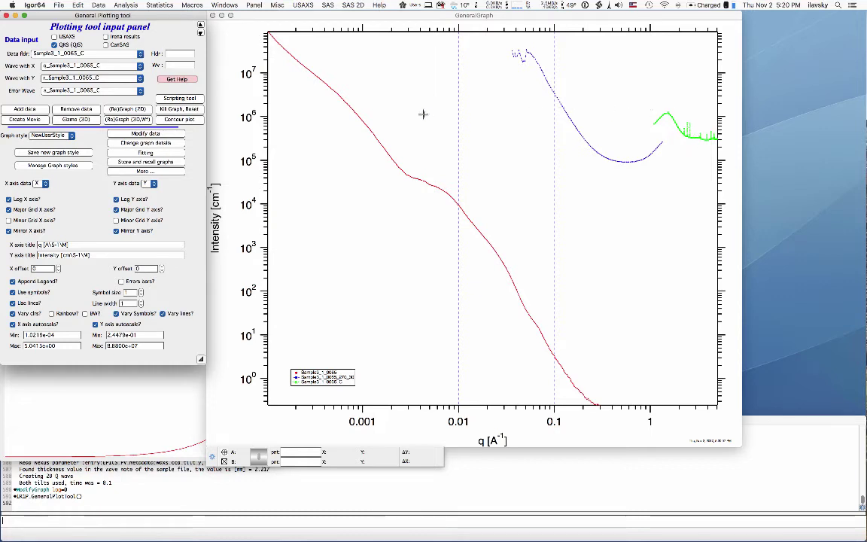
Open the Merge two data sets tool, reposition its panel, and use USAXS data with DSM/2D collimation as the first data set.
{"action": "left_click", "coordinate": [328, 6]}
{"action": "mouse_move", "coordinate": [332, 31]}
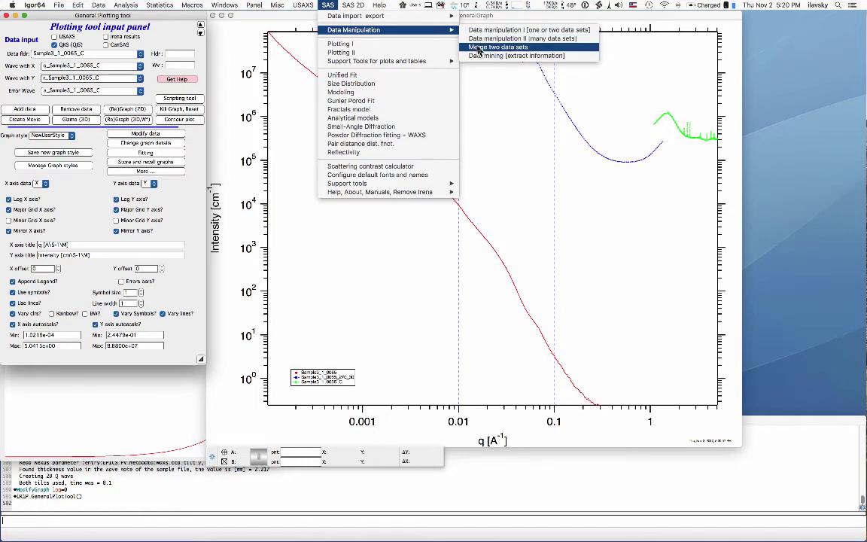
{"action": "left_click", "coordinate": [479, 48]}
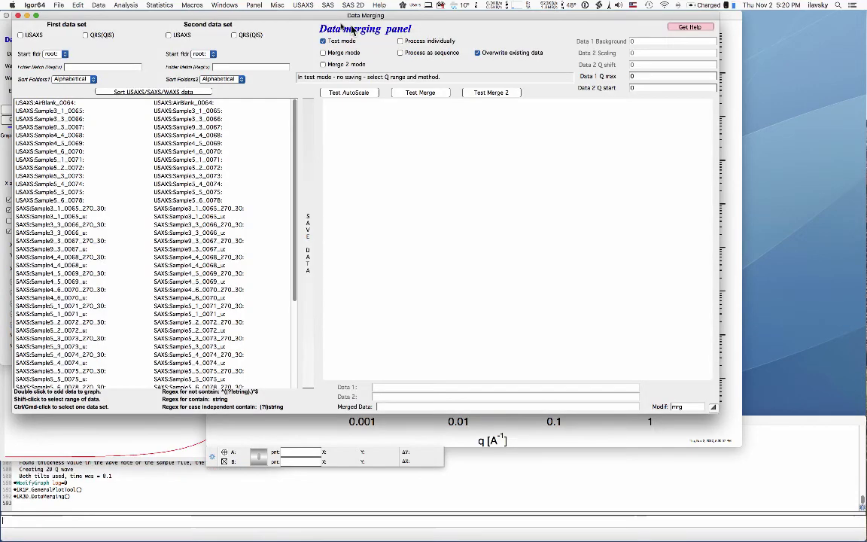
{"action": "left_click_drag", "start_coordinate": [291, 17], "coordinate": [298, 16]}
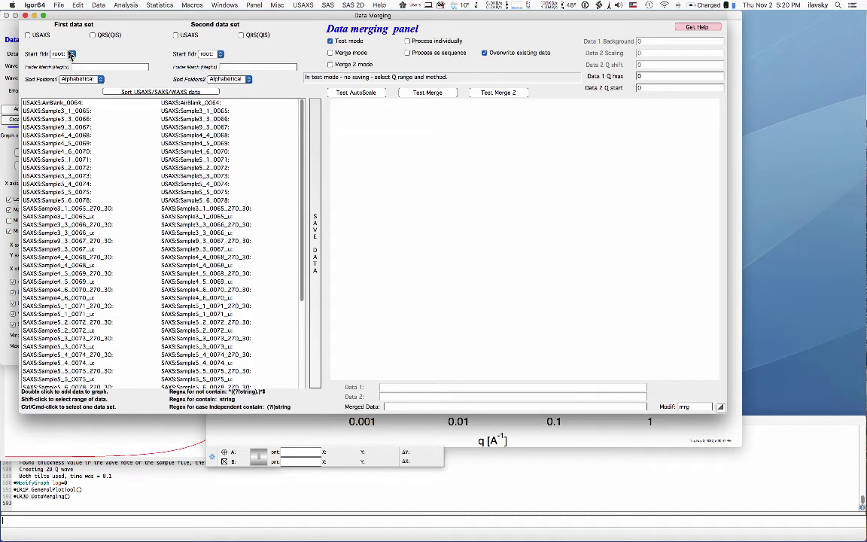
{"action": "left_click", "coordinate": [28, 35]}
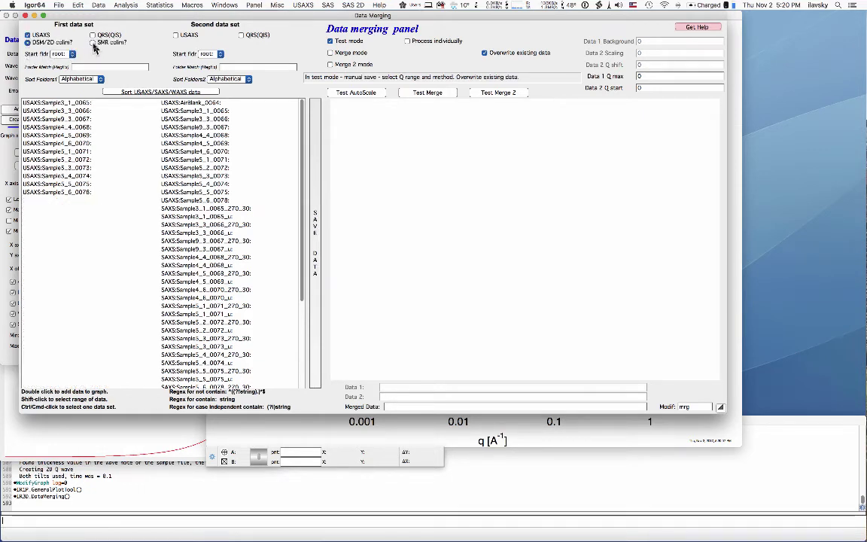
{"action": "left_click", "coordinate": [94, 43]}
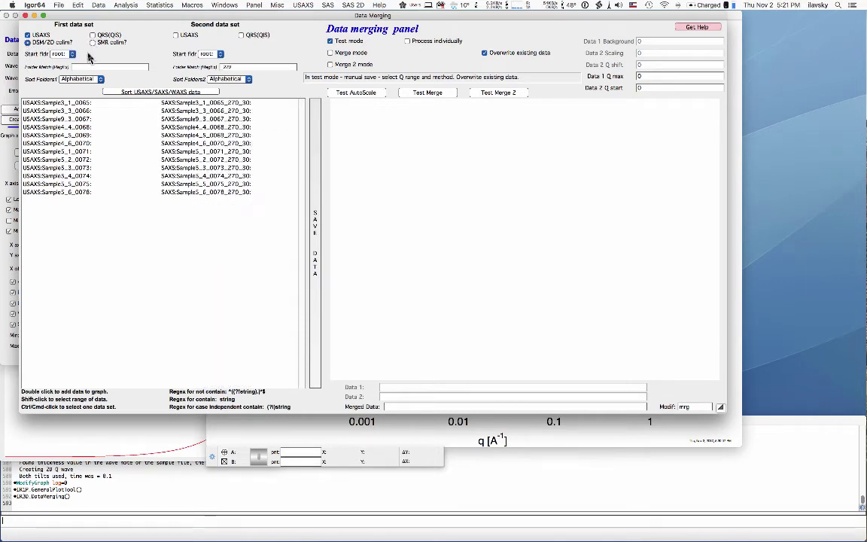
Filter the second data set's folders by _270 and limit them to QRS(QIS) data.
{"action": "left_click", "coordinate": [242, 67]}
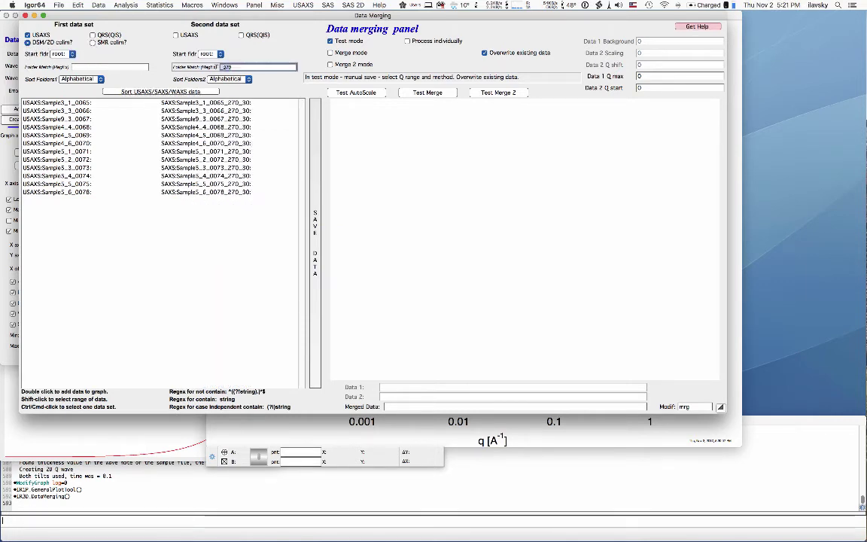
{"action": "left_click", "coordinate": [236, 67]}
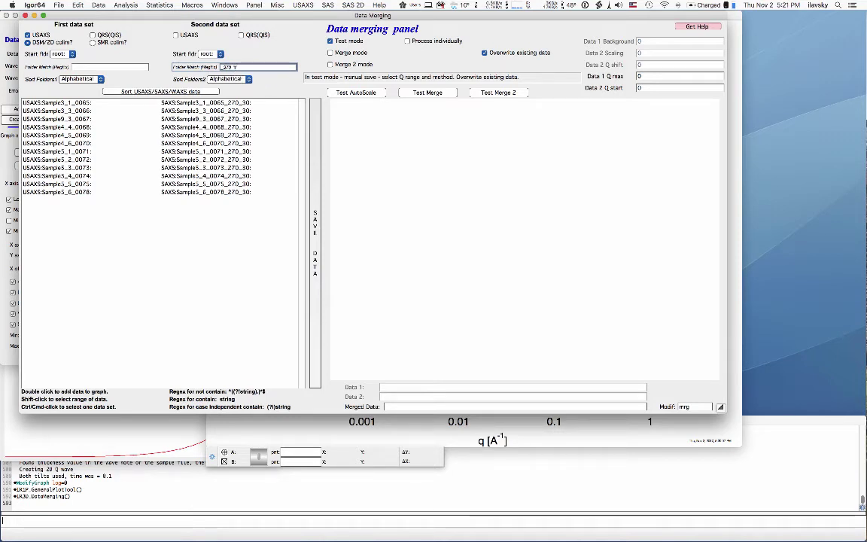
{"action": "left_click", "coordinate": [242, 36]}
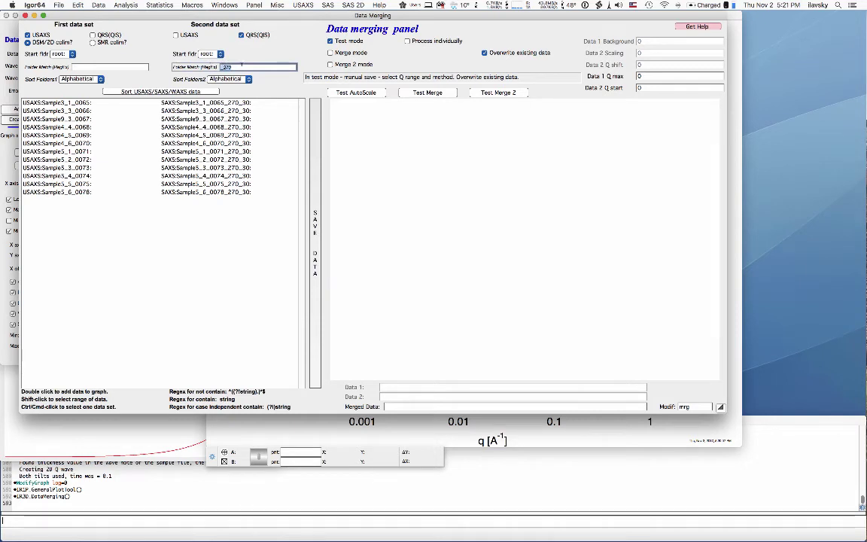
Set the start folder to root:SAXS: for the second data set and root:USAXS: for the first.
{"action": "left_click", "coordinate": [210, 55]}
{"action": "left_click", "coordinate": [212, 56]}
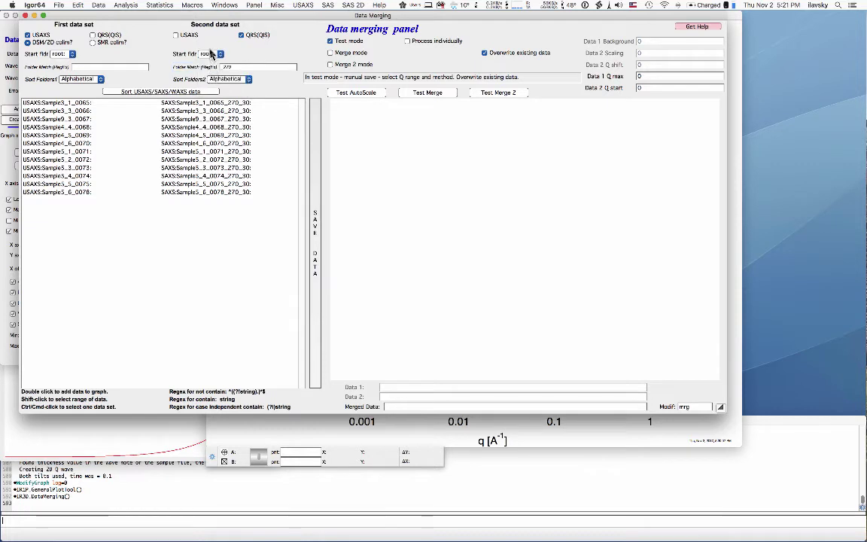
{"action": "left_click", "coordinate": [211, 57]}
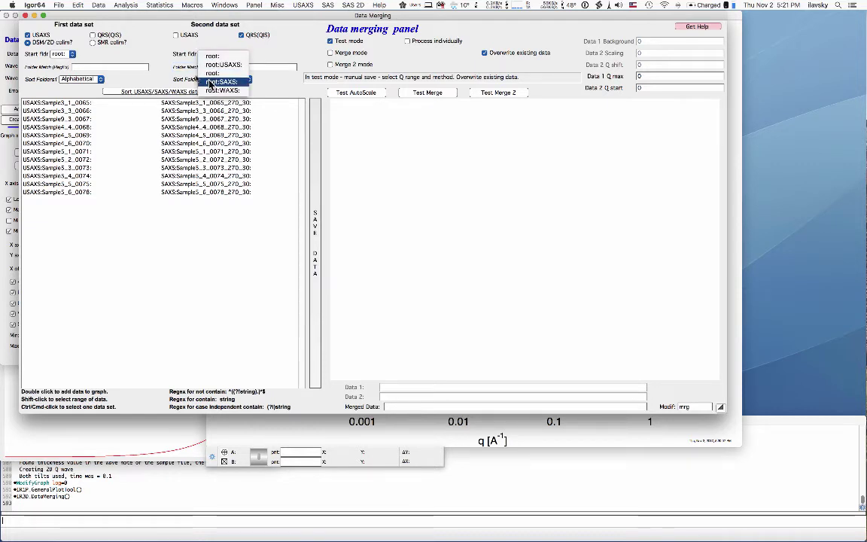
{"action": "left_click", "coordinate": [215, 80]}
{"action": "left_click", "coordinate": [69, 55]}
{"action": "left_click", "coordinate": [65, 64]}
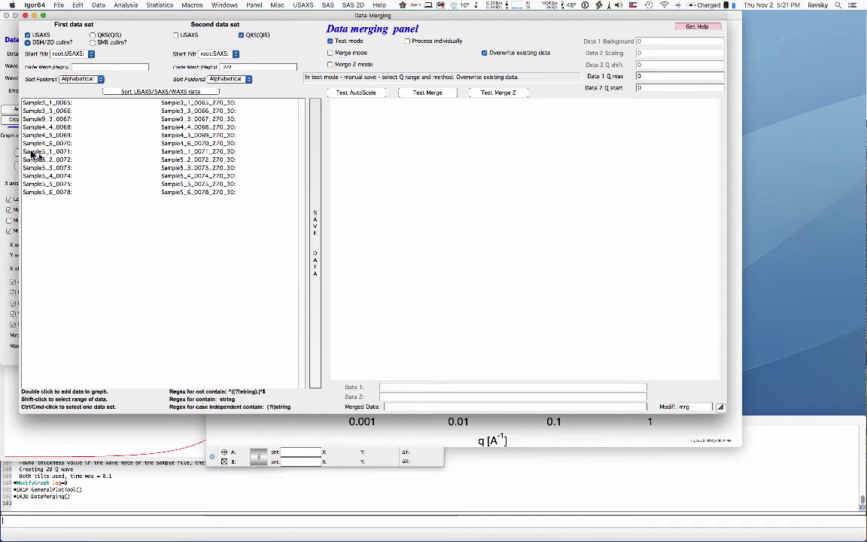
Sort the USAXS/SAXS/WAXS data to pair the samples and load Sample3_1_0065 with Sample3_1_0065_270_30 into the merge graph.
{"action": "left_click", "coordinate": [165, 92]}
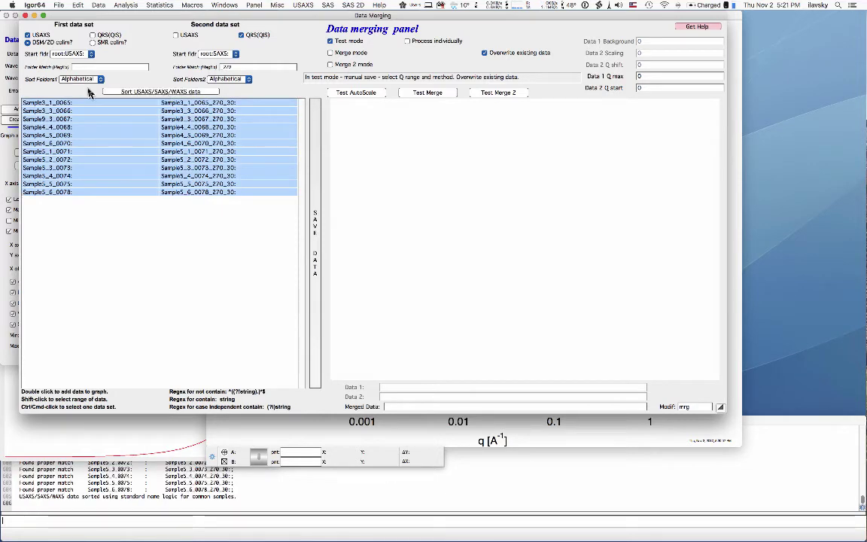
{"action": "left_click", "coordinate": [56, 200]}
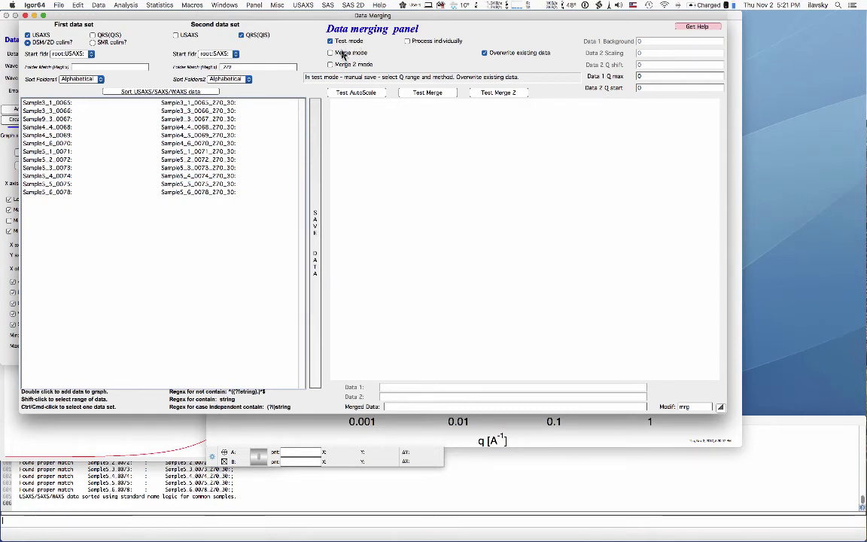
{"action": "double_click", "coordinate": [46, 102]}
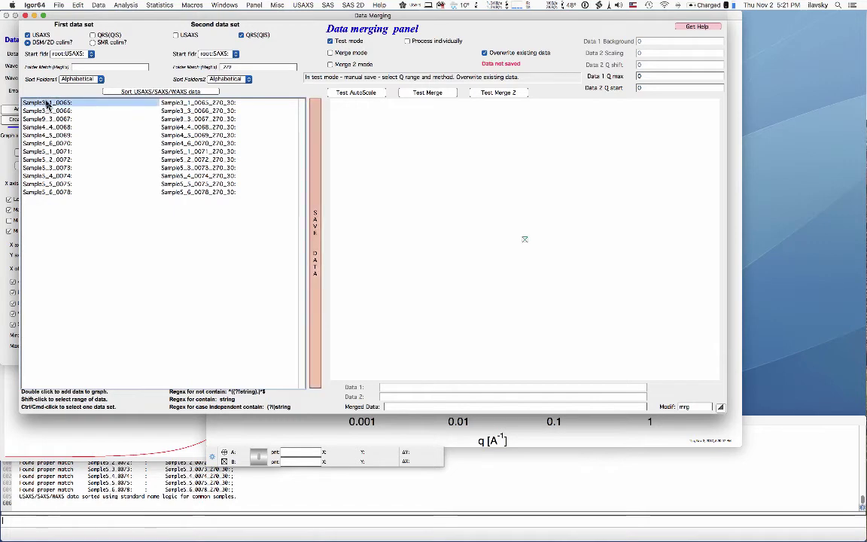
{"action": "double_click", "coordinate": [210, 104]}
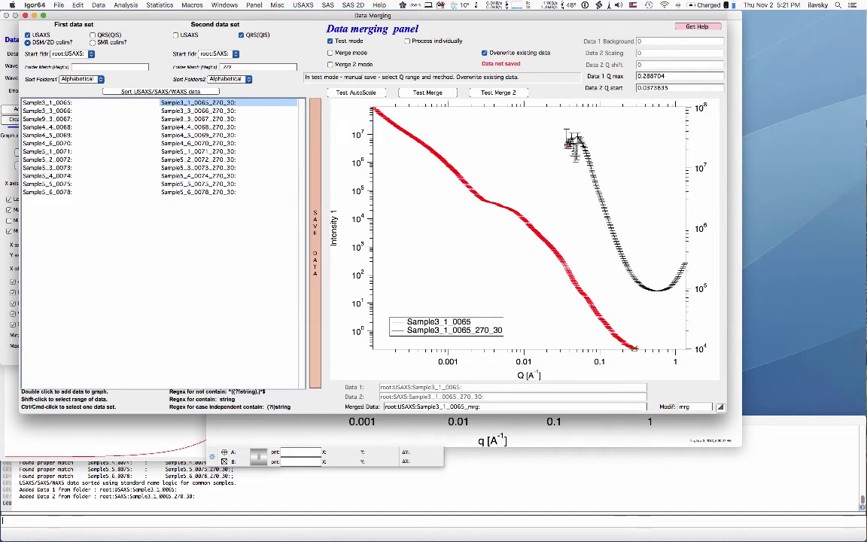
Adjust the merge range cursors to a Data 2 Q start of about 0.069 and a Data 1 Q max of about 0.281.
{"action": "left_click", "coordinate": [570, 145]}
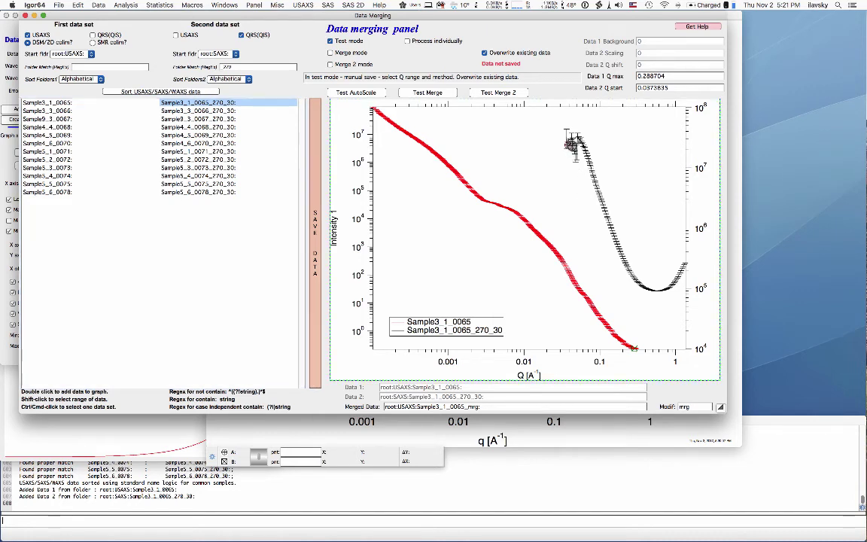
{"action": "left_click_drag", "start_coordinate": [586, 154], "coordinate": [586, 154]}
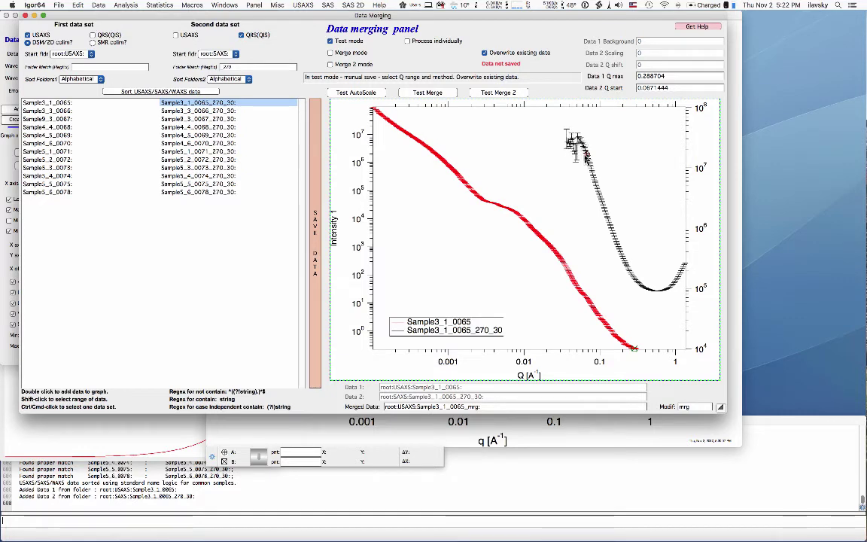
{"action": "left_click_drag", "start_coordinate": [588, 157], "coordinate": [585, 155]}
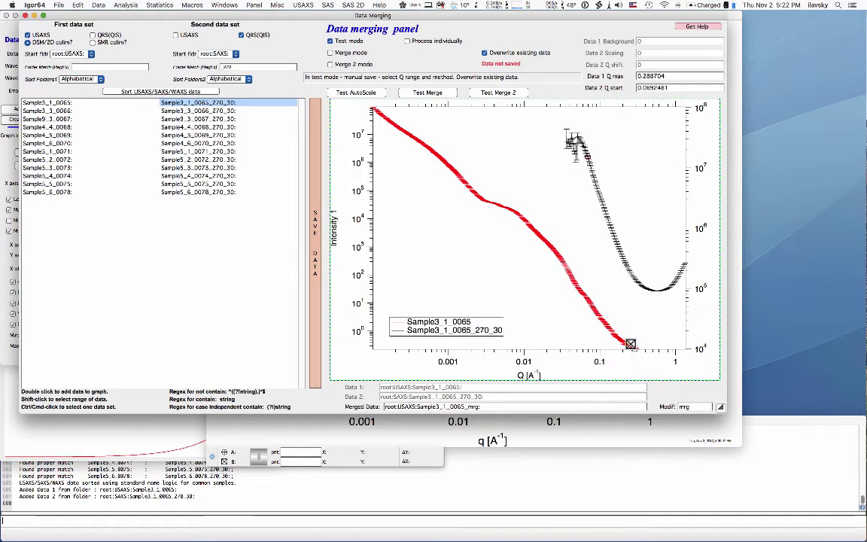
{"action": "left_click_drag", "start_coordinate": [636, 348], "coordinate": [635, 350]}
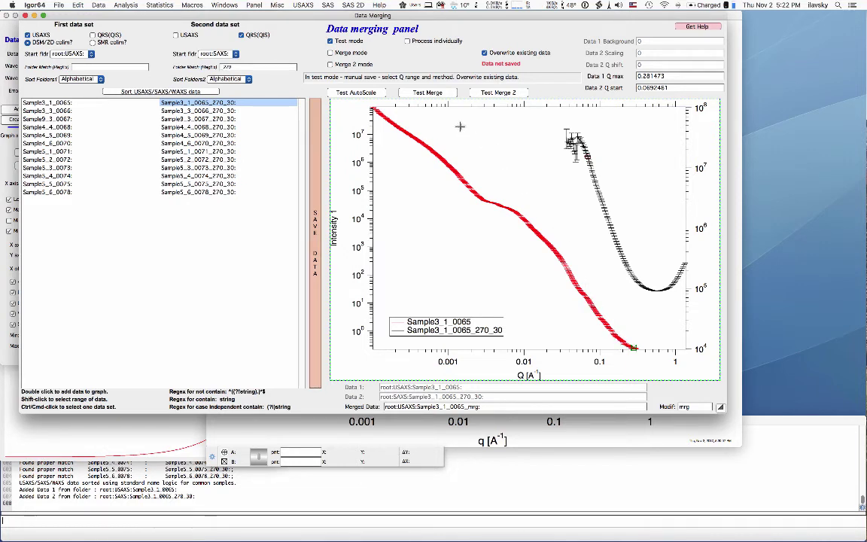
Run Test Merge and Test Merge 2 on the loaded pair, and switch processing to Merge 2 mode.
{"action": "left_click", "coordinate": [428, 93]}
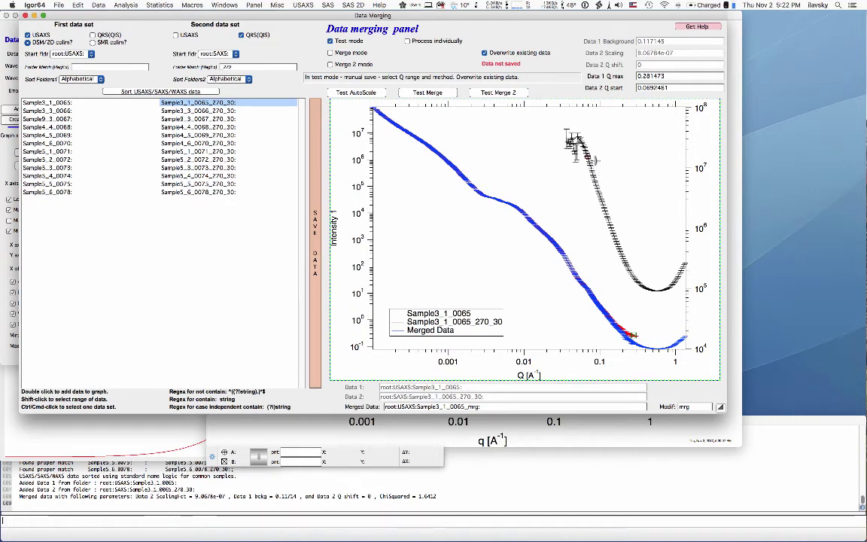
{"action": "left_click", "coordinate": [499, 93]}
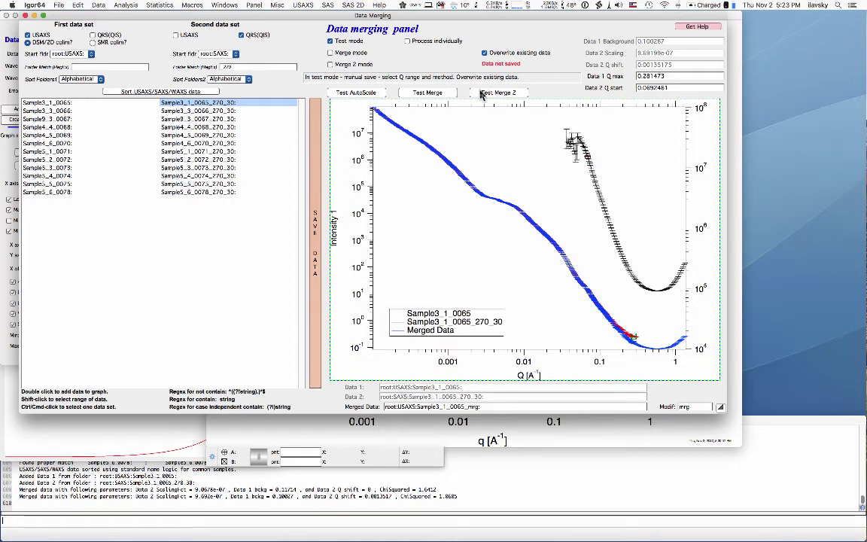
{"action": "left_click", "coordinate": [332, 65]}
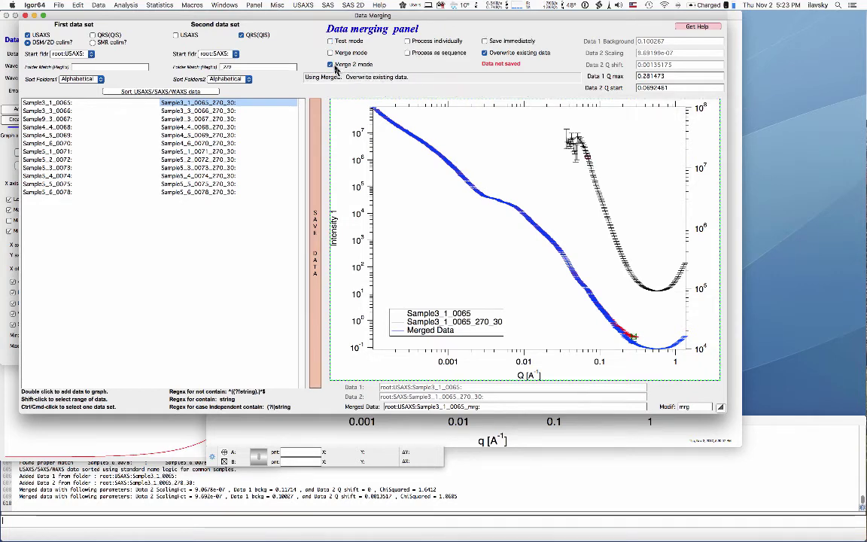
Enable individual processing with immediate saving, and merge and save Sample3_1_0065 with Sample3_1_0065_270_30.
{"action": "left_click", "coordinate": [407, 42]}
{"action": "left_click", "coordinate": [485, 42]}
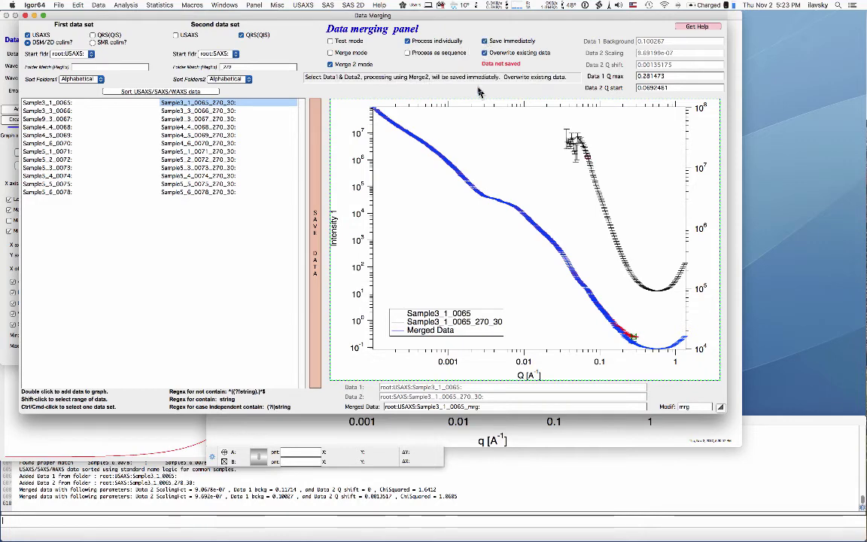
{"action": "left_click", "coordinate": [38, 103]}
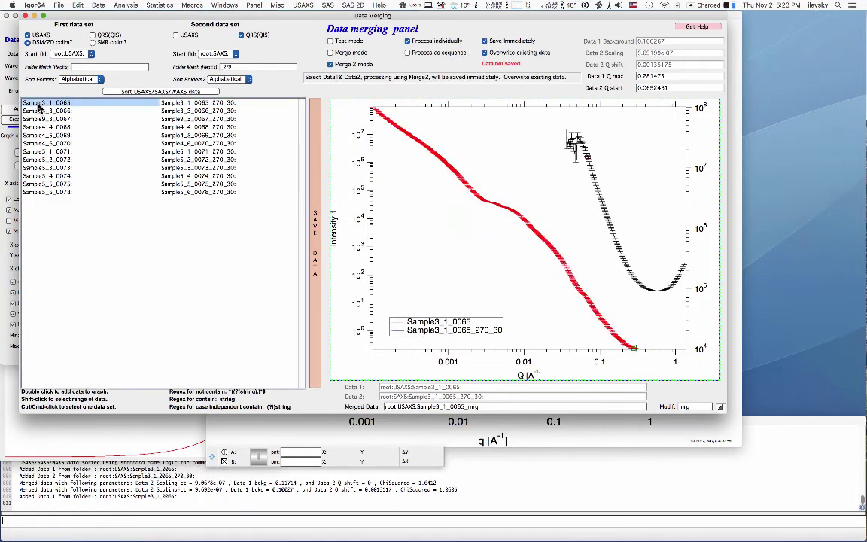
{"action": "left_click", "coordinate": [177, 105]}
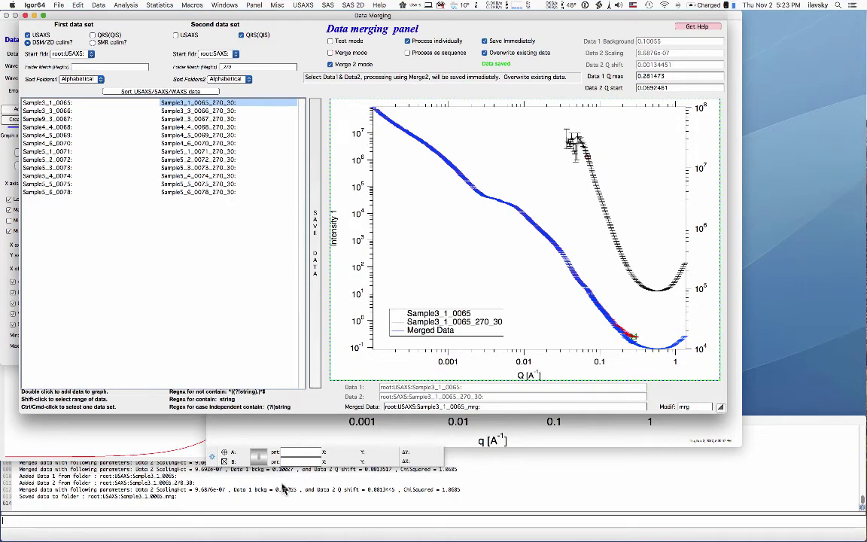
Review the history log entries for the saved merge and the output folder name for the merged data.
{"action": "left_click", "coordinate": [142, 500]}
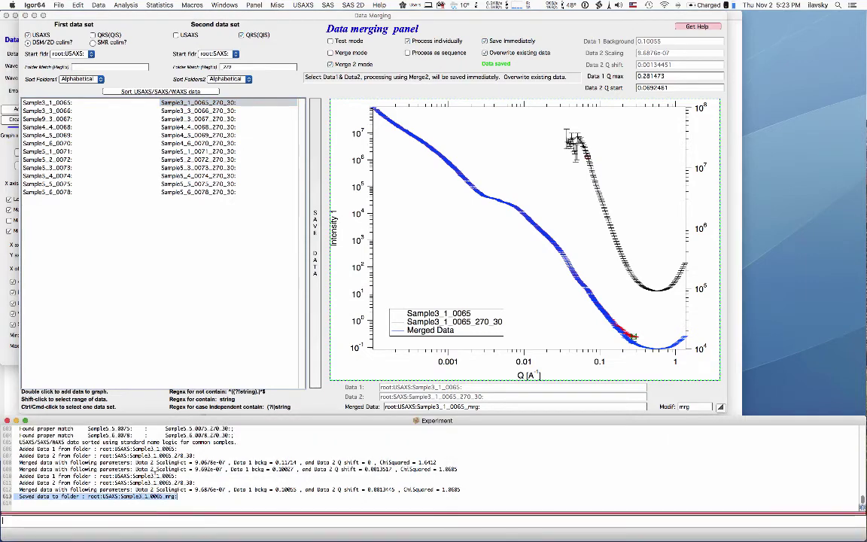
{"action": "left_click", "coordinate": [98, 449]}
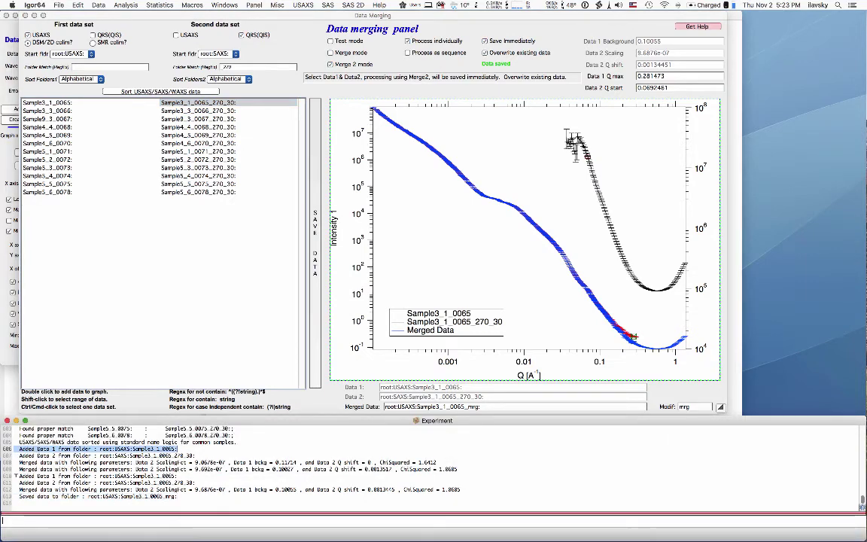
{"action": "left_click_drag", "start_coordinate": [76, 476], "coordinate": [75, 500]}
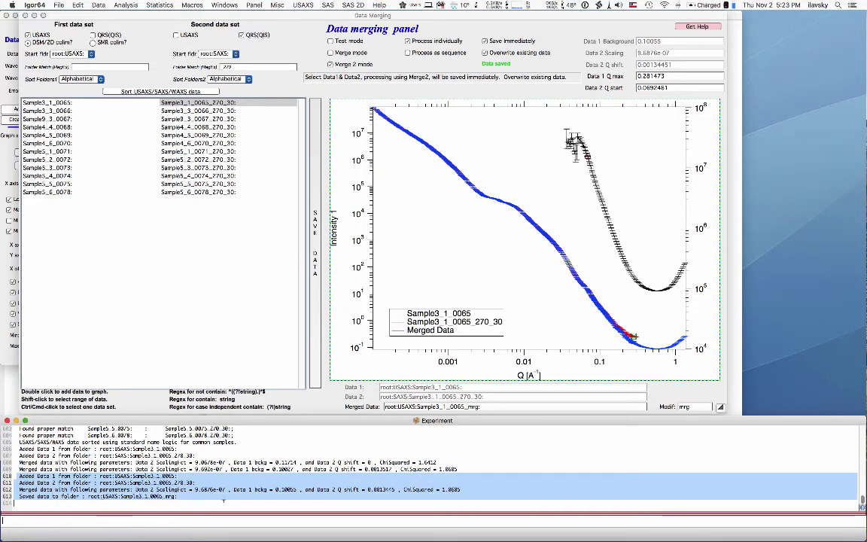
{"action": "left_click", "coordinate": [407, 396]}
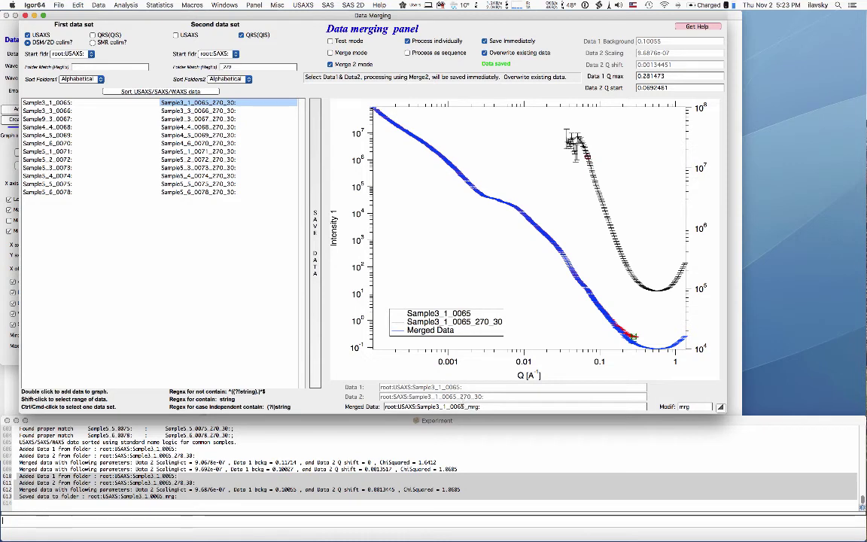
{"action": "left_click_drag", "start_coordinate": [467, 406], "coordinate": [480, 406]}
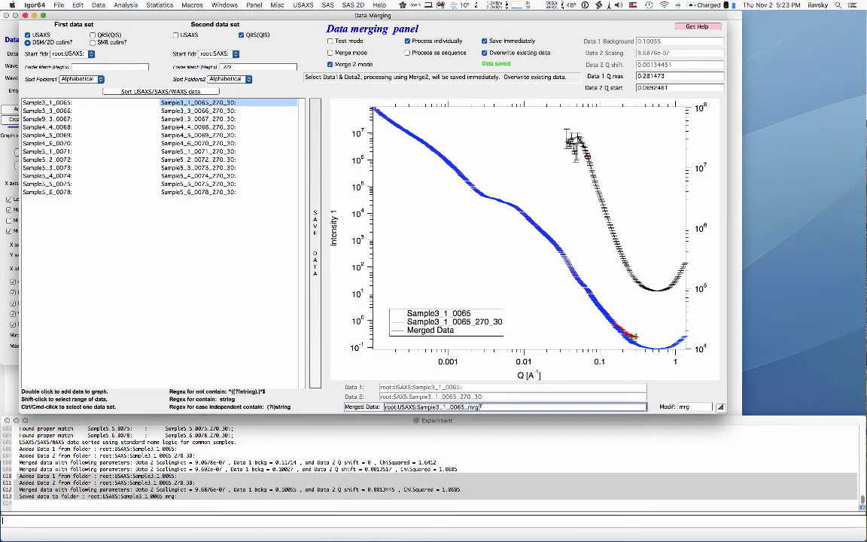
{"action": "key", "text": "Tab"}
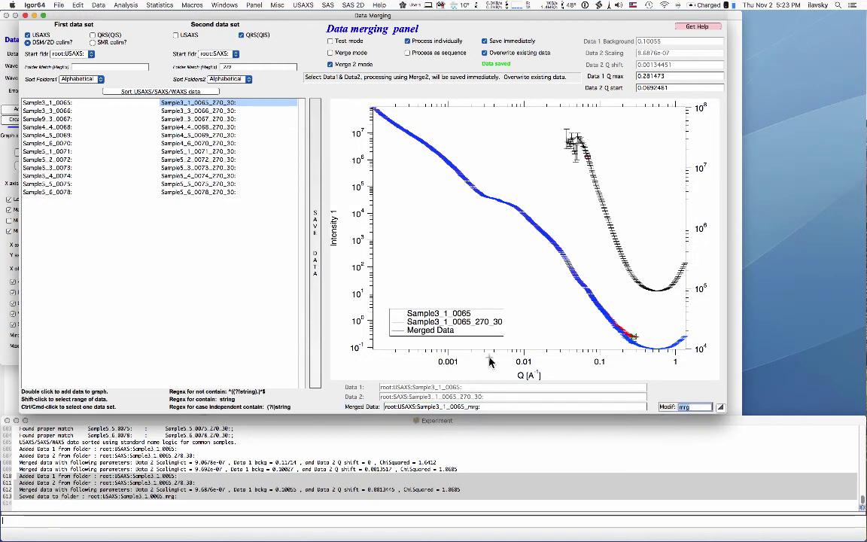
{"action": "left_click", "coordinate": [414, 280]}
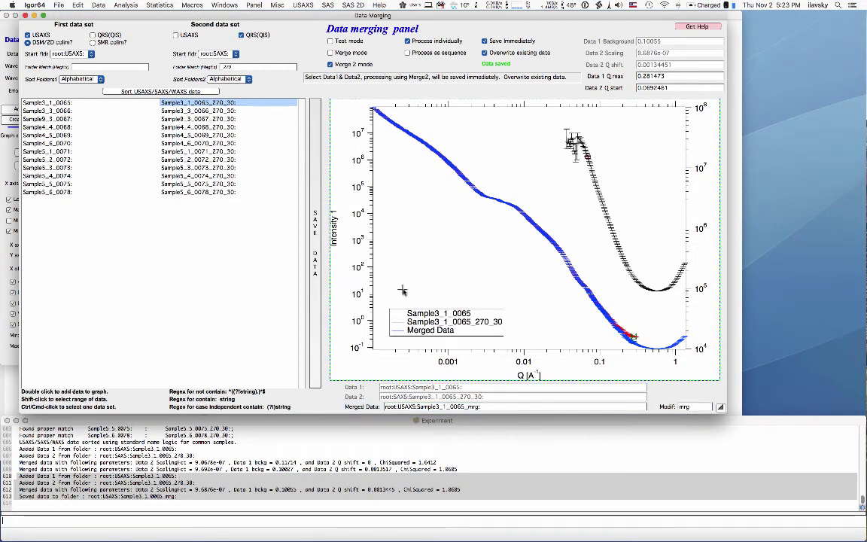
Process and save all remaining pairs from Sample3_3_0066 to Sample5_6_0078 as a sequence.
{"action": "left_click", "coordinate": [52, 111]}
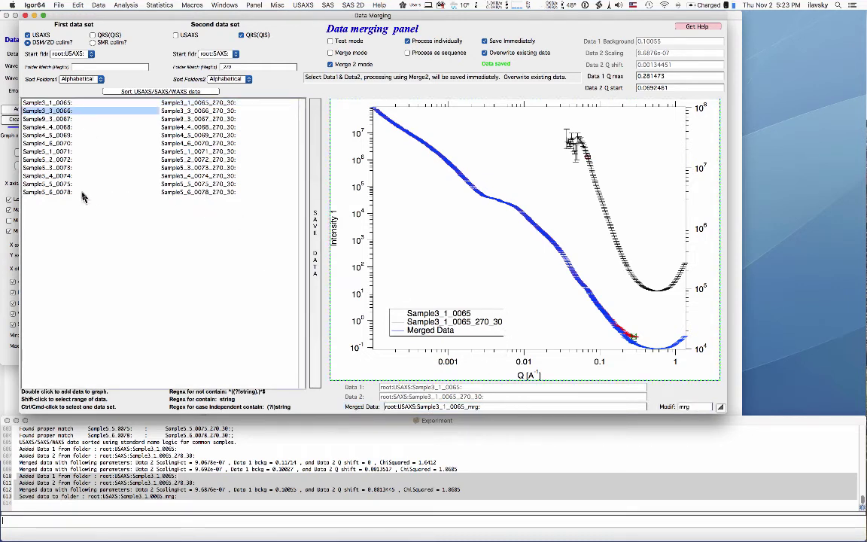
{"action": "left_click", "coordinate": [181, 192], "text": "shift"}
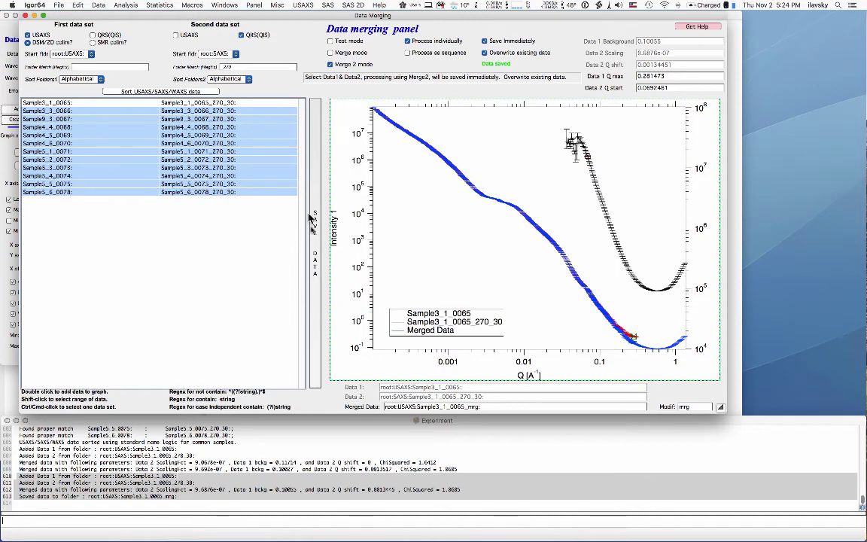
{"action": "left_click", "coordinate": [439, 56]}
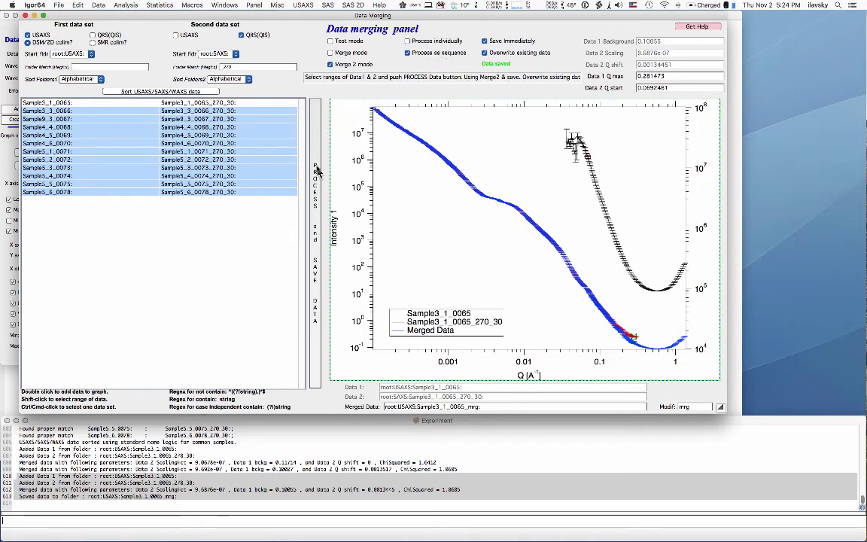
{"action": "left_click", "coordinate": [315, 274]}
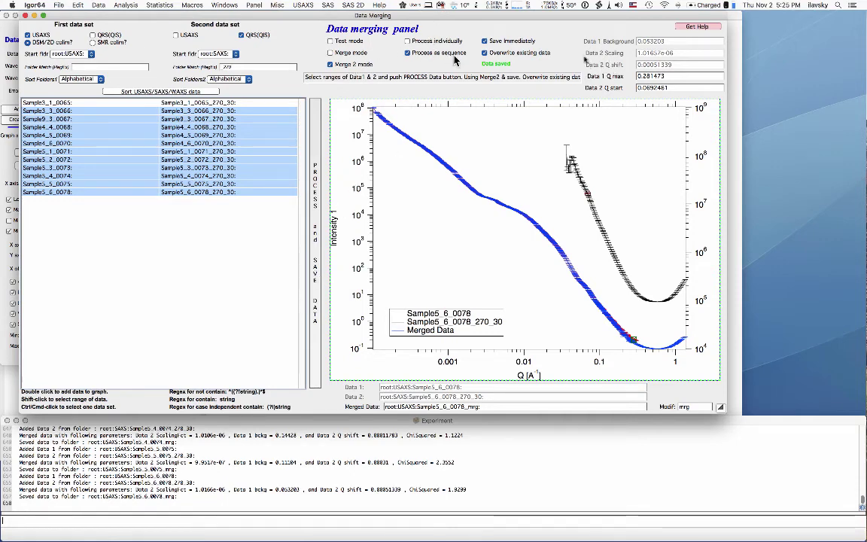
Close the Data Merging panel and inspect the contents of the USAXS folder in the Data Browser.
{"action": "left_click", "coordinate": [25, 17]}
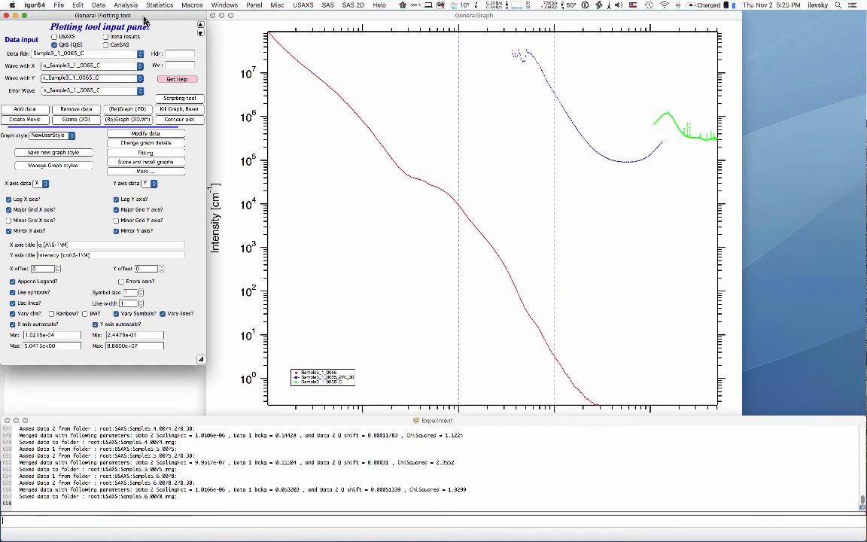
{"action": "key", "text": "super+b"}
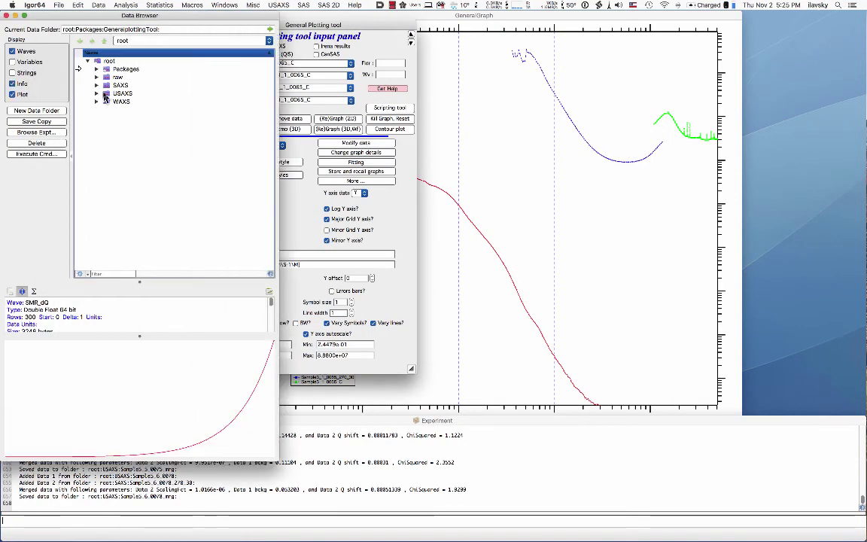
{"action": "left_click", "coordinate": [97, 93]}
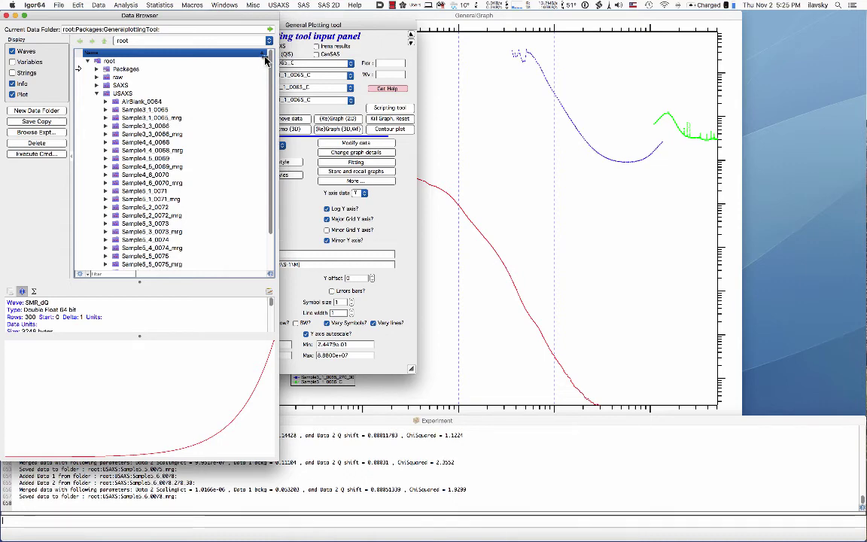
Add the USAXS data set Sample3_1_0065_mrg to the general graph, accepting the unit mismatch.
{"action": "left_click_drag", "start_coordinate": [331, 32], "coordinate": [154, 21]}
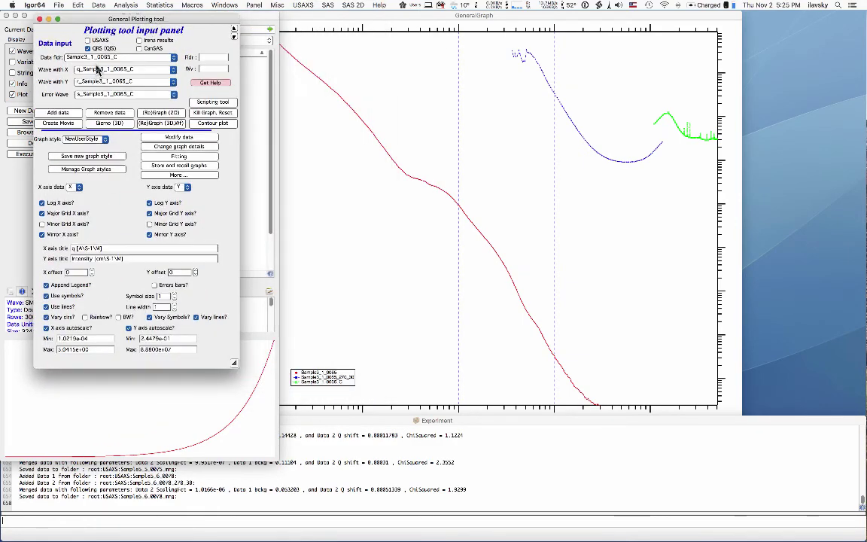
{"action": "left_click", "coordinate": [88, 40]}
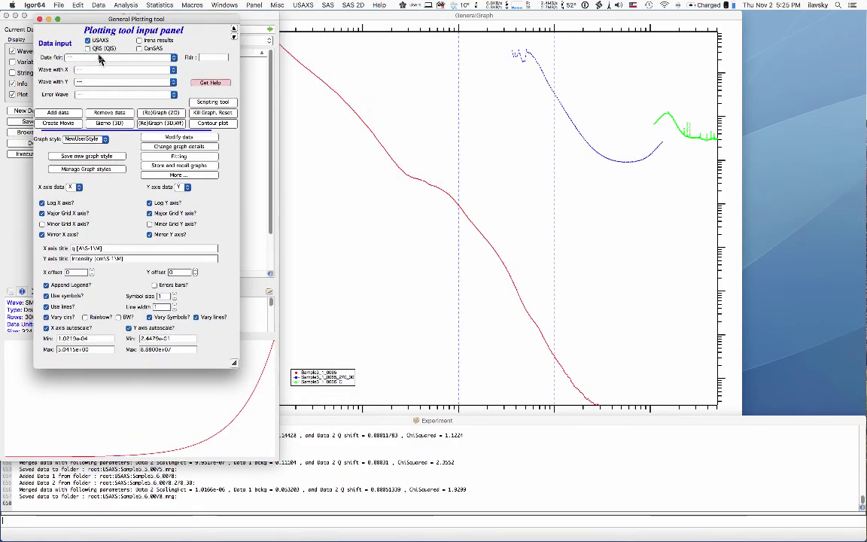
{"action": "left_click", "coordinate": [92, 58]}
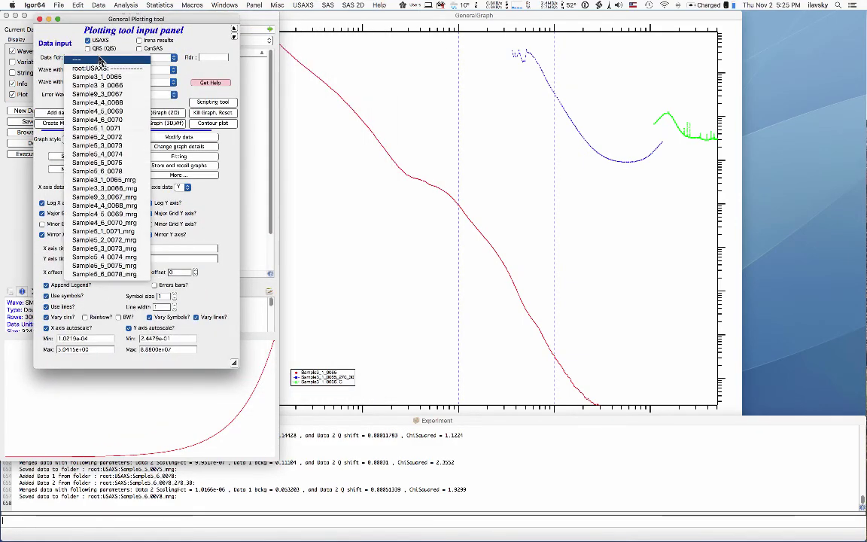
{"action": "left_click", "coordinate": [89, 179]}
{"action": "left_click", "coordinate": [68, 113]}
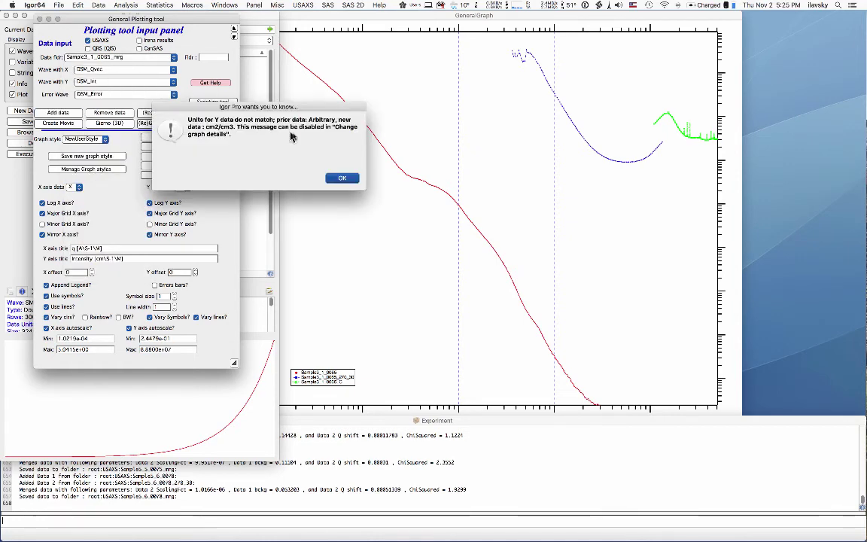
{"action": "left_click", "coordinate": [336, 179]}
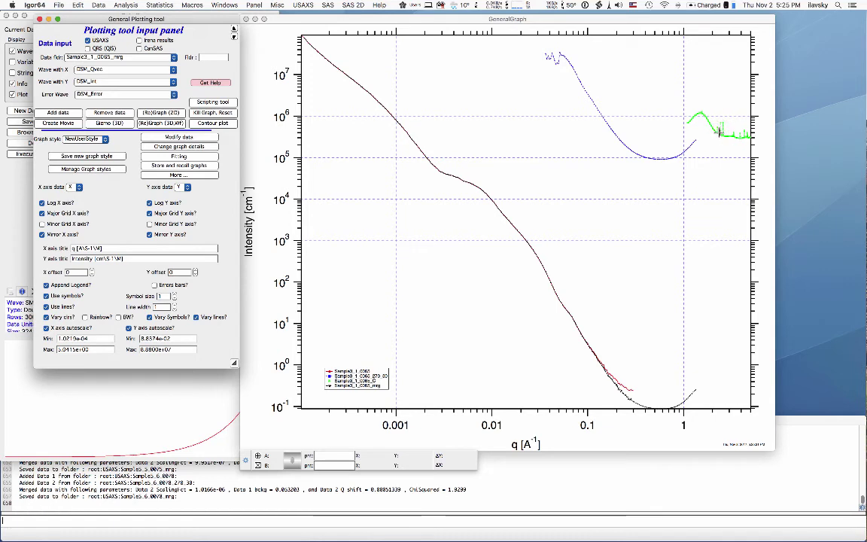
Reopen the tool for merging two data sets and filter the first data set's folders by "mrg".
{"action": "left_click", "coordinate": [329, 6]}
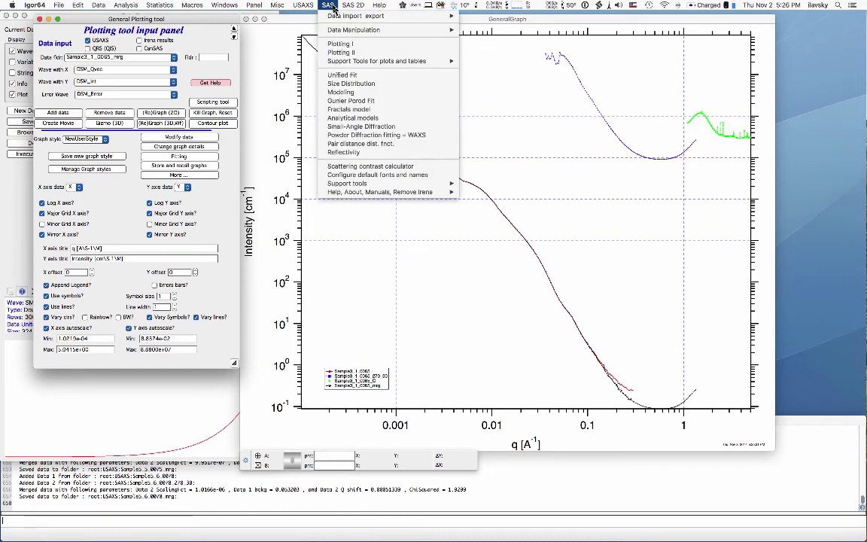
{"action": "mouse_move", "coordinate": [436, 31]}
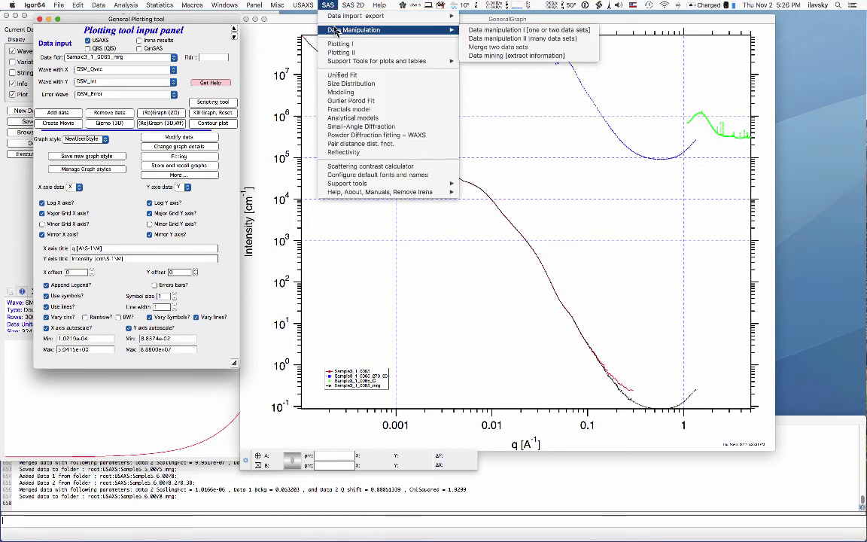
{"action": "left_click", "coordinate": [494, 49]}
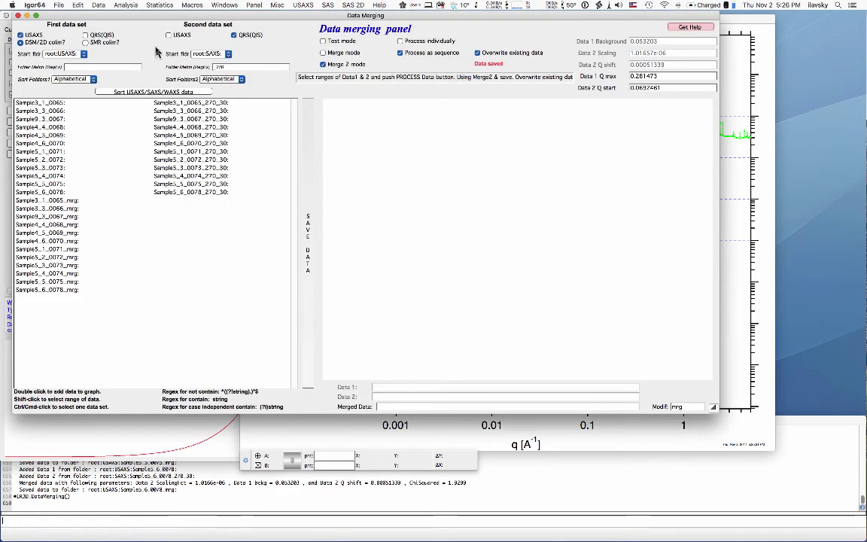
{"action": "left_click", "coordinate": [69, 68]}
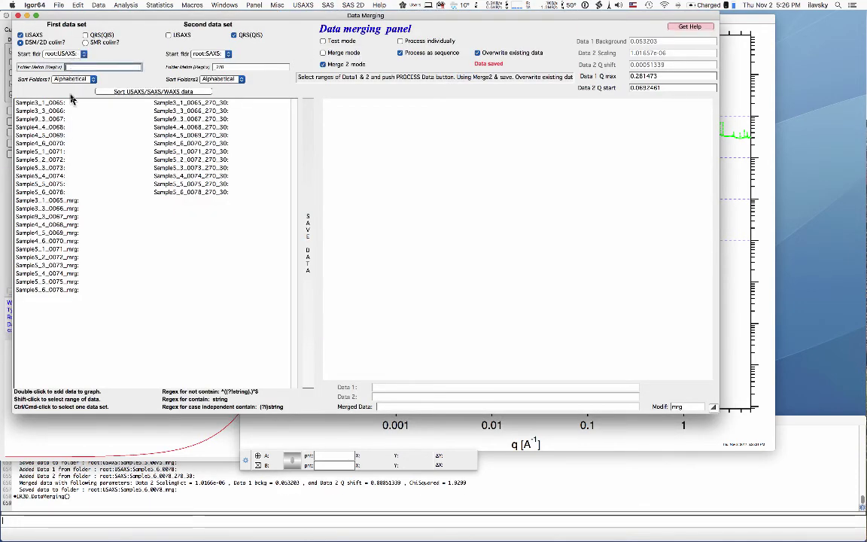
{"action": "type", "text": "mrg"}
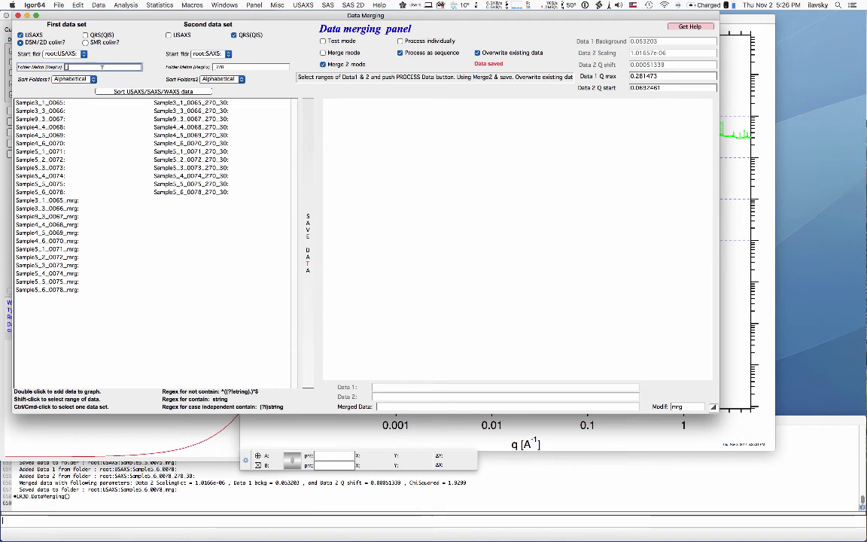
{"action": "key", "text": "Return"}
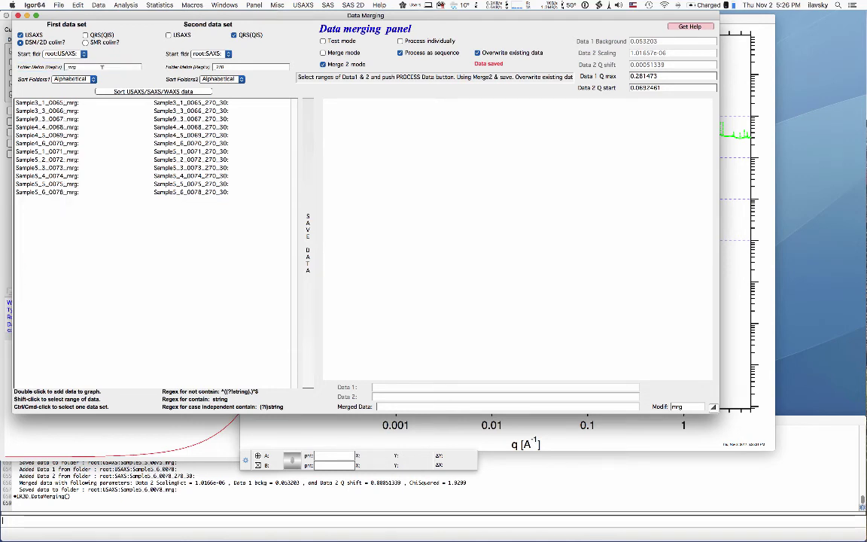
Set the second data set to root:WAXS: filtered to the _C folders, and try to sort the data into pairs.
{"action": "left_click", "coordinate": [226, 54]}
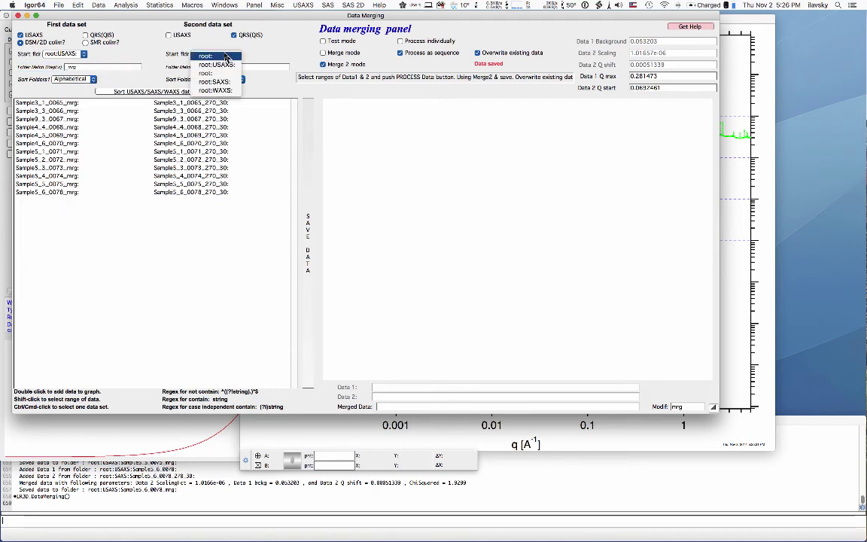
{"action": "left_click", "coordinate": [215, 89]}
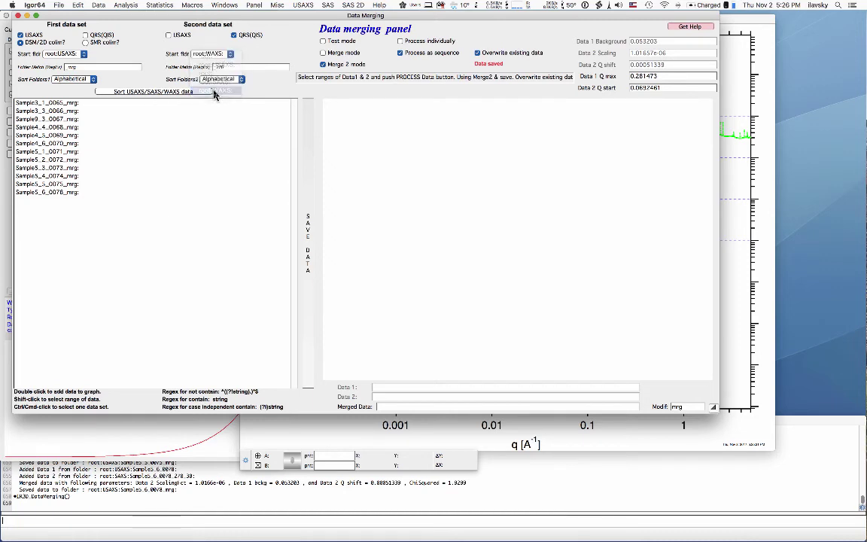
{"action": "left_click", "coordinate": [234, 67]}
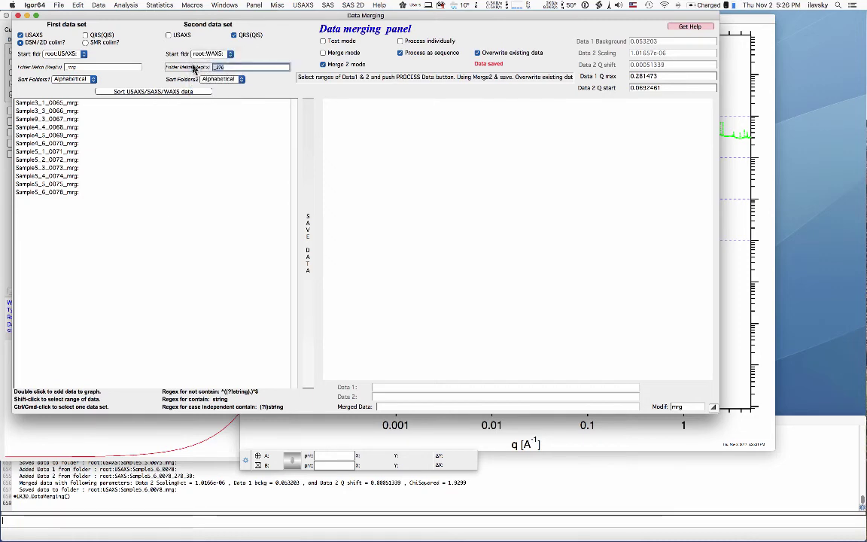
{"action": "key", "text": "BackSpace"}
{"action": "key", "text": "Return"}
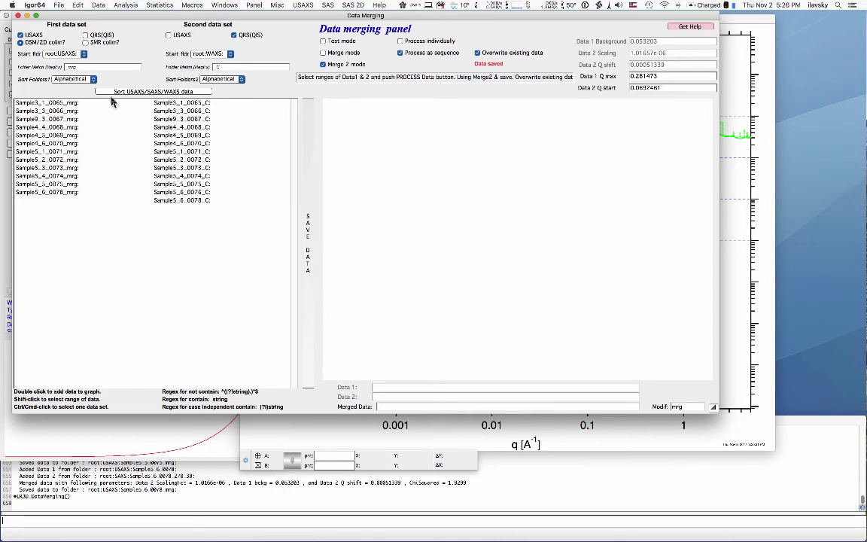
{"action": "left_click", "coordinate": [139, 92]}
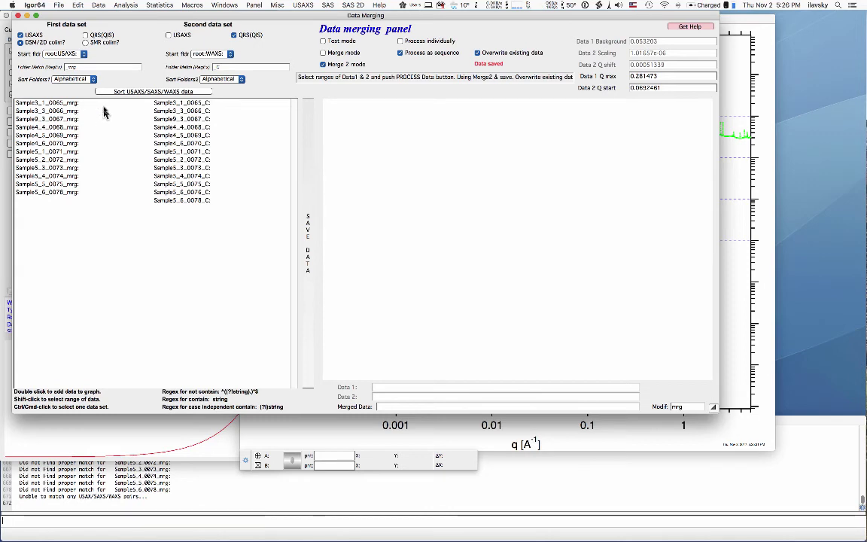
Turn on test mode and load Sample3_1_0065_mrg as the first data set and Sample3_1_0065_C as the second.
{"action": "left_click", "coordinate": [69, 105]}
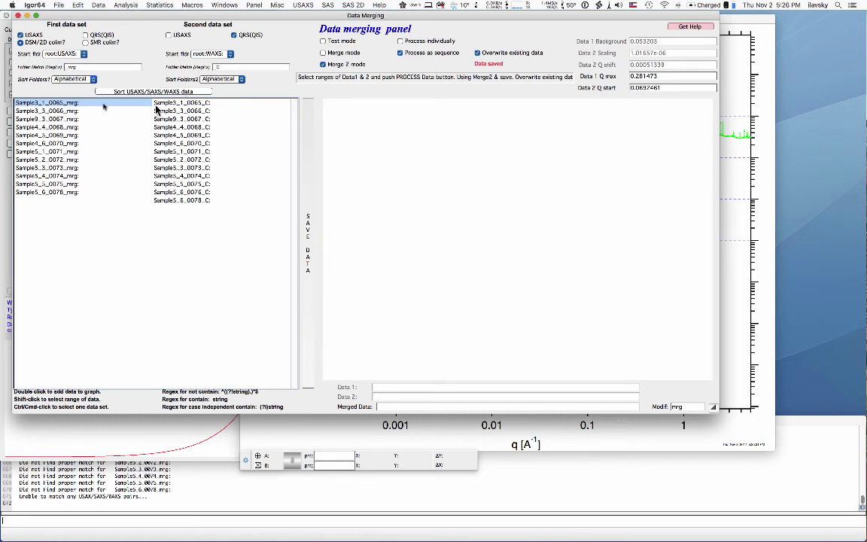
{"action": "left_click", "coordinate": [341, 41]}
{"action": "double_click", "coordinate": [41, 102]}
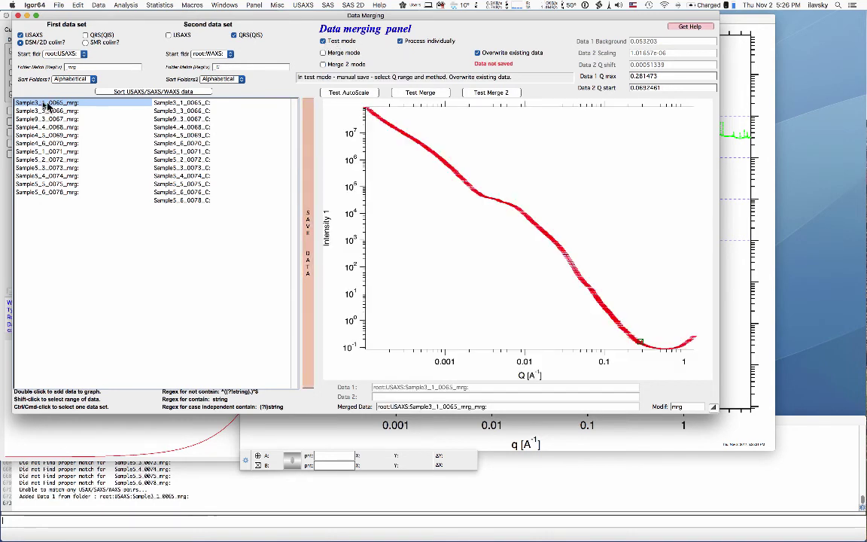
{"action": "double_click", "coordinate": [178, 105]}
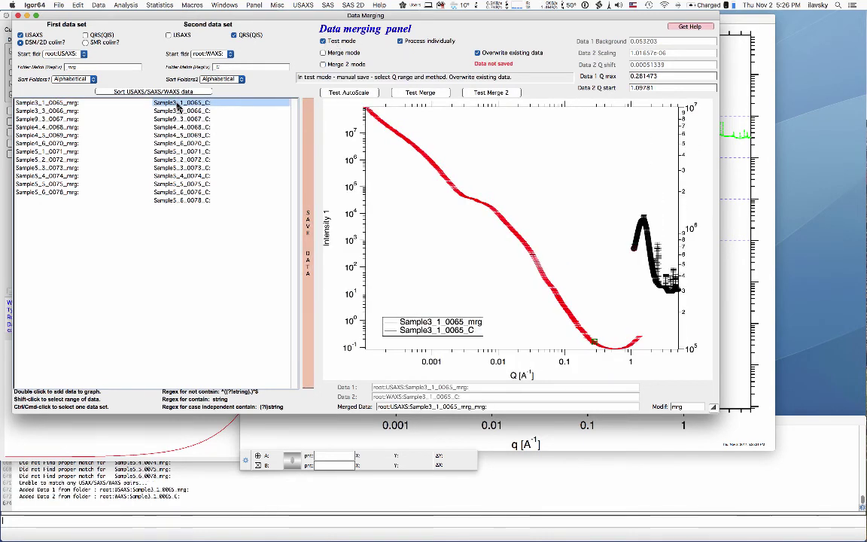
Extend the first data set's maximum Q to about 1.333 near the curve's end, and test the Merge 2 method.
{"action": "left_click", "coordinate": [595, 342]}
{"action": "left_click_drag", "start_coordinate": [595, 342], "coordinate": [637, 340]}
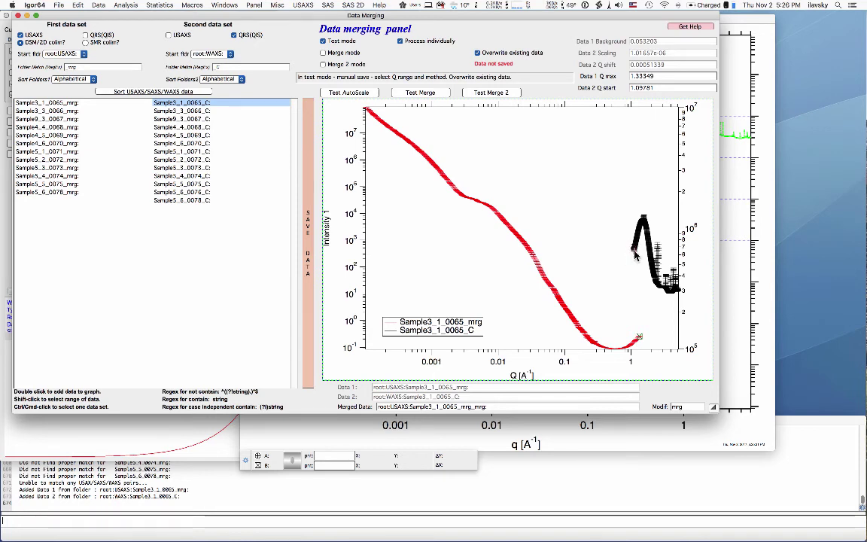
{"action": "left_click", "coordinate": [493, 93]}
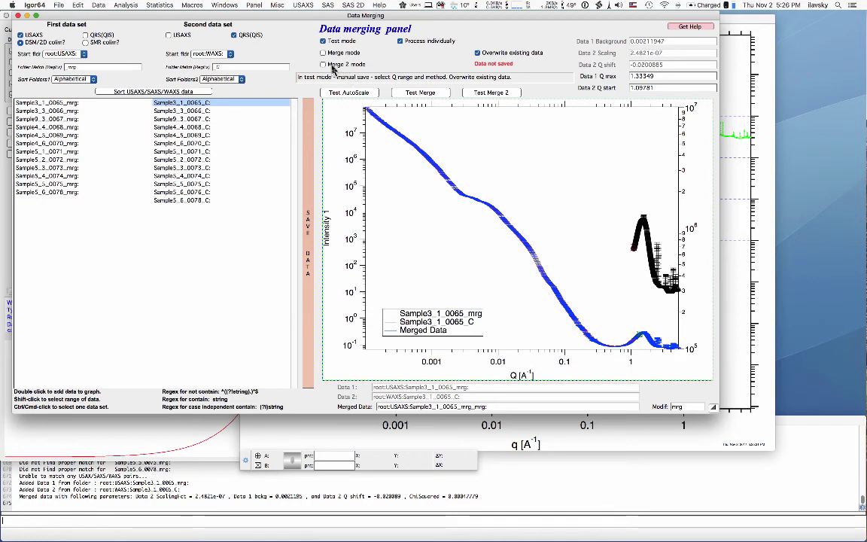
Merge all mrg and _C pairs except Sample5_6_0076_C as a sequence in Merge 2 mode, saving immediately.
{"action": "left_click", "coordinate": [335, 67]}
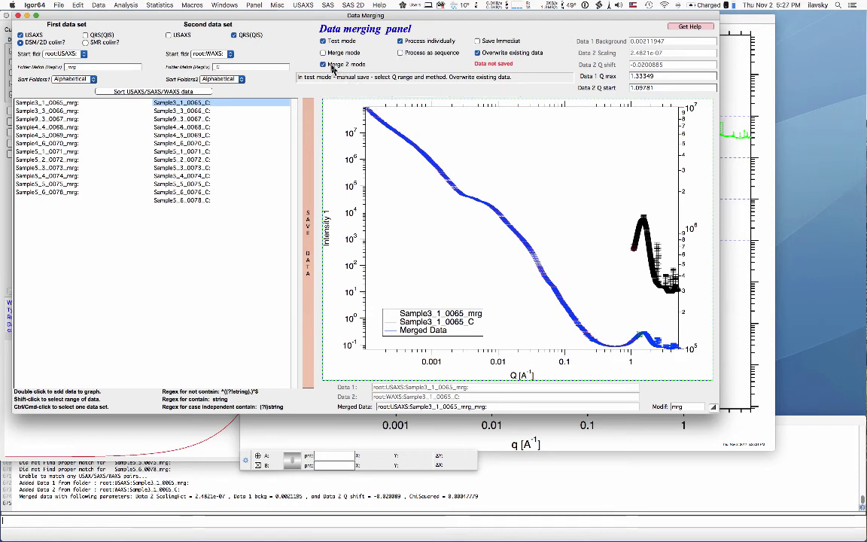
{"action": "left_click", "coordinate": [478, 42]}
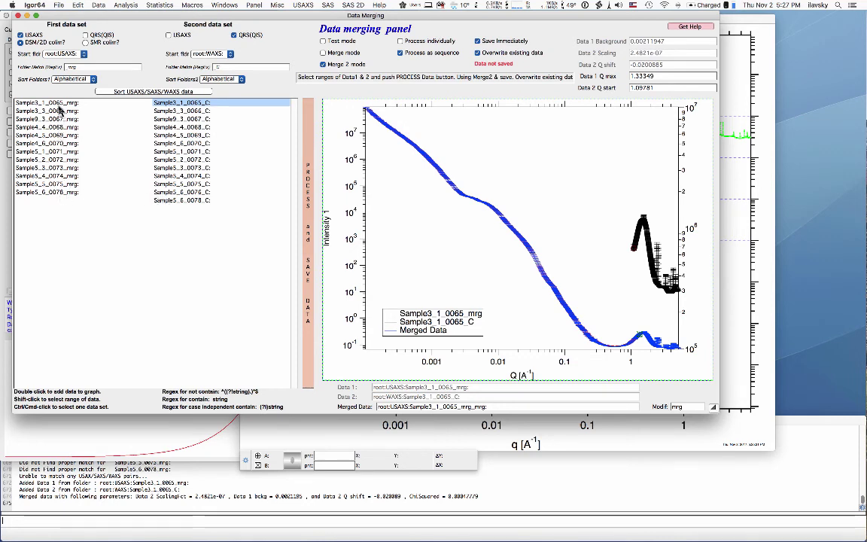
{"action": "left_click", "coordinate": [174, 202], "text": "shift"}
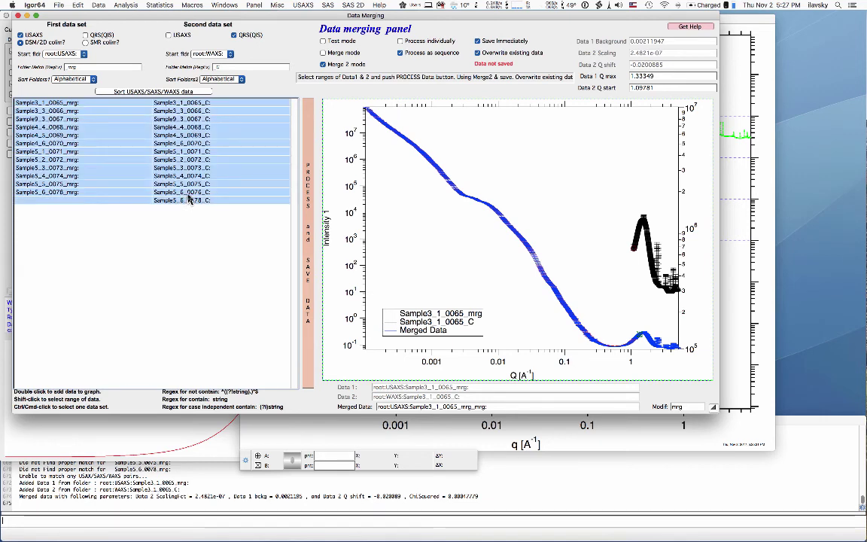
{"action": "left_click", "coordinate": [188, 194], "text": "super"}
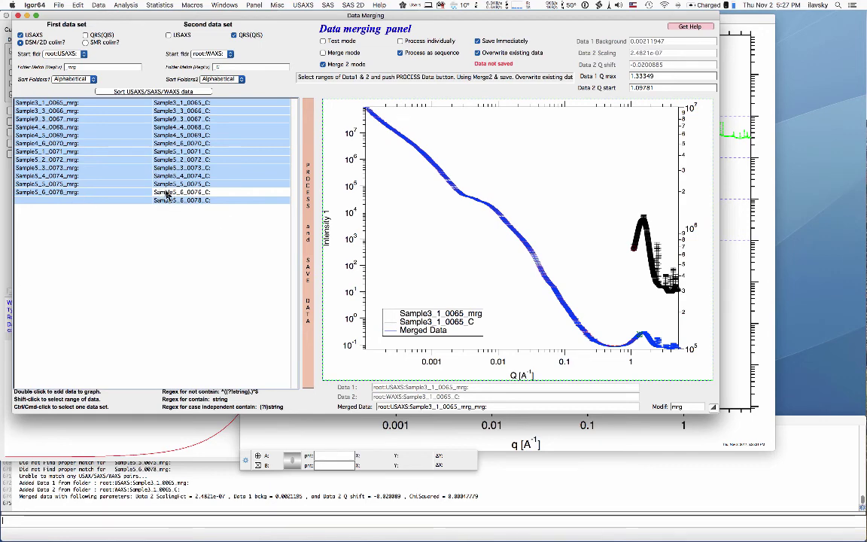
{"action": "left_click", "coordinate": [309, 259]}
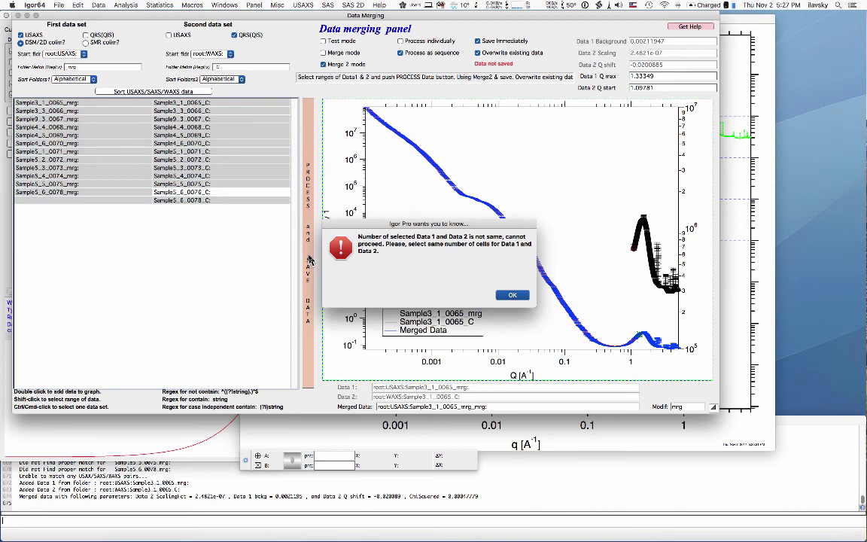
{"action": "left_click", "coordinate": [512, 296]}
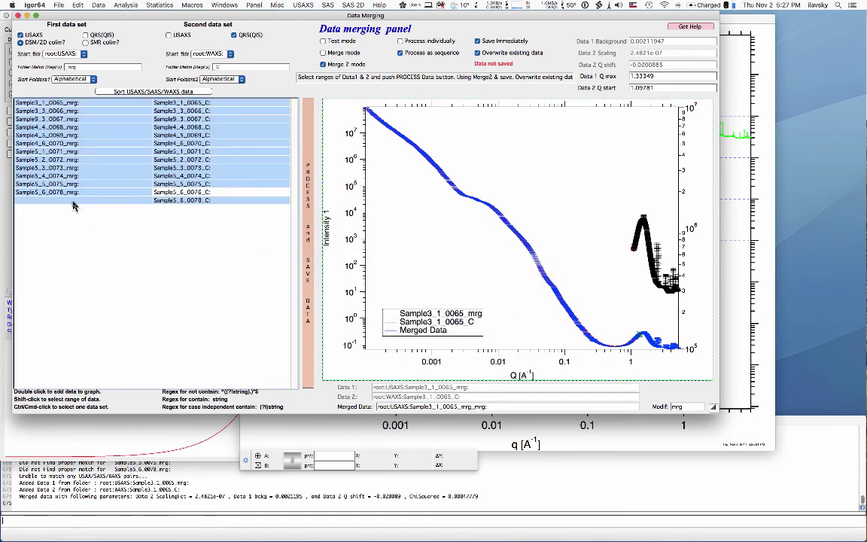
{"action": "left_click", "coordinate": [306, 239]}
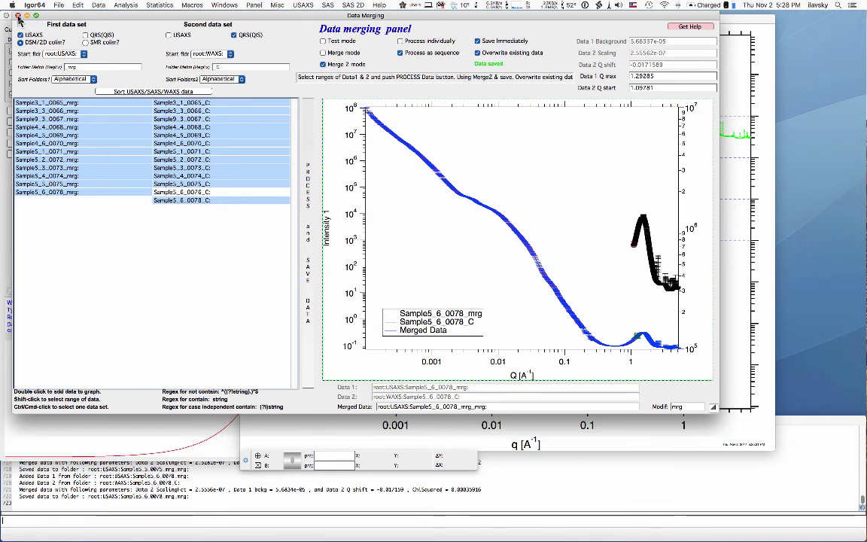
Close the Data Merging panel and check the new mrg_mrg folders under USAXS in the Data Browser.
{"action": "left_click", "coordinate": [17, 16]}
{"action": "left_click_drag", "start_coordinate": [220, 24], "coordinate": [194, 21]}
{"action": "left_click", "coordinate": [96, 54]}
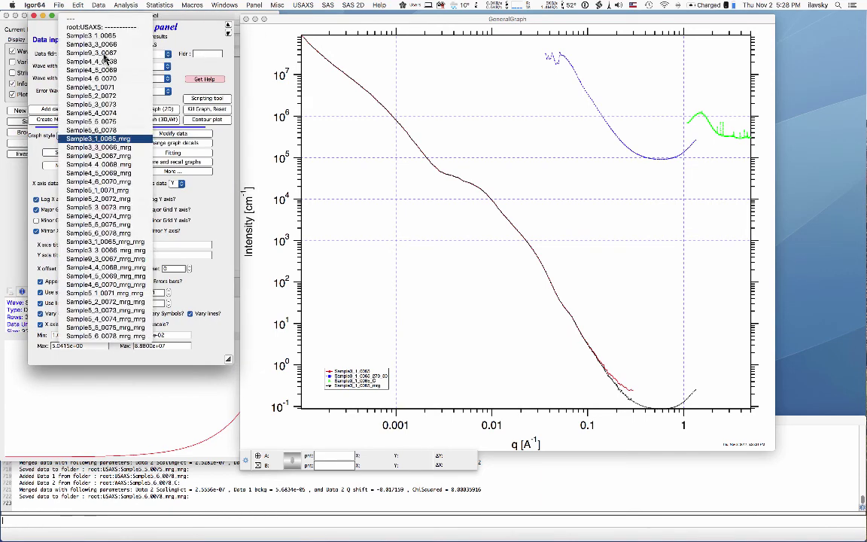
{"action": "left_click", "coordinate": [98, 139]}
{"action": "left_click_drag", "start_coordinate": [190, 21], "coordinate": [441, 21]}
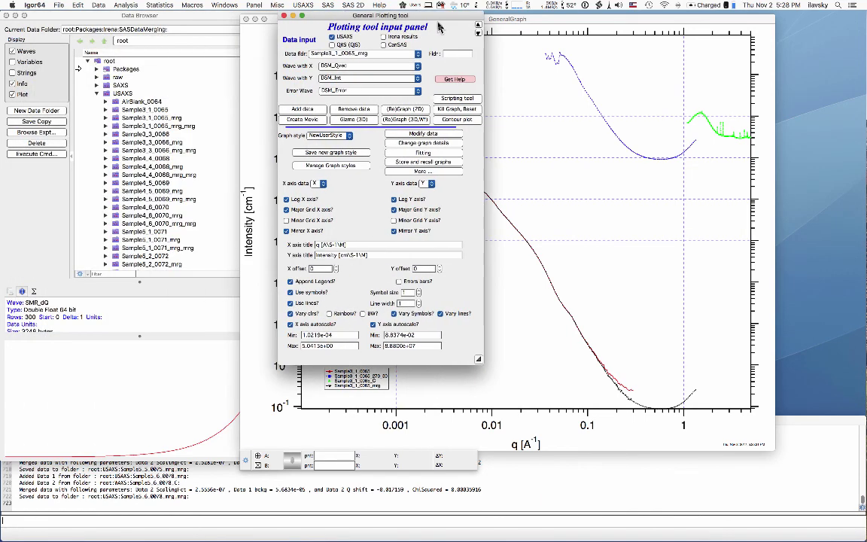
{"action": "left_click", "coordinate": [73, 183]}
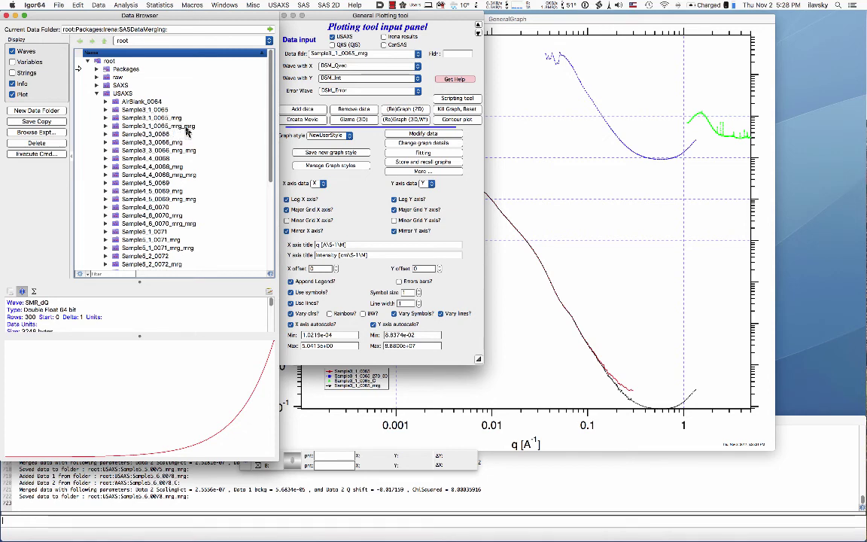
Add the fully merged USAXS data set Sample3_1_0065_mrg_mrg to the general graph.
{"action": "left_click_drag", "start_coordinate": [338, 17], "coordinate": [126, 17]}
{"action": "left_click", "coordinate": [130, 54]}
{"action": "left_click", "coordinate": [134, 49]}
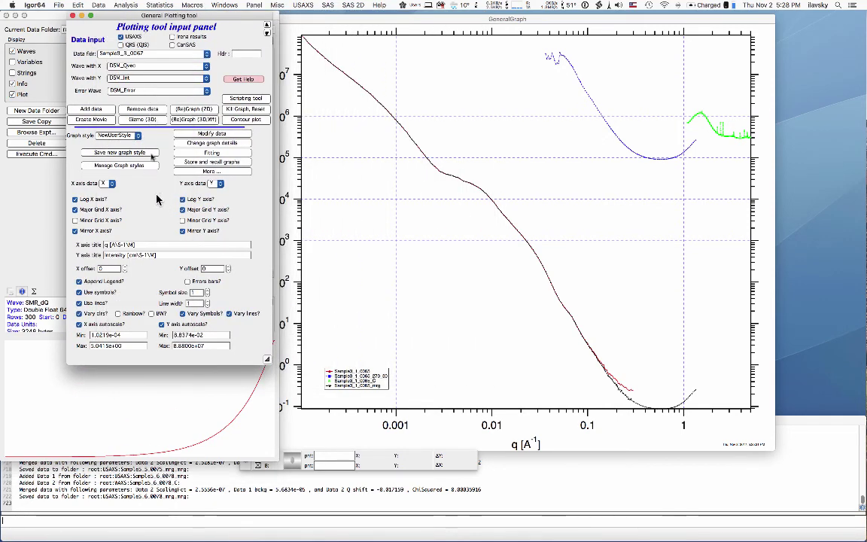
{"action": "left_click", "coordinate": [129, 54]}
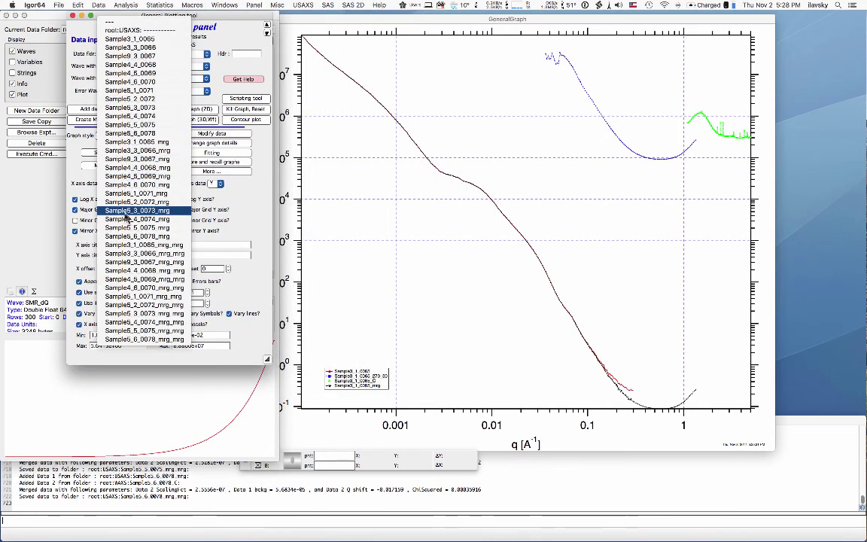
{"action": "left_click", "coordinate": [125, 248]}
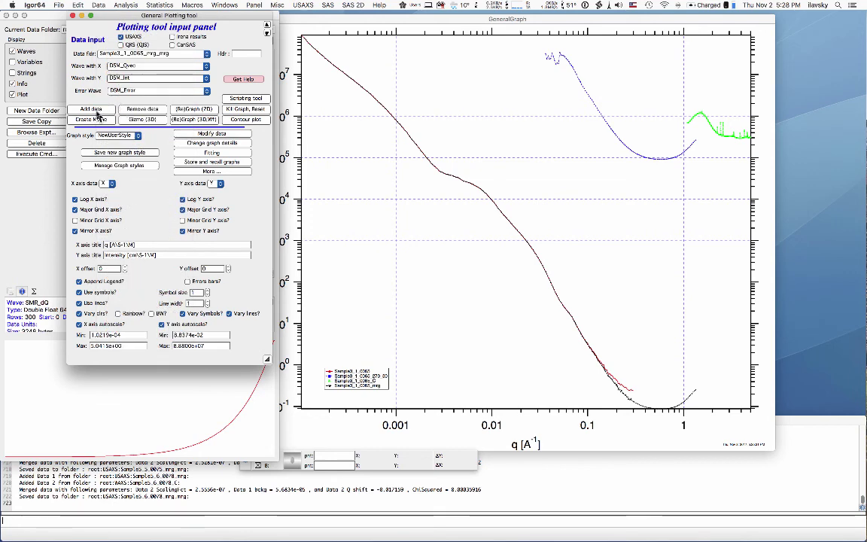
{"action": "left_click", "coordinate": [97, 116]}
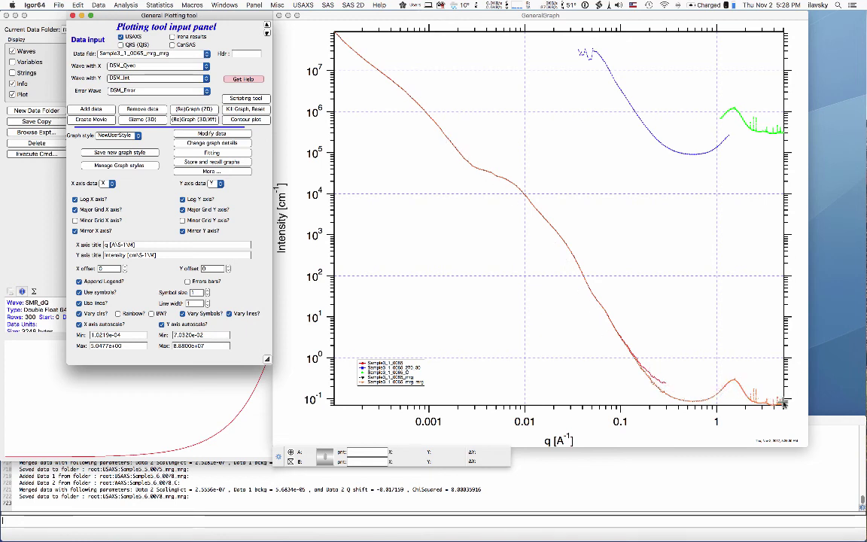
Mark out the WAXS region of the merged curve above q = 1 for inspection, and clear the selection.
{"action": "left_click", "coordinate": [718, 368]}
{"action": "left_click_drag", "start_coordinate": [718, 369], "coordinate": [784, 405]}
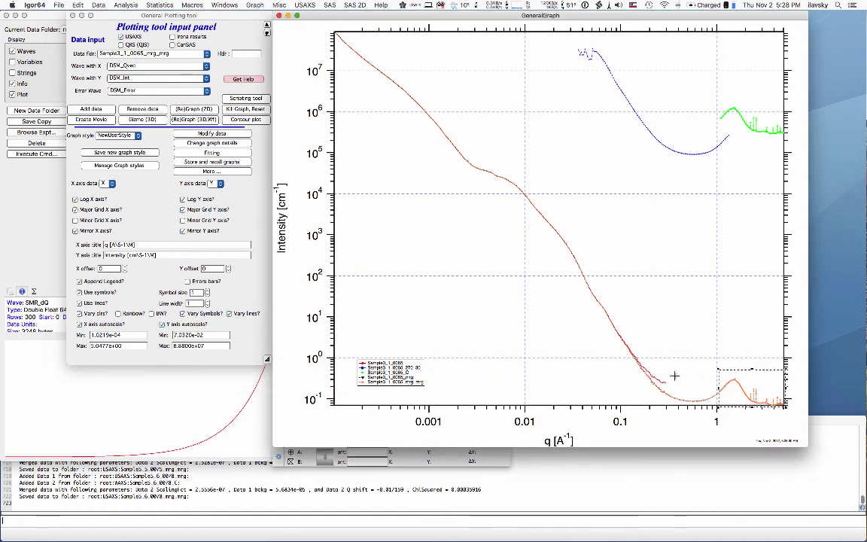
{"action": "left_click", "coordinate": [650, 357]}
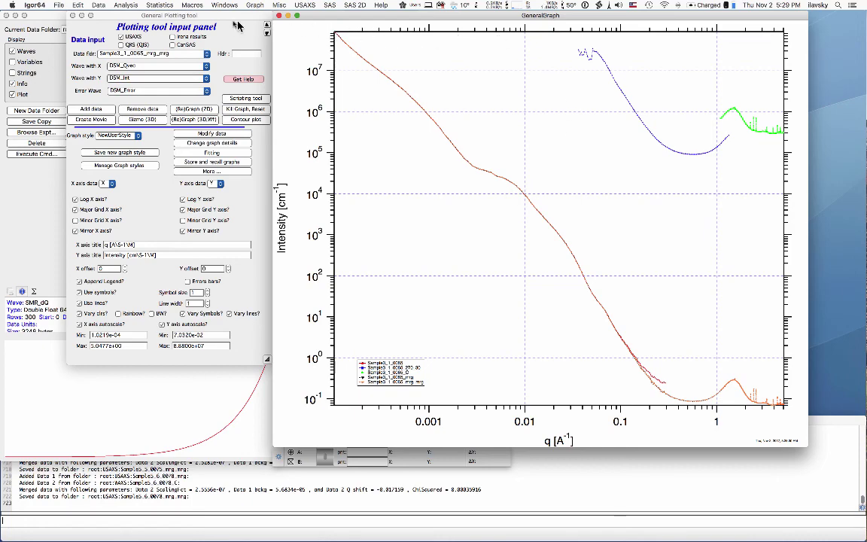
Open the tool for exporting Nexus canSAS or ASCII data, examine its input and output options, and close it.
{"action": "left_click_drag", "start_coordinate": [199, 17], "coordinate": [245, 21]}
{"action": "left_click", "coordinate": [328, 5]}
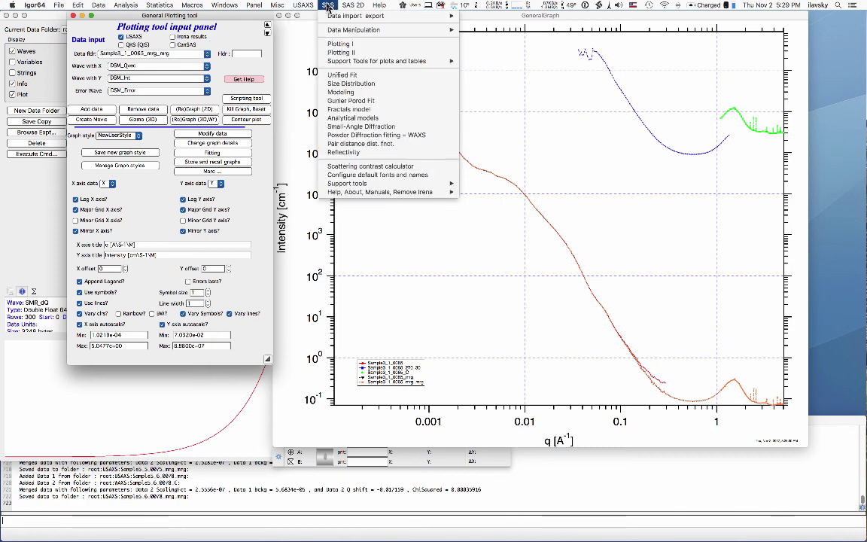
{"action": "mouse_move", "coordinate": [330, 16]}
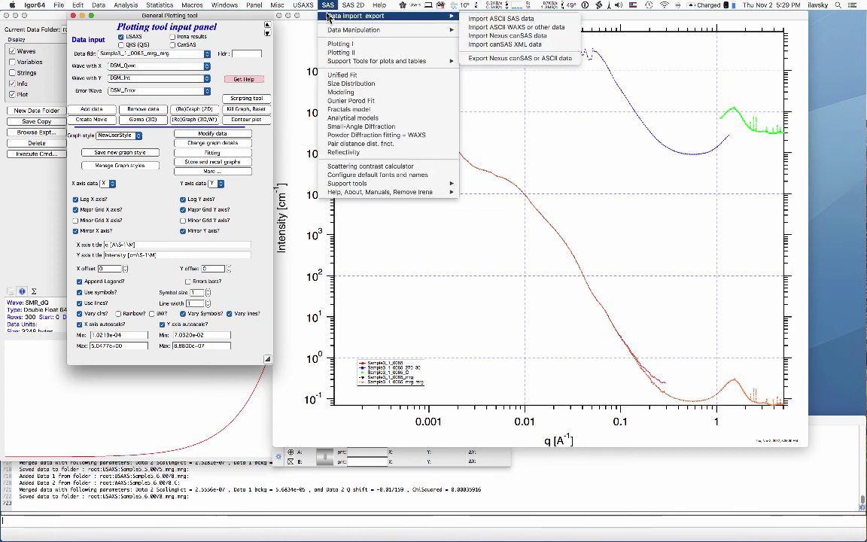
{"action": "left_click", "coordinate": [494, 60]}
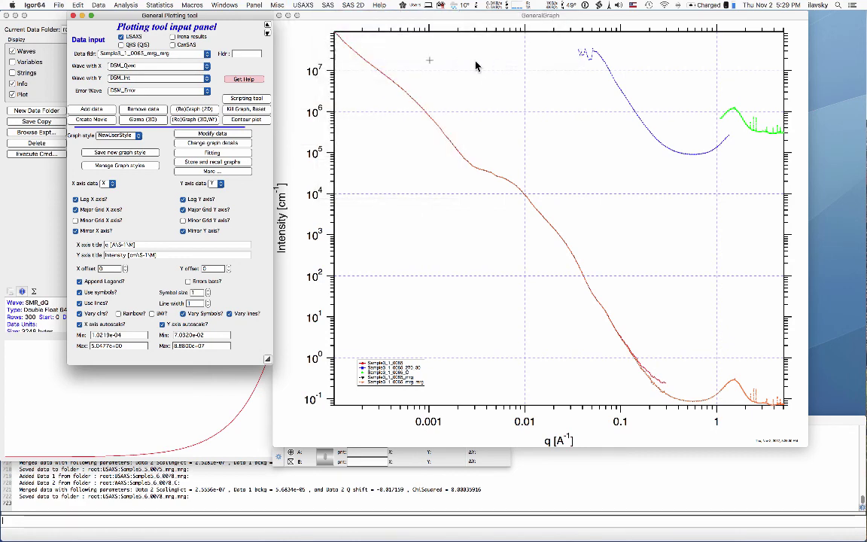
{"action": "left_click", "coordinate": [109, 22]}
{"action": "left_click_drag", "start_coordinate": [60, 14], "coordinate": [164, 21]}
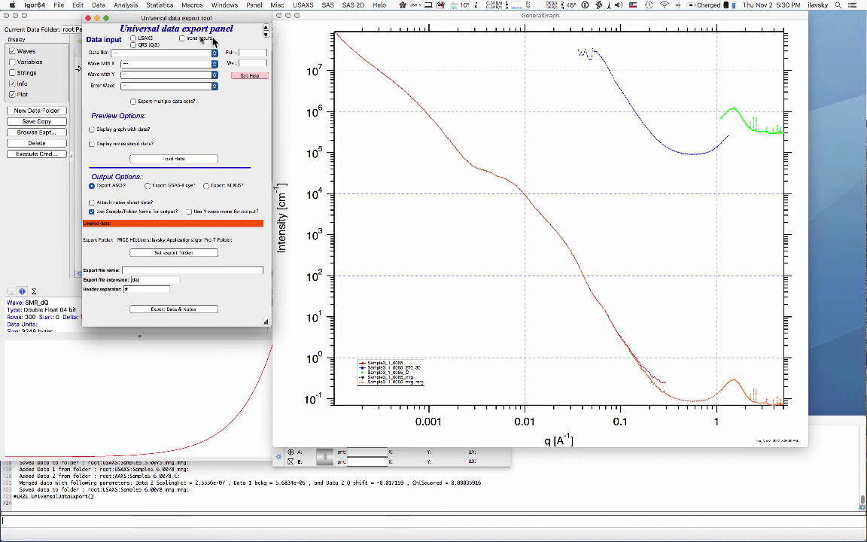
{"action": "left_click", "coordinate": [87, 17]}
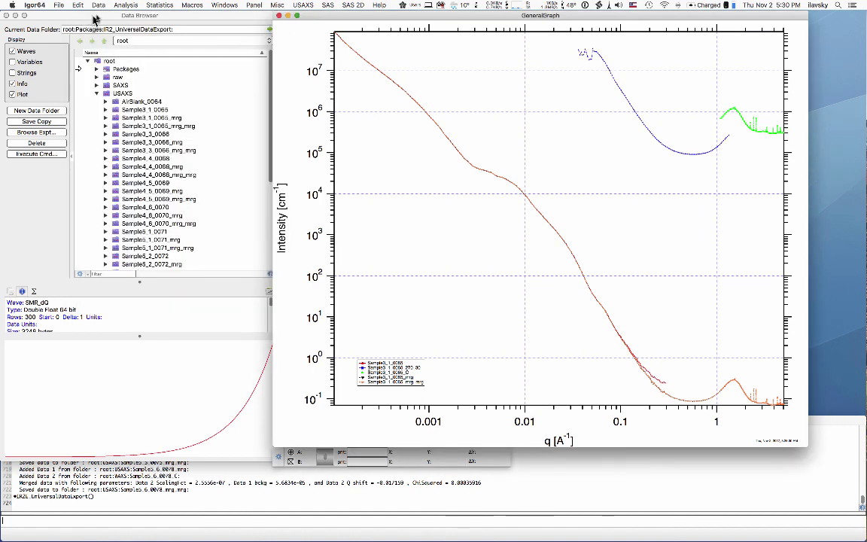
Close the general graph and save the experiment.
{"action": "left_click", "coordinate": [278, 16]}
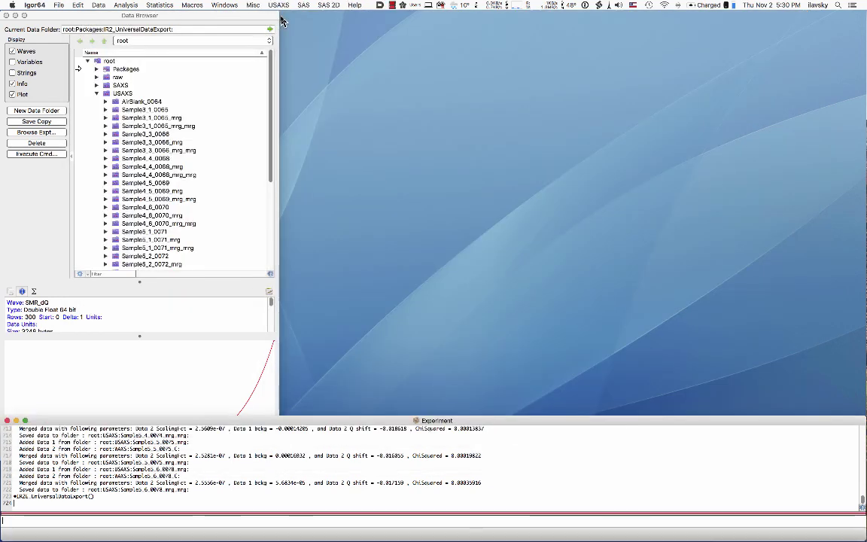
{"action": "left_click", "coordinate": [64, 6]}
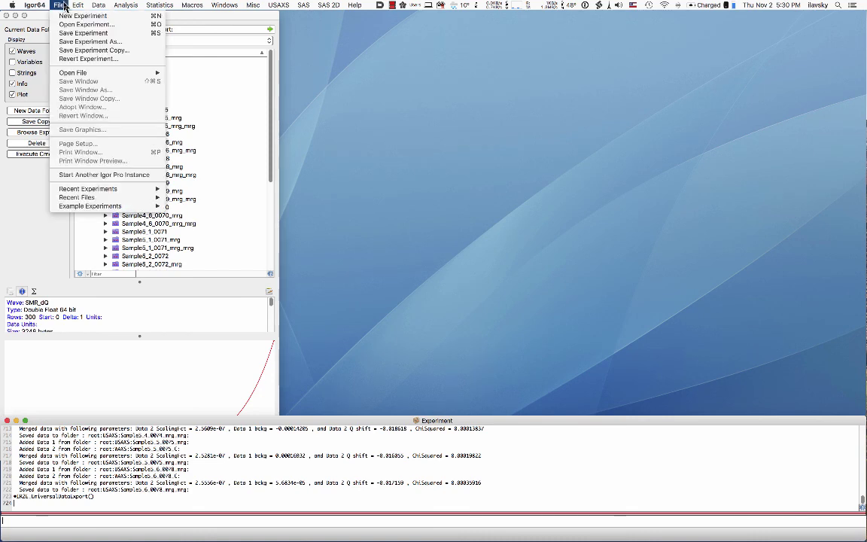
{"action": "left_click", "coordinate": [113, 31]}
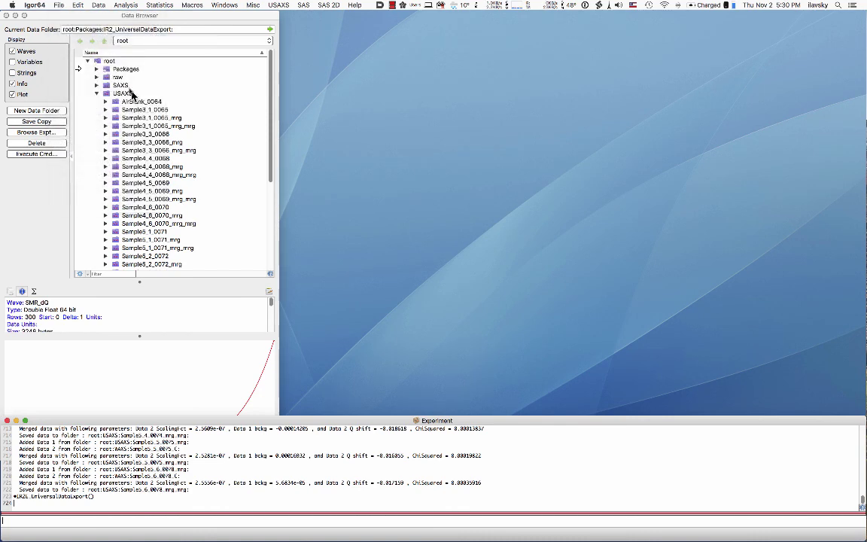
Collapse the USAXS folder, shrink the Data Browser window and enlarge its wave information area.
{"action": "left_click", "coordinate": [96, 93]}
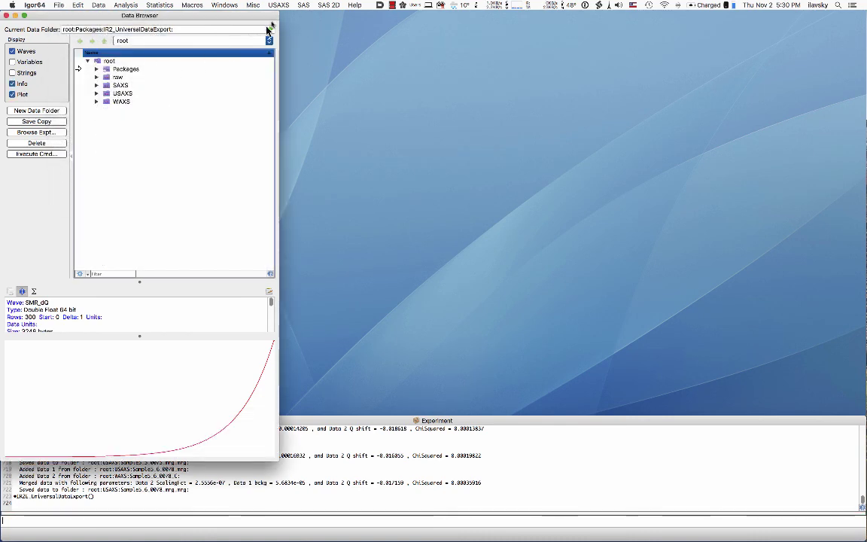
{"action": "left_click", "coordinate": [303, 5]}
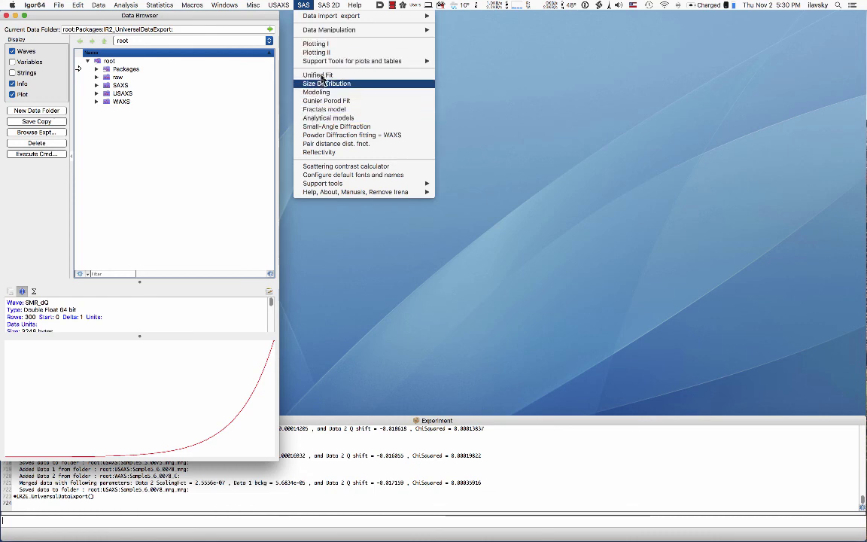
{"action": "mouse_move", "coordinate": [332, 5]}
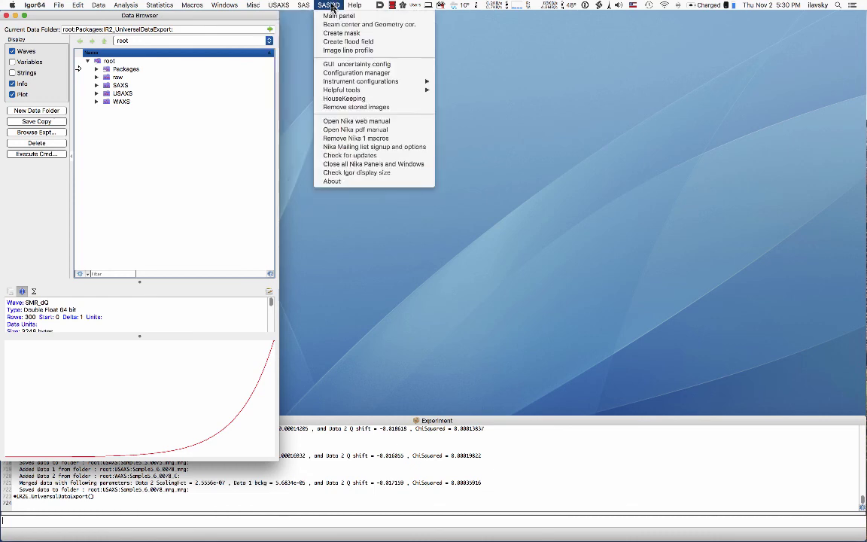
{"action": "left_click", "coordinate": [197, 17]}
{"action": "left_click_drag", "start_coordinate": [195, 17], "coordinate": [200, 19]}
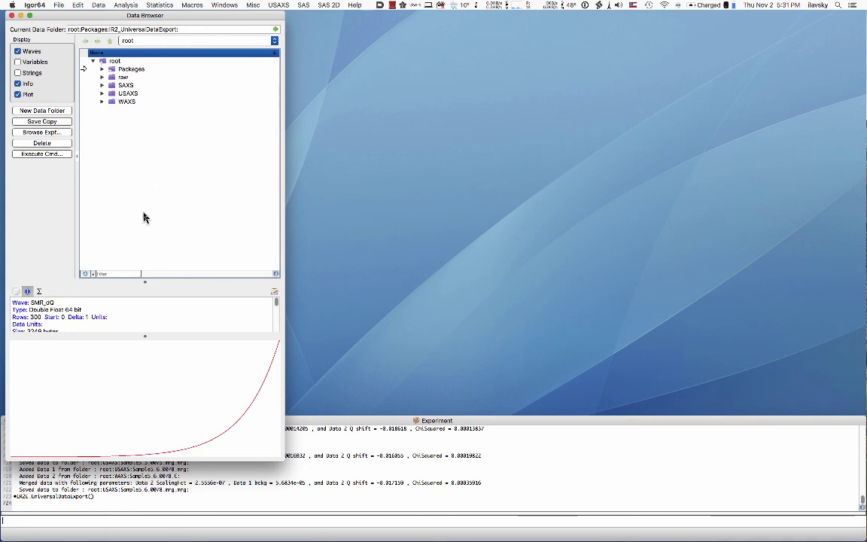
{"action": "left_click_drag", "start_coordinate": [283, 457], "coordinate": [264, 410]}
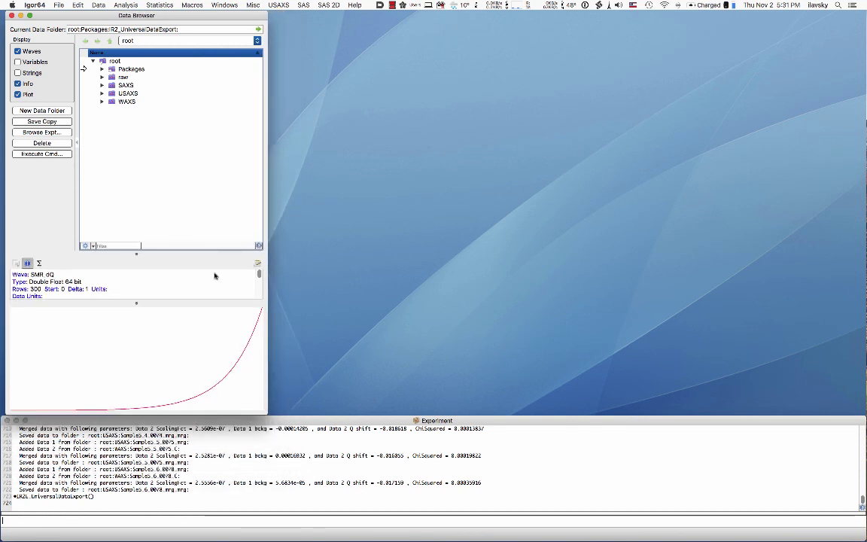
{"action": "left_click_drag", "start_coordinate": [136, 255], "coordinate": [136, 223]}
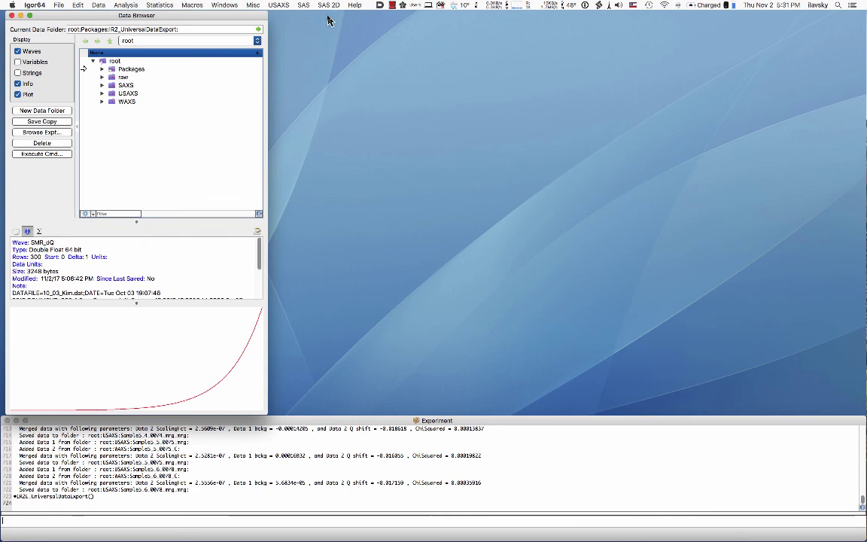
{"action": "left_click", "coordinate": [393, 6]}
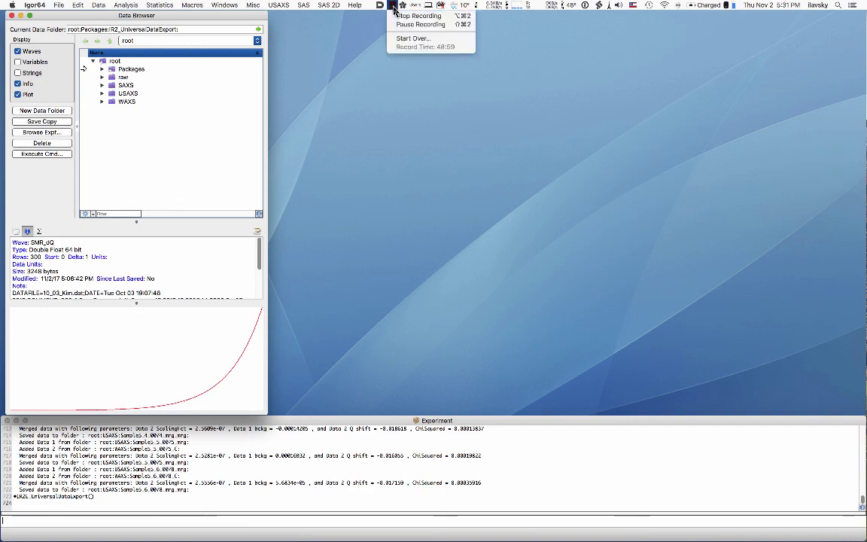